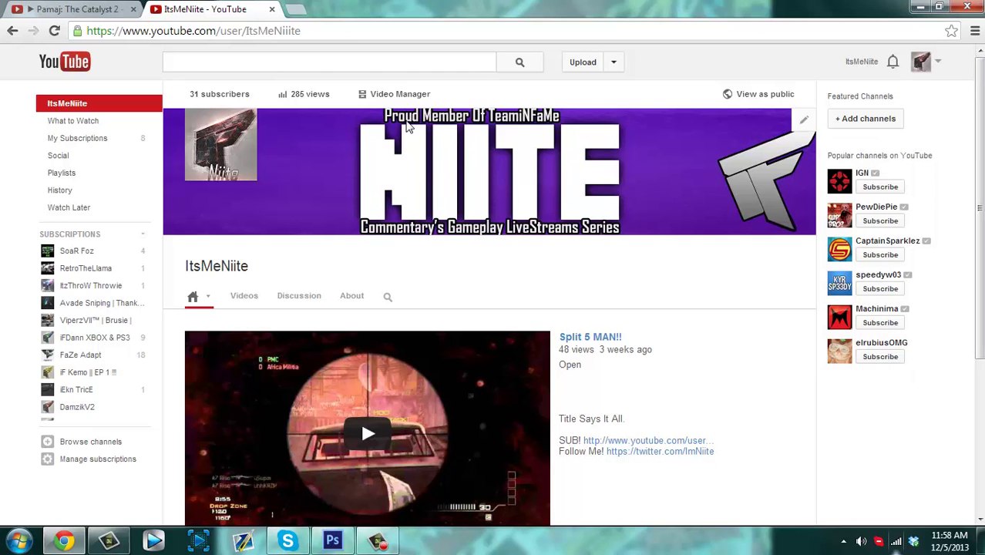
- Switch to Photoshop and start a new document named Tut
left_click(919, 7)
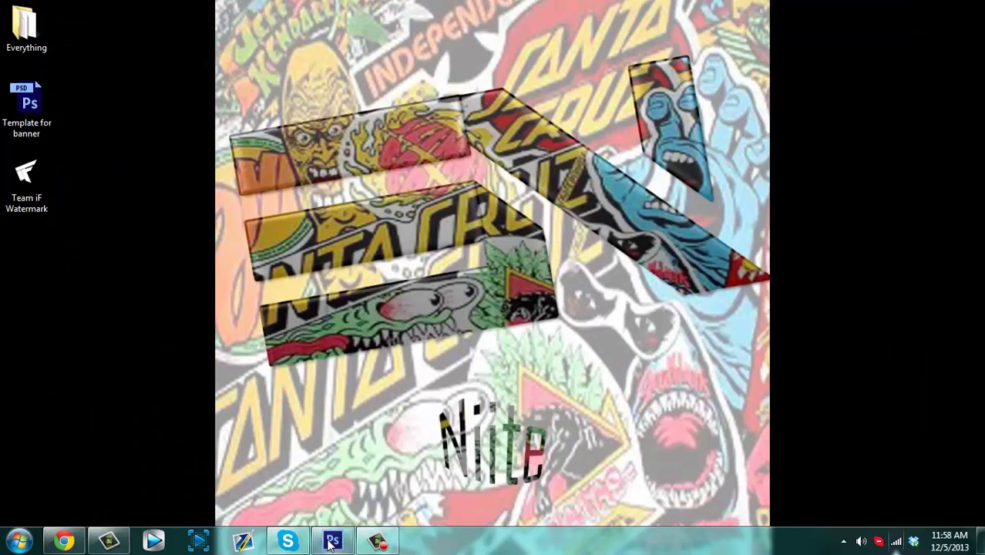
left_click(332, 541)
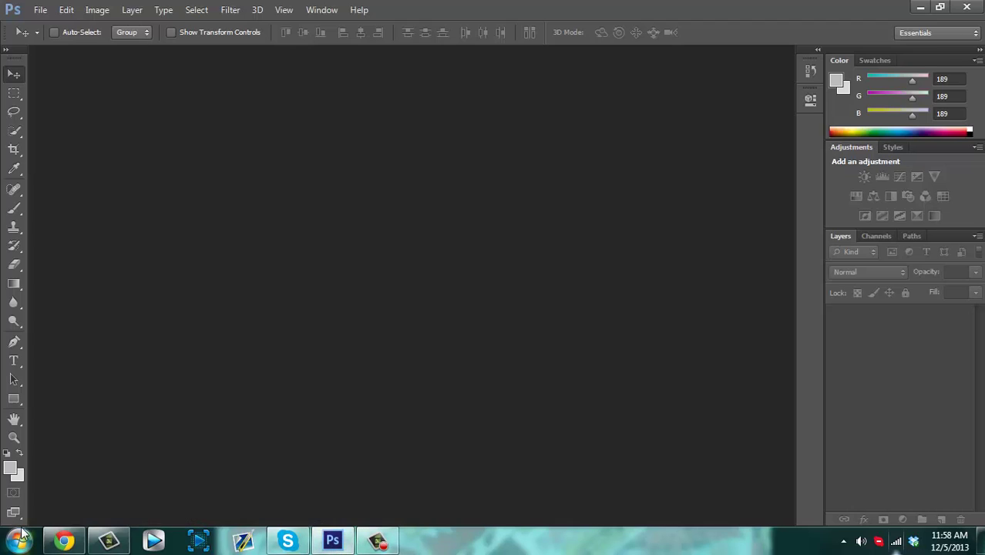
left_click(40, 10)
mouse_move(54, 8)
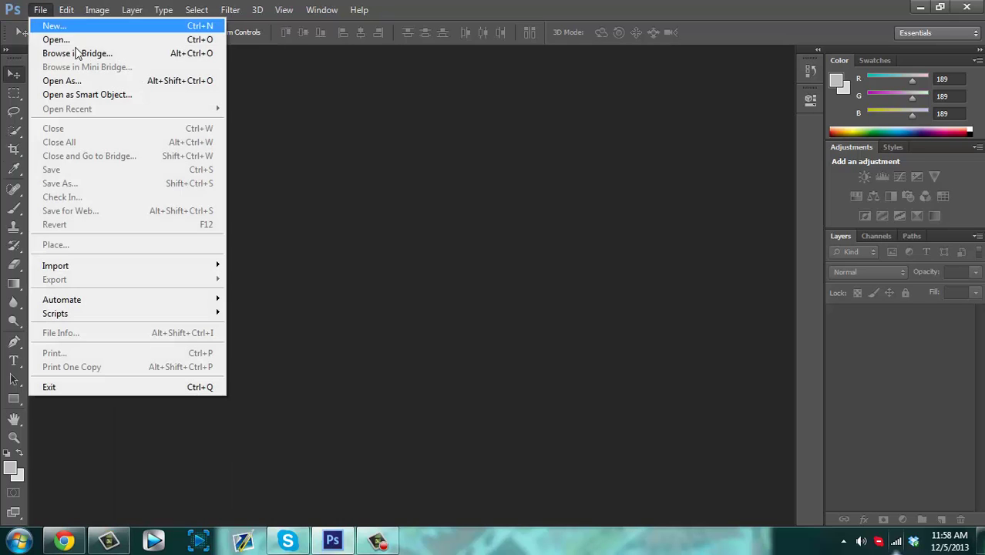
left_click(80, 28)
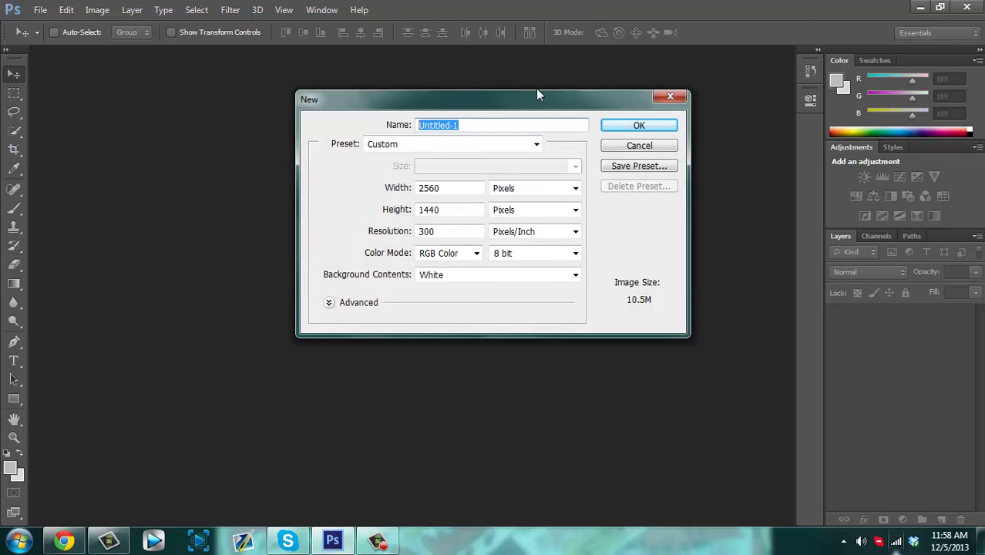
key("BackSpace")
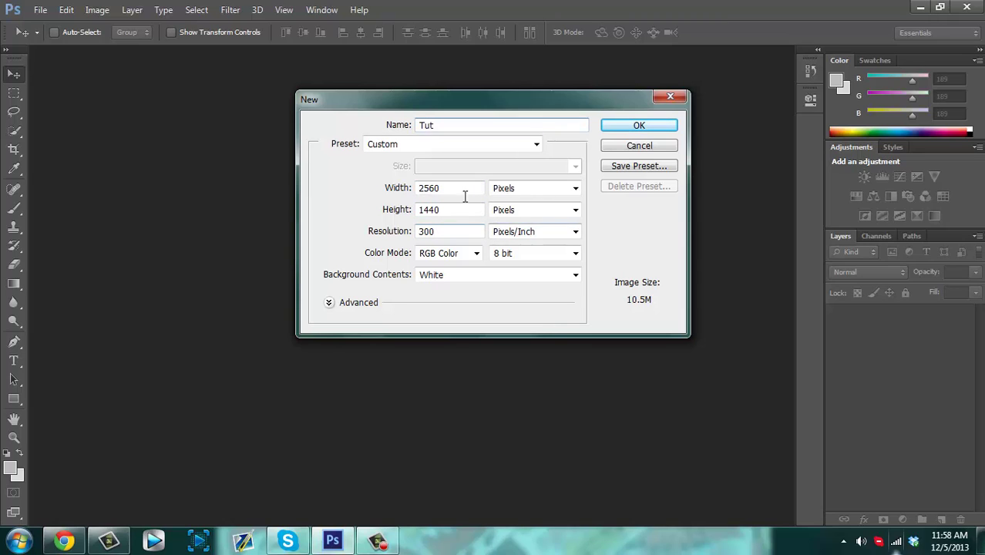
- Create the document at 2560 by 1440 pixels with a resolution of 300 pixels/inch
double_click(451, 192)
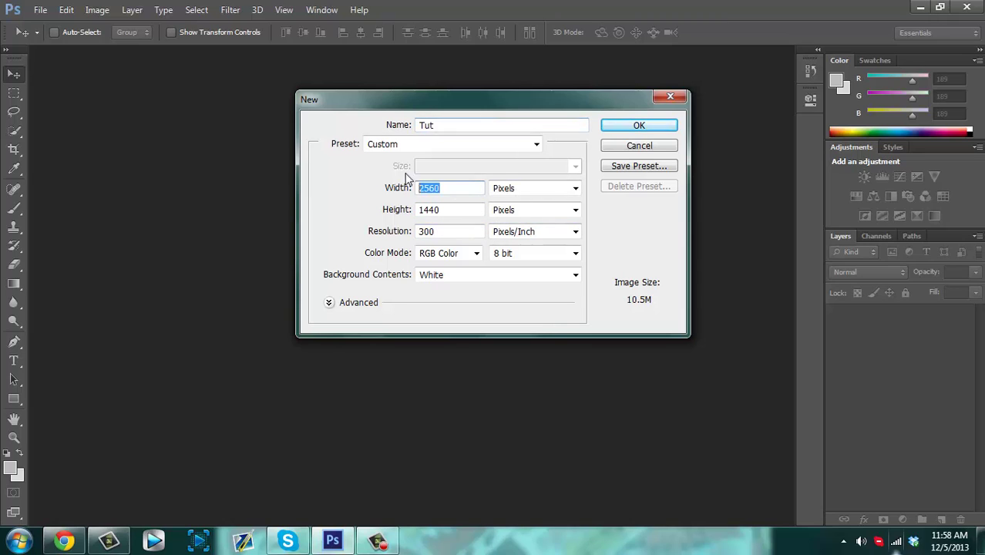
left_click(474, 192)
double_click(459, 212)
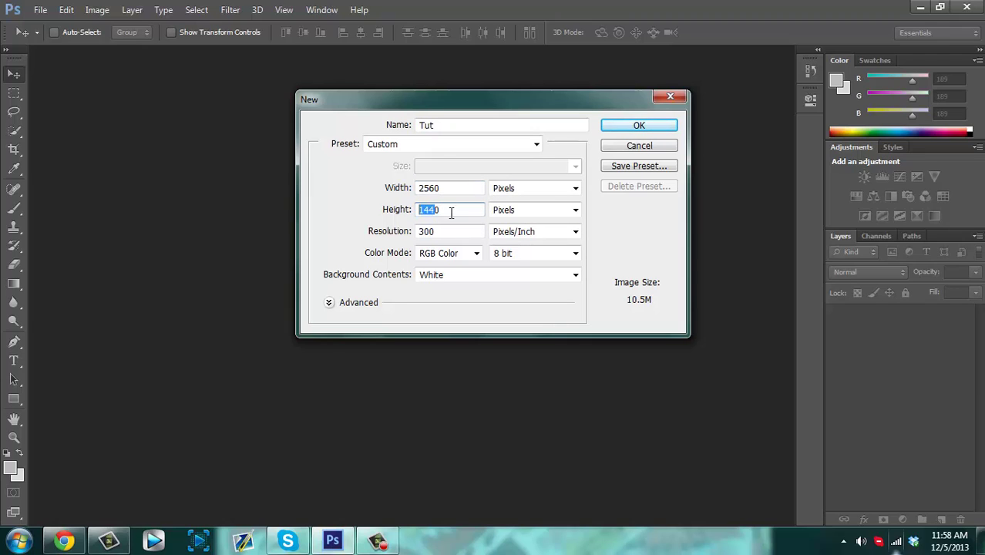
left_click(522, 195)
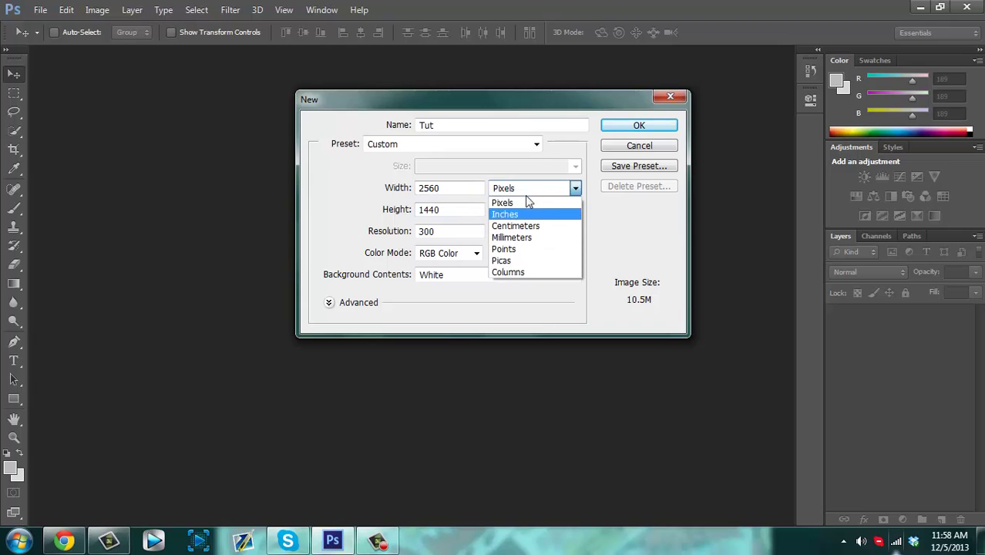
left_click(528, 196)
left_click(520, 210)
left_click(518, 213)
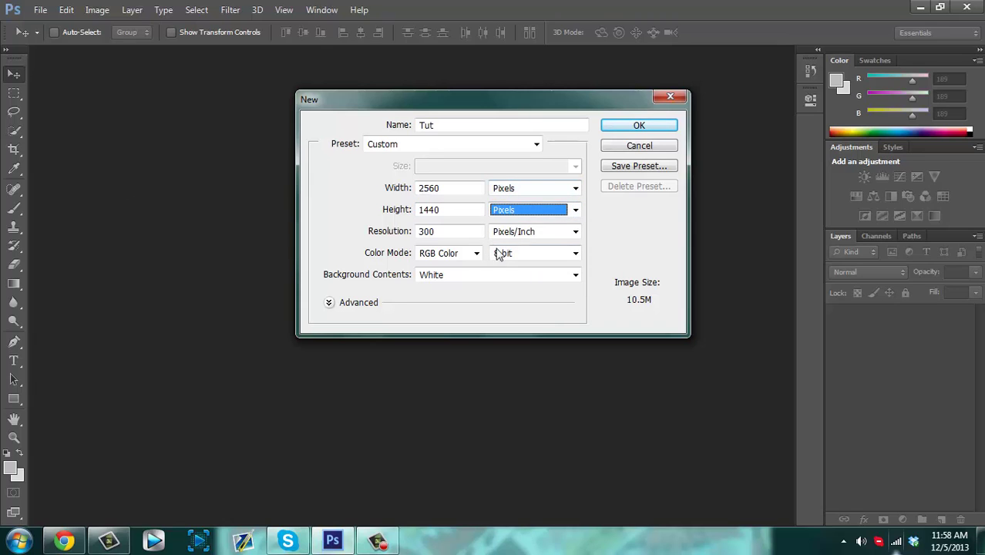
left_click(455, 233)
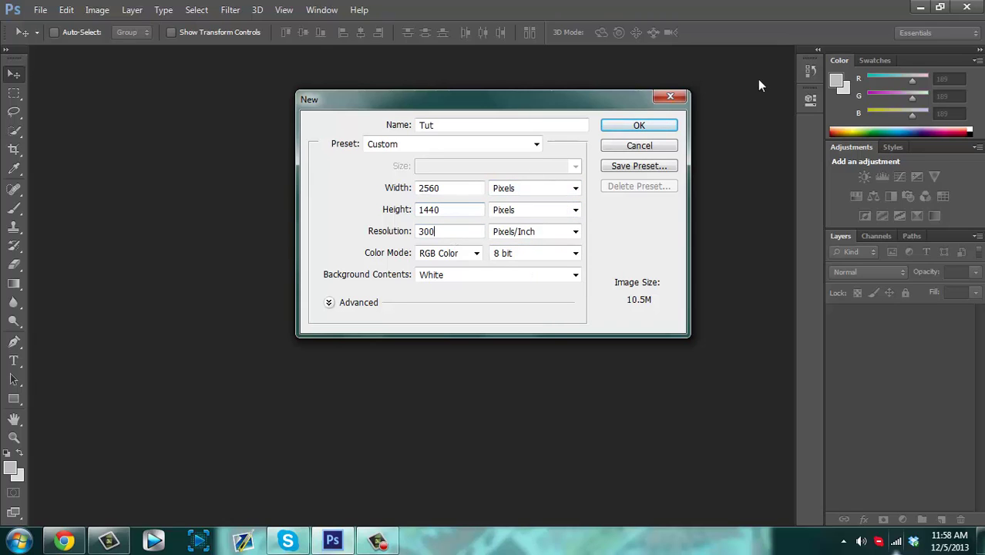
left_click(638, 124)
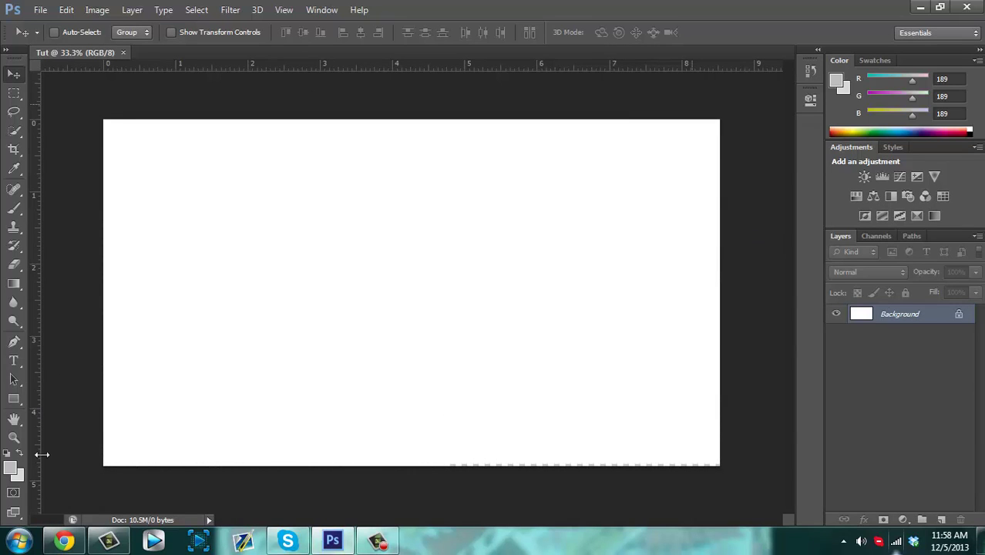
- Set the foreground colour to light grey #bdbdbd
left_click(13, 469)
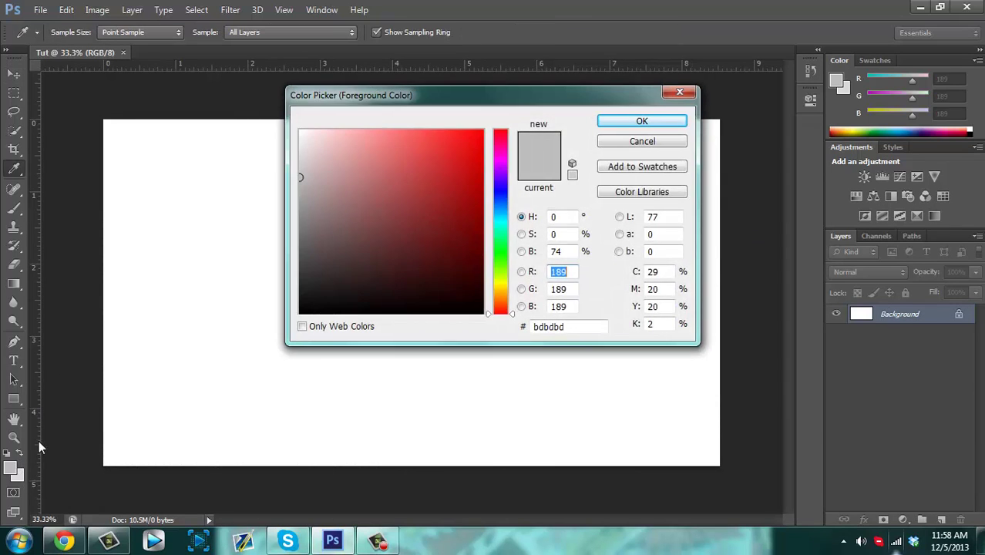
left_click(566, 330)
double_click(567, 328)
left_click(566, 330)
double_click(566, 330)
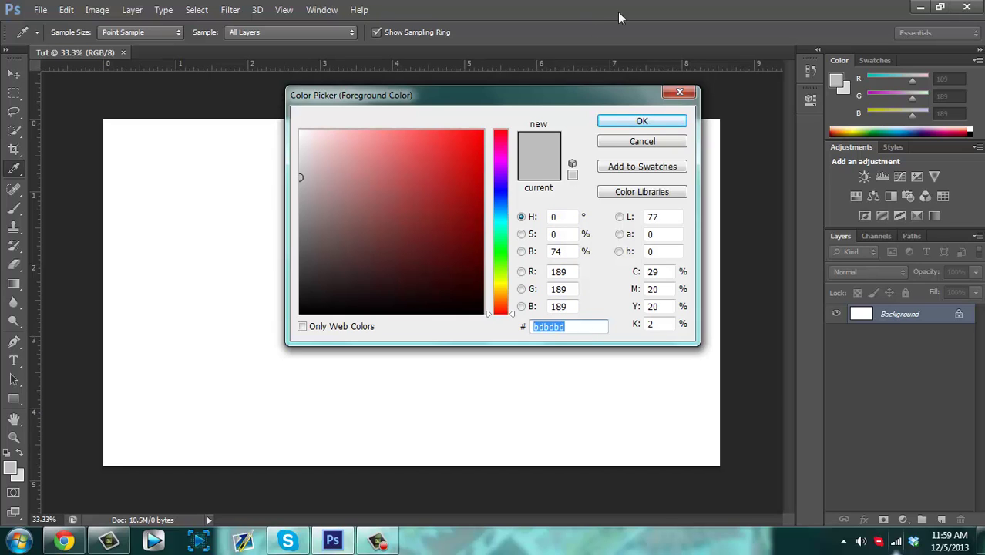
left_click(626, 123)
key("v")
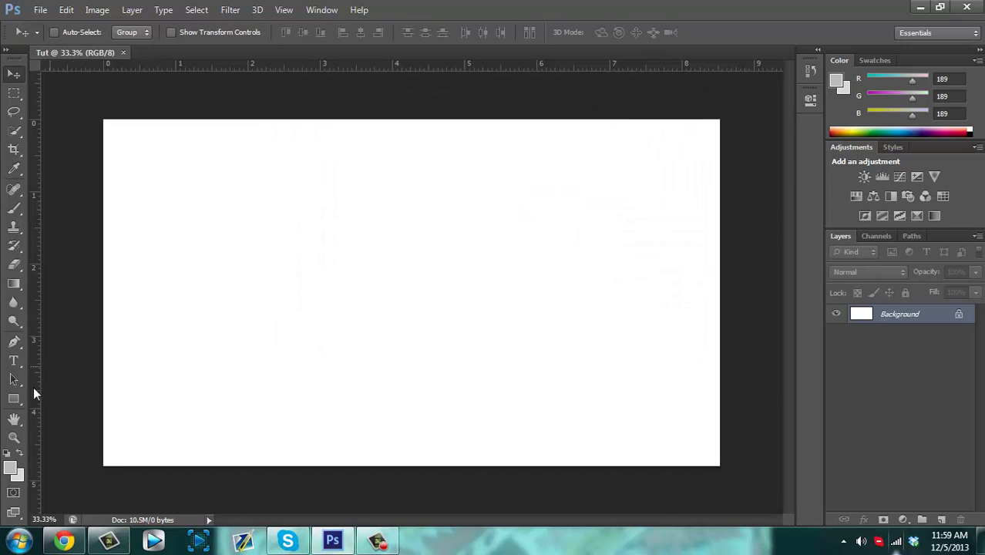
- Set the background colour to #dadada, keeping #bdbdbd as the foreground colour
left_click(16, 474)
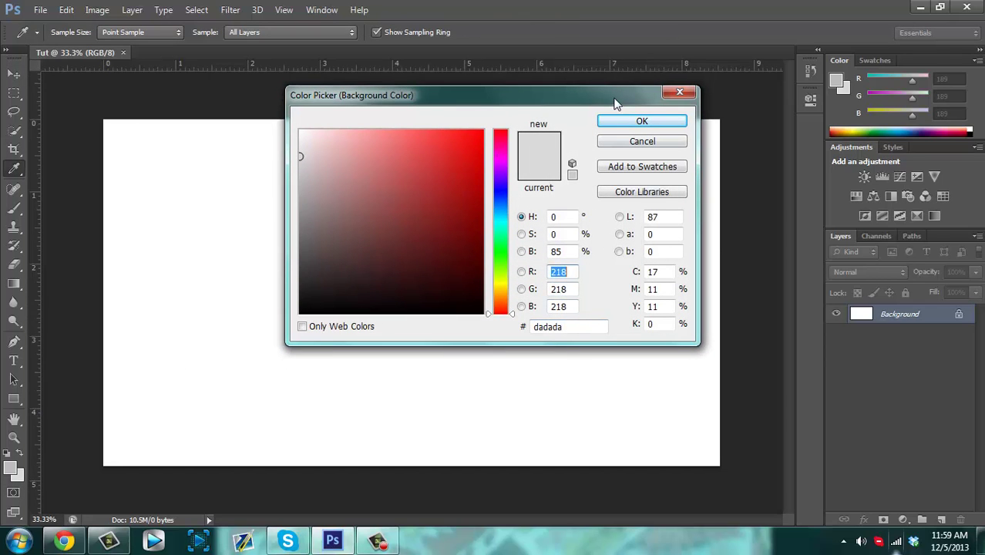
left_click(635, 122)
key("v")
left_click(21, 455)
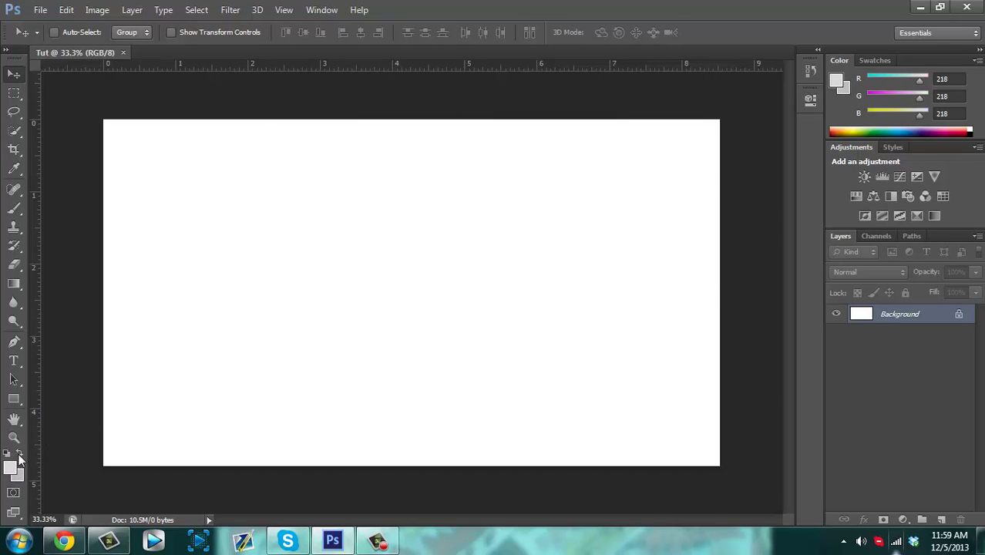
left_click(20, 457)
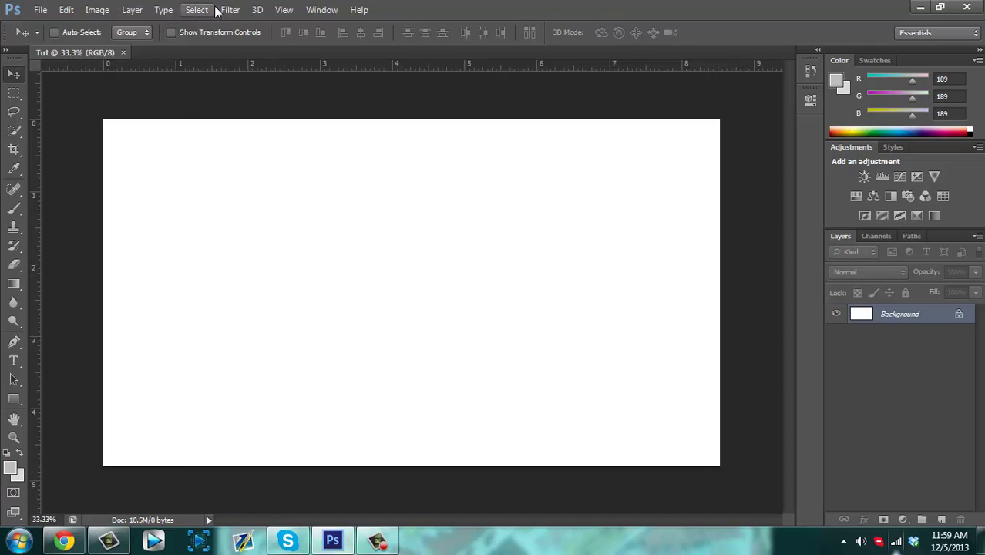
- Turn the rulers off and back on
left_click(284, 11)
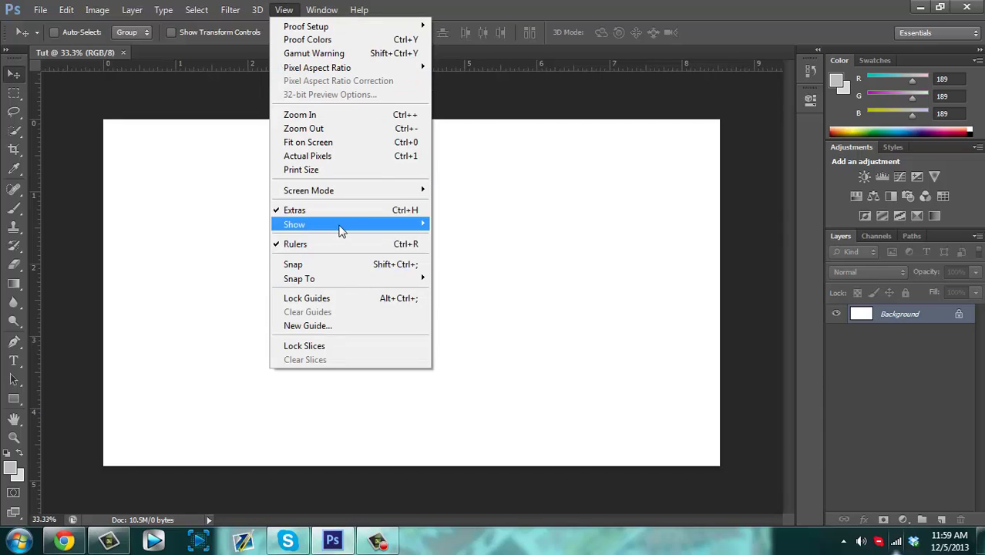
left_click(333, 244)
left_click(288, 128)
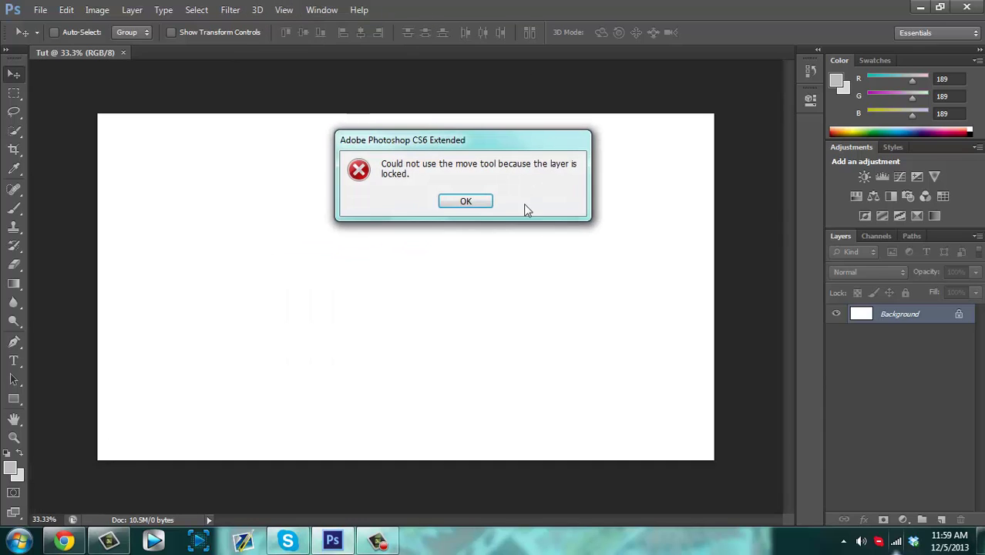
left_click(462, 198)
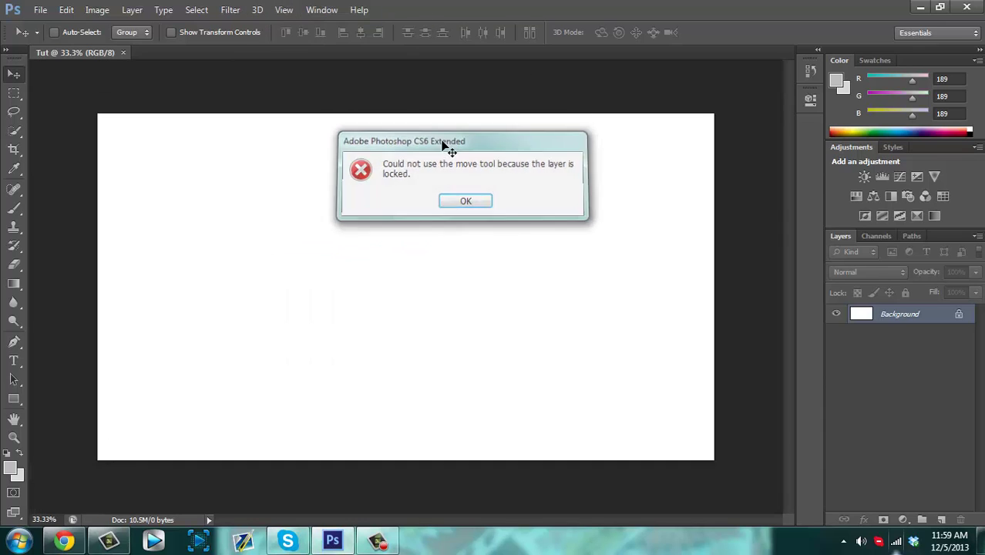
left_click(197, 9)
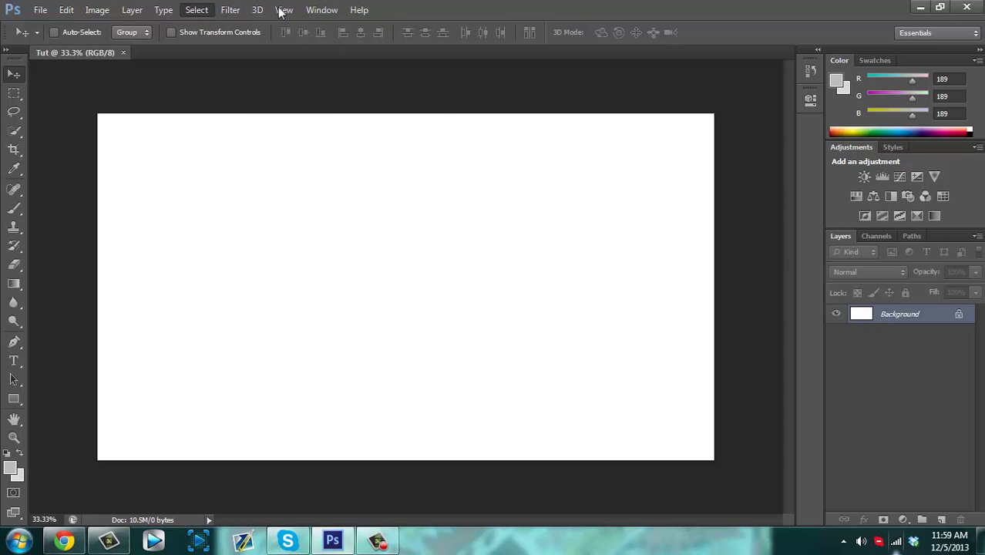
left_click(258, 10)
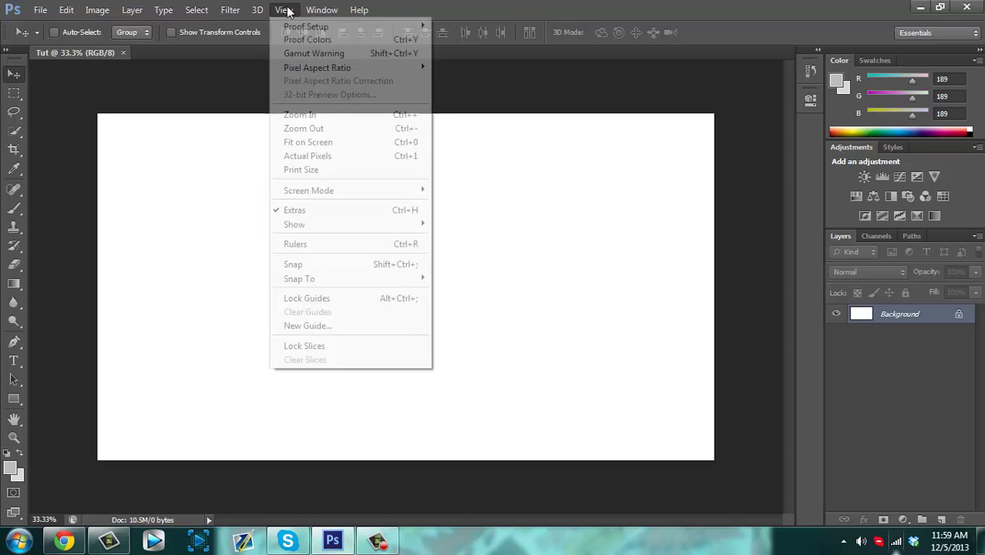
left_click(287, 10)
left_click(279, 10)
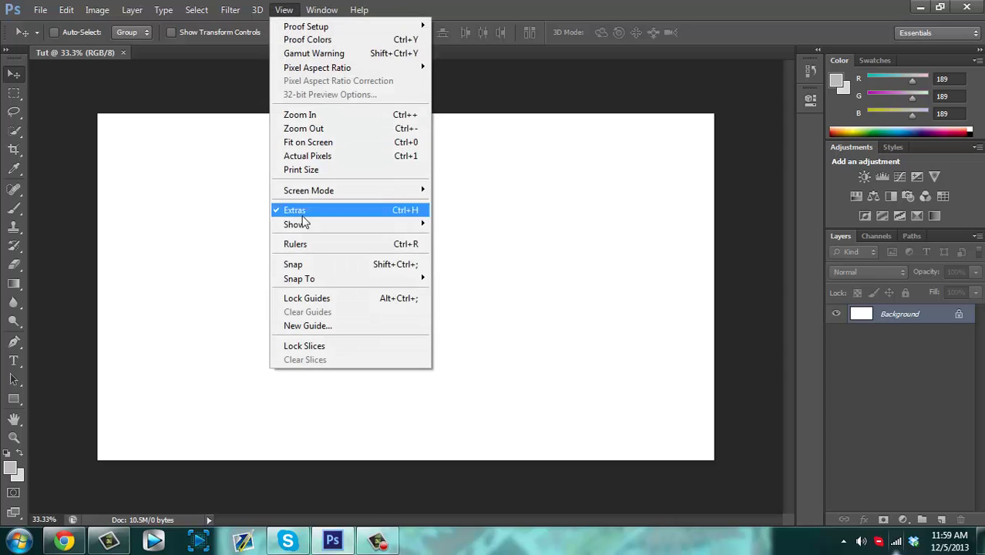
left_click(308, 246)
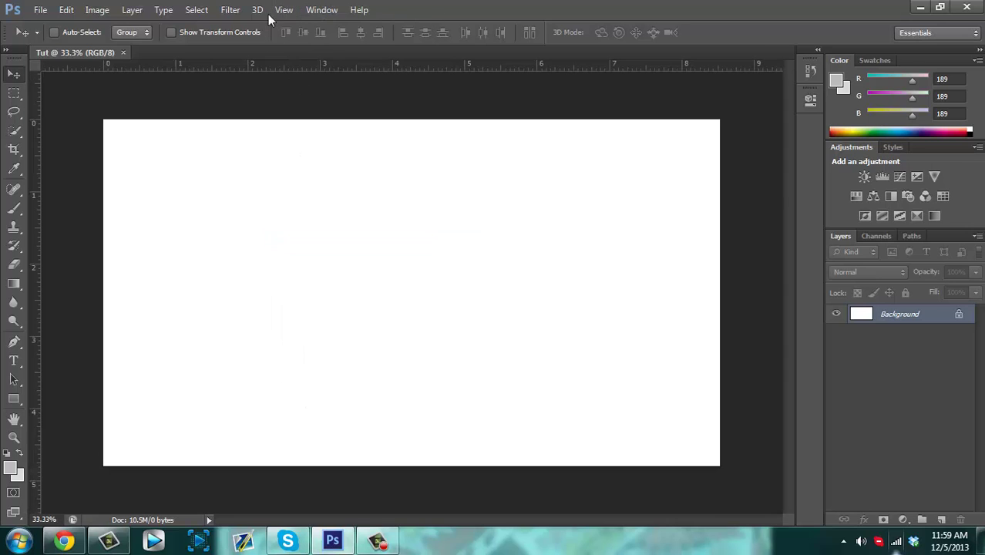
- Enable snapping and fill the Background layer with a large radial gradient, darkest near the lower centre of the canvas
left_click(277, 10)
left_click(352, 266)
left_click(14, 287)
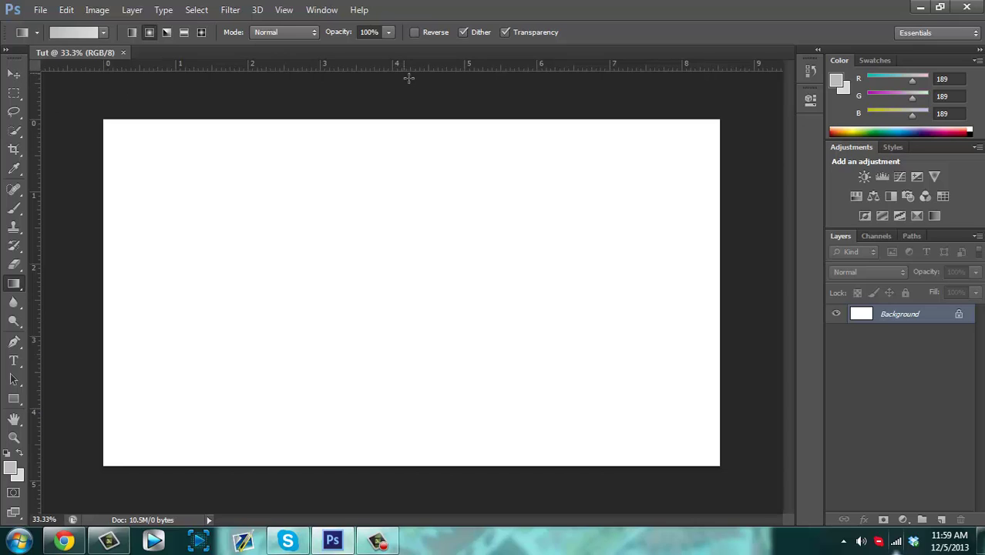
left_click_drag(402, 73, 411, 238)
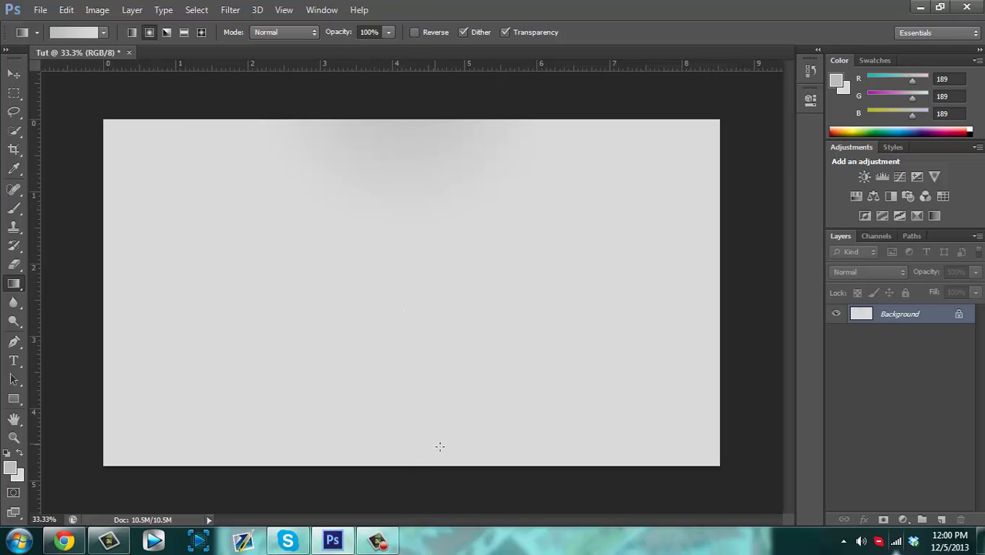
left_click_drag(434, 444, 443, 524)
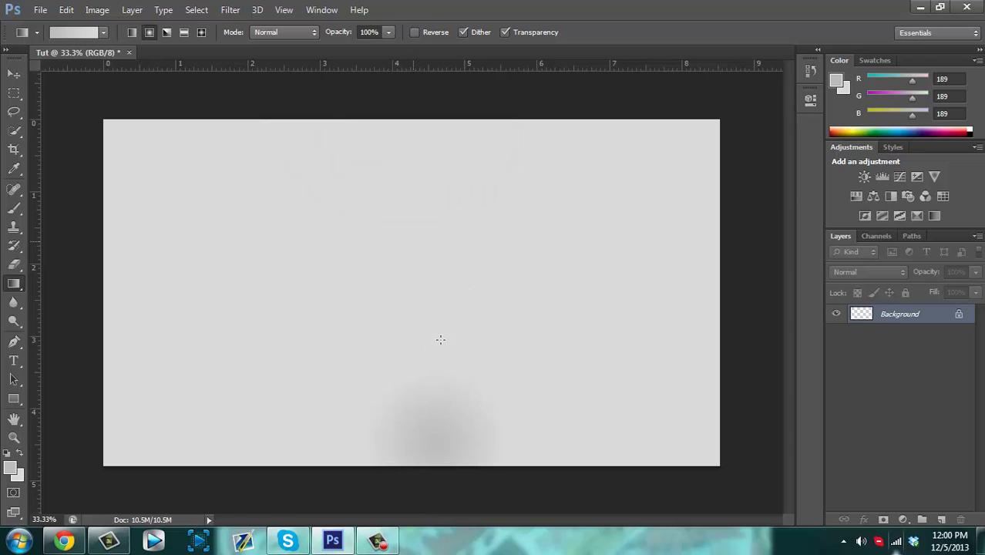
left_click_drag(34, 421, 373, 426)
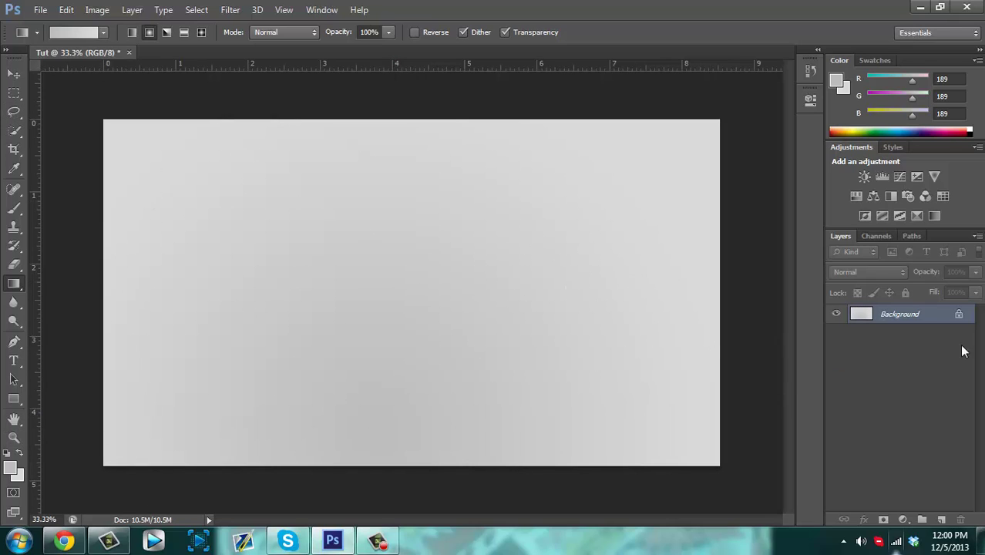
- Unlock the gradient Background as a regular layer named Layer 0
double_click(961, 322)
left_click(622, 173)
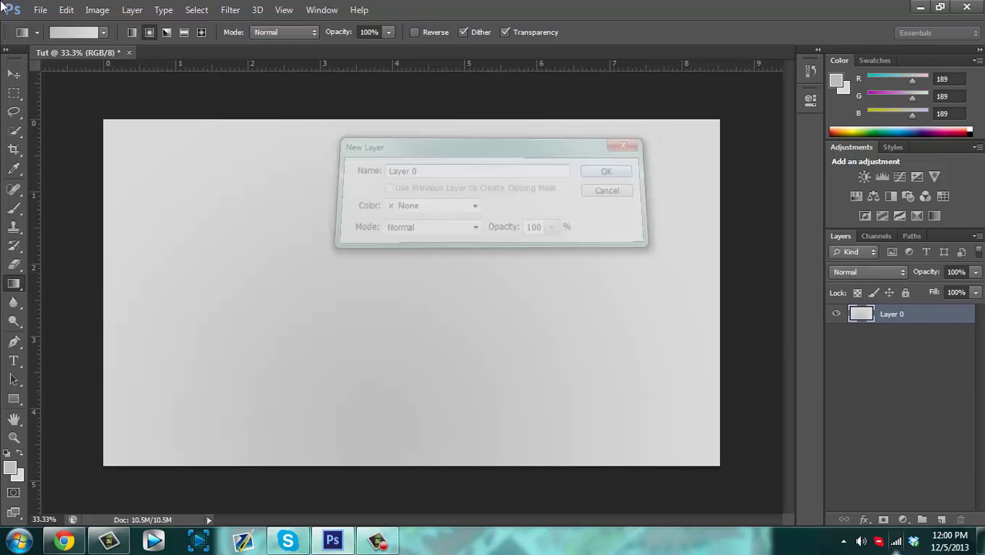
- Create a second new document 2560 pixels wide and 423 pixels high at 300 pixels/inch
left_click(41, 11)
left_click(98, 26)
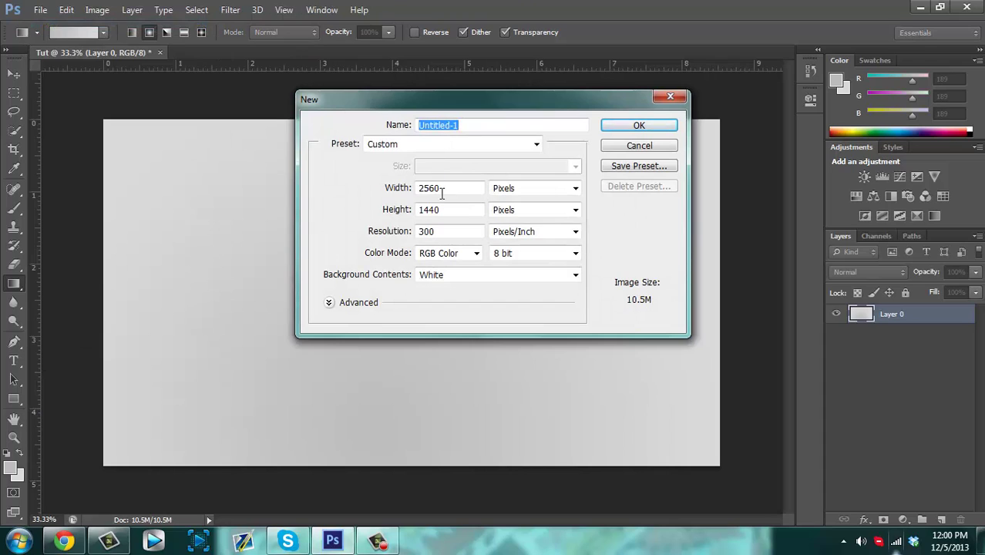
double_click(466, 210)
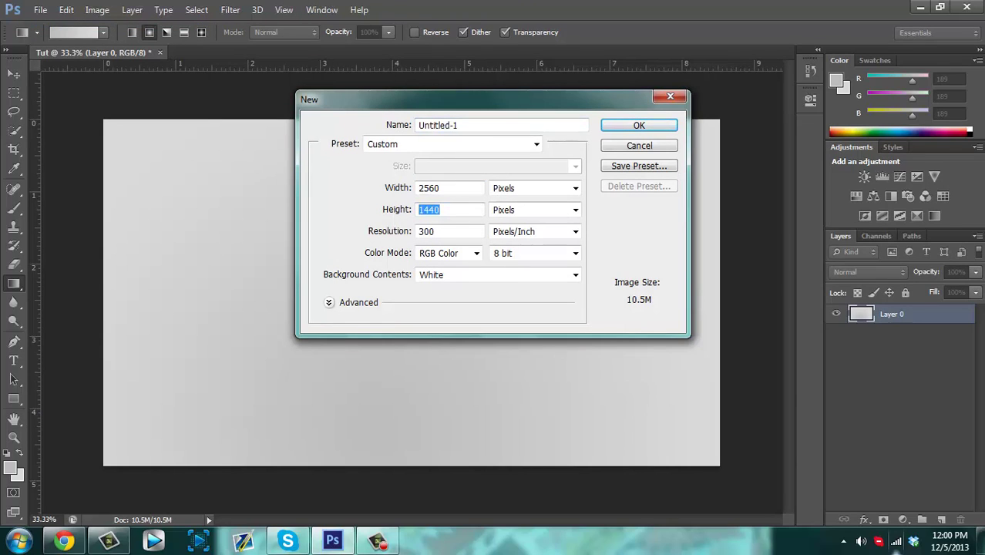
key("BackSpace")
type("423")
left_click(616, 124)
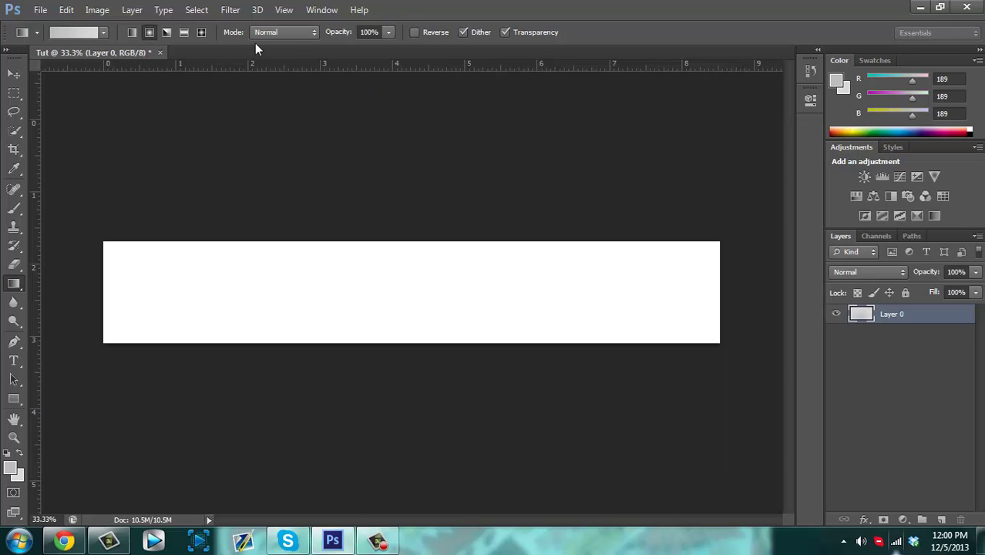
- Unlock the white strip's background as Layer 0 and move the strip into the Tut document over the gradient
left_click(16, 72)
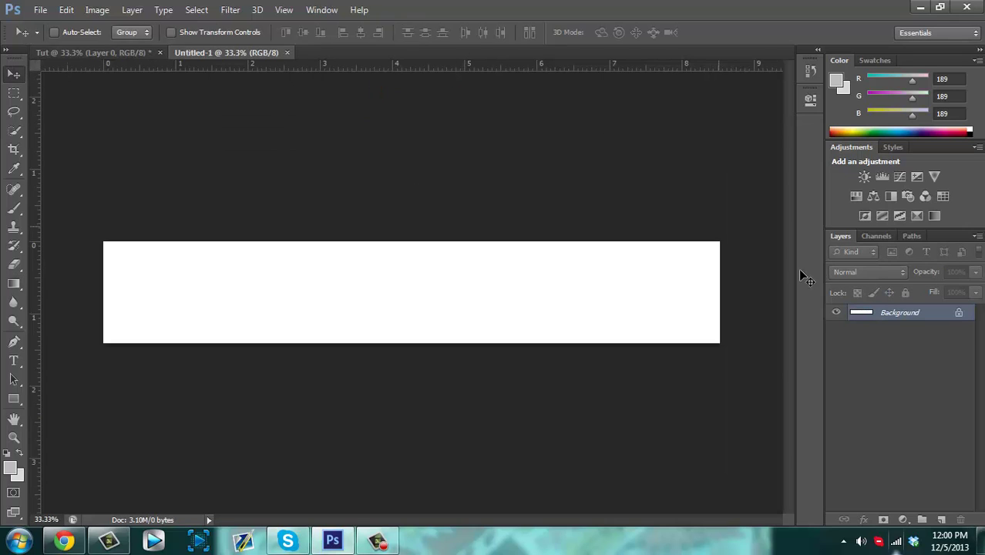
double_click(964, 317)
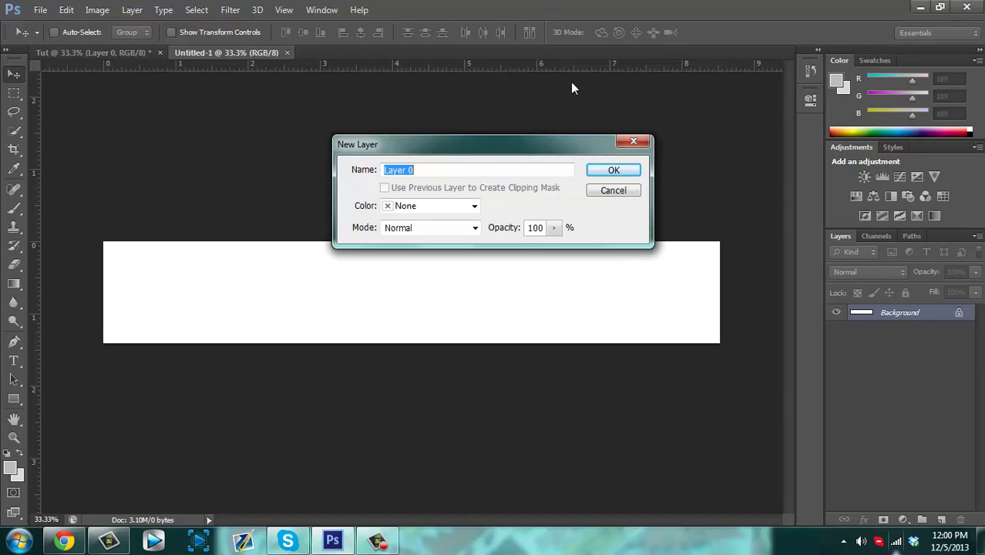
left_click(626, 168)
left_click_drag(661, 276, 318, 269)
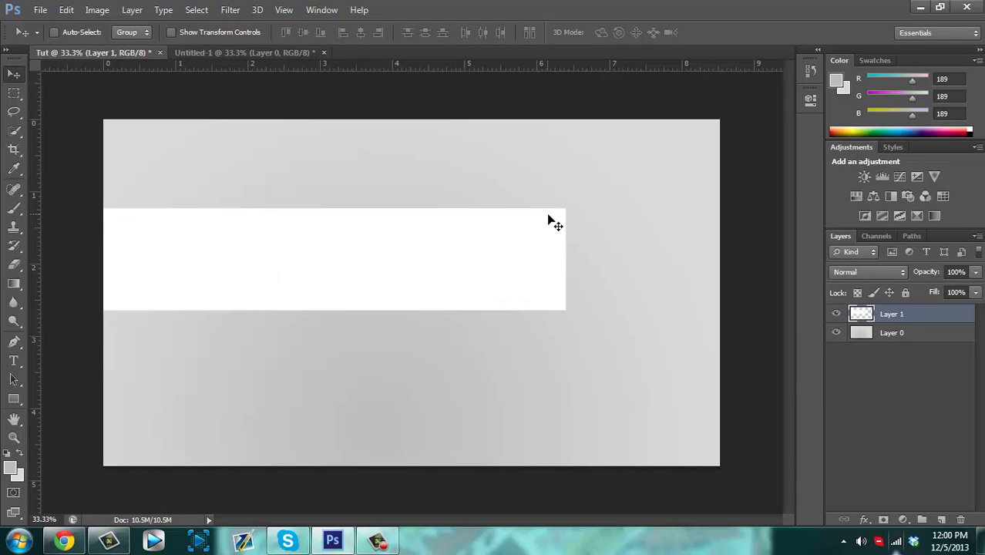
- Centre the white strip vertically and horizontally on the whole canvas, and clear the selection
key("ctrl+a")
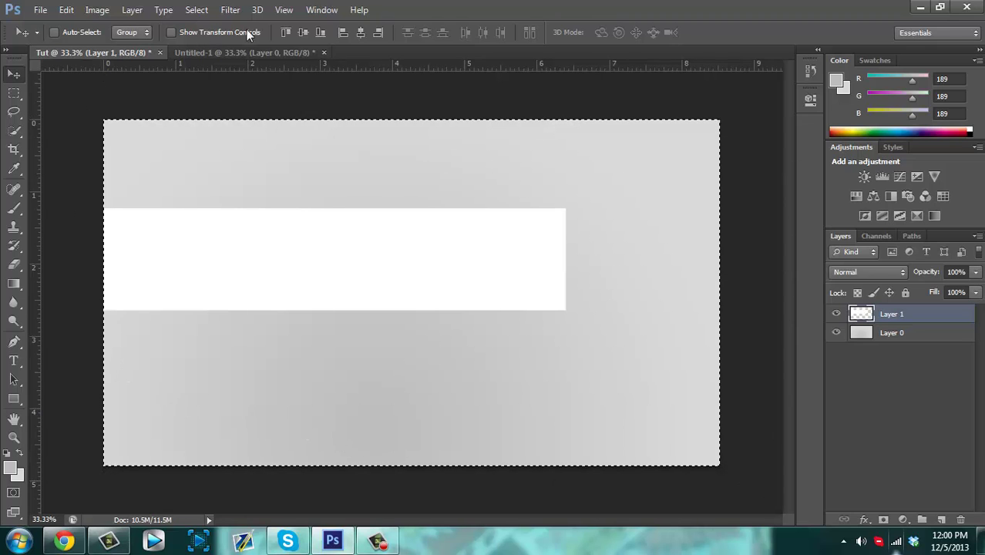
left_click(302, 33)
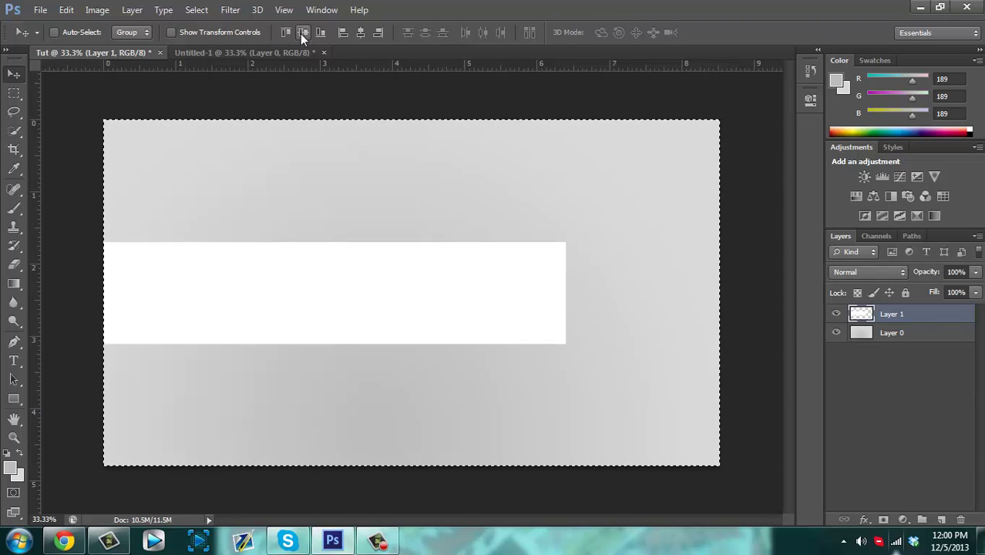
left_click(360, 32)
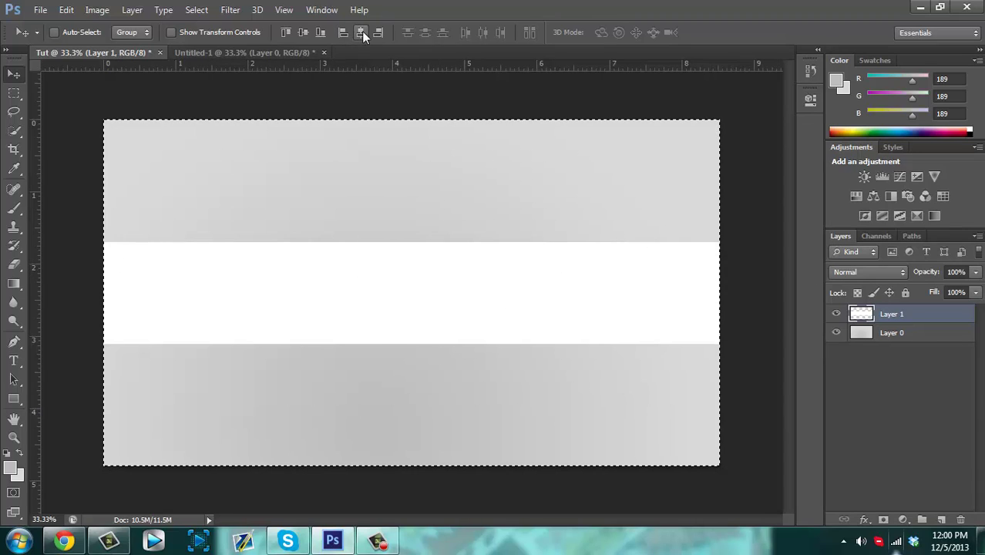
left_click(936, 398)
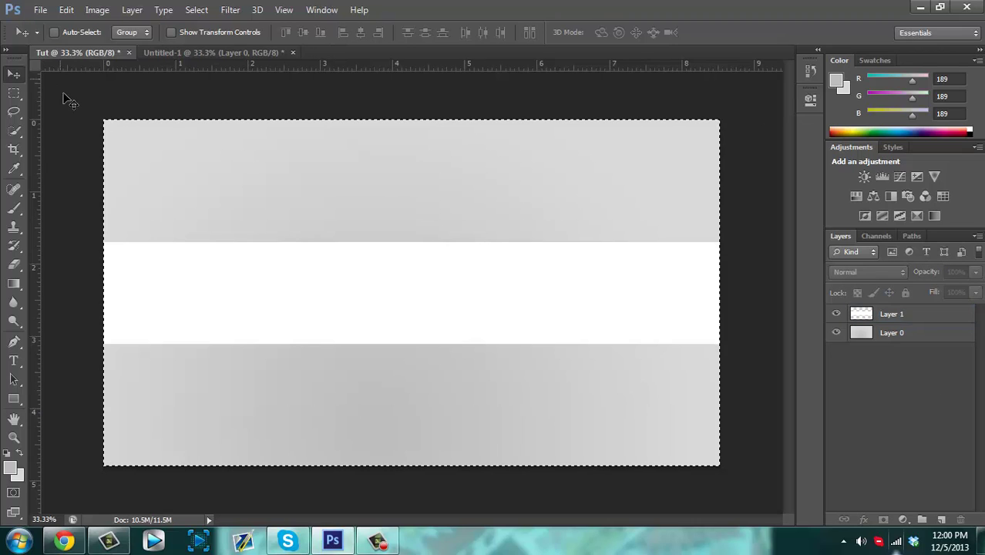
key("ctrl+d")
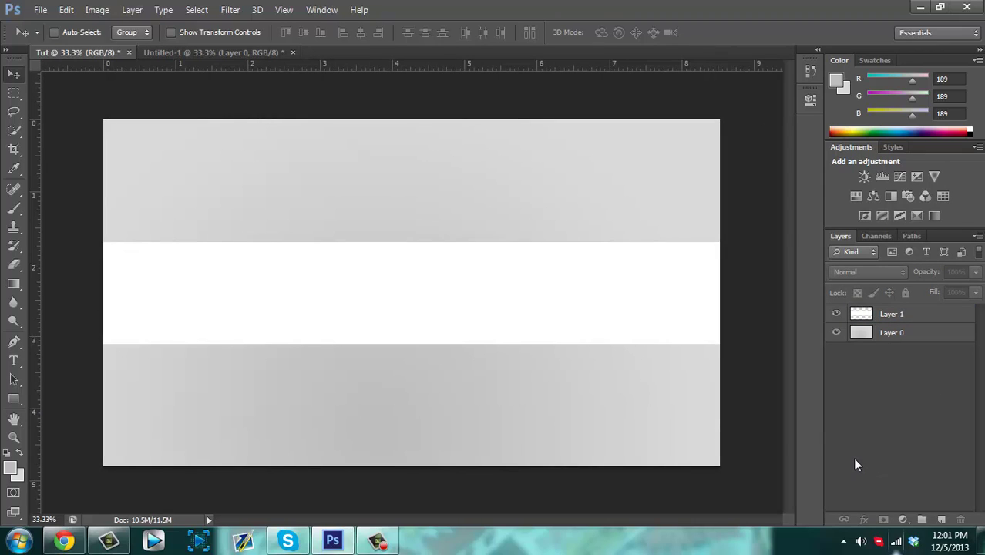
- Rename the gradient layer to Background and the white strip's layer to Banner
left_click(899, 331)
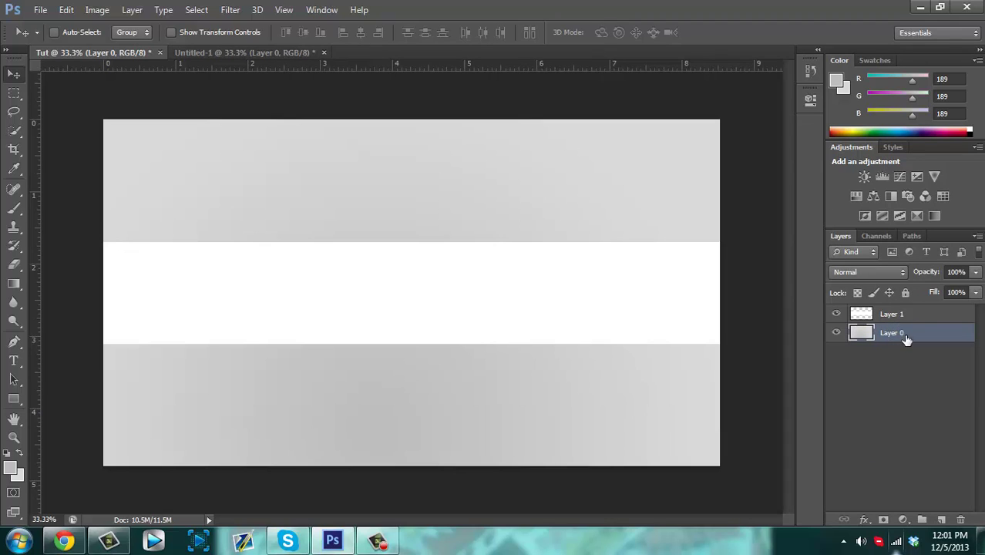
double_click(903, 334)
type("Background")
left_click(900, 359)
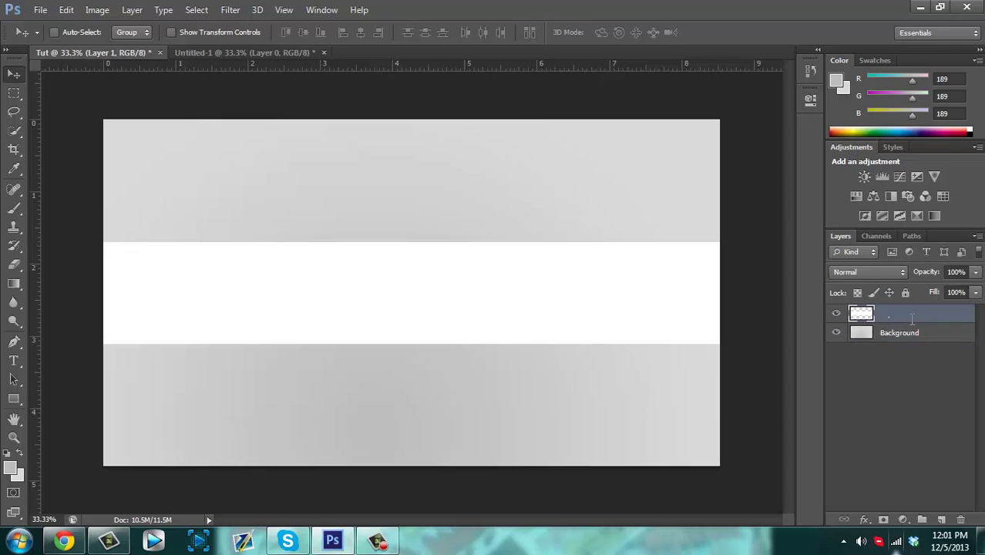
double_click(903, 313)
type("B")
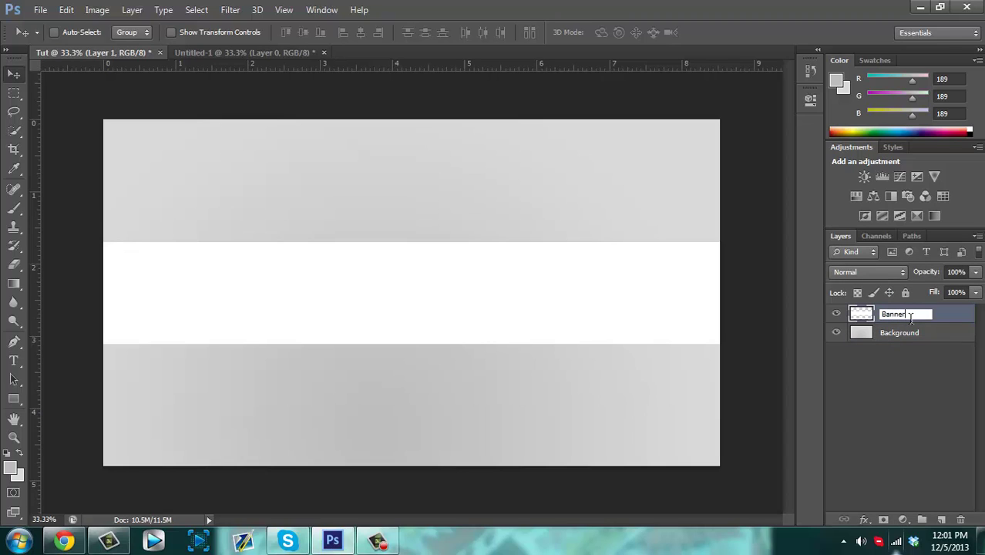
type("anner")
key("Return")
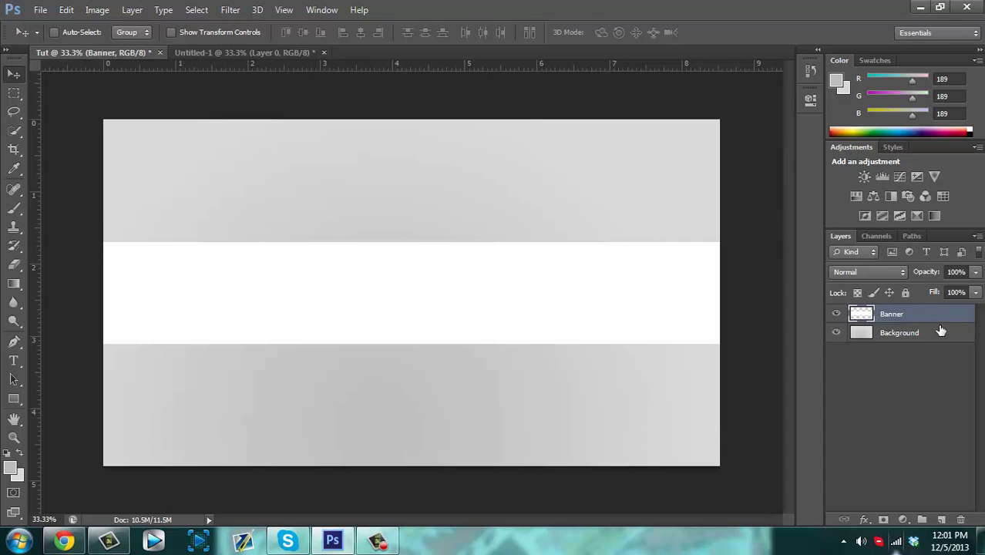
- Add an Outer Glow to the Banner layer with the Normal blend mode and a black glow colour
double_click(913, 322)
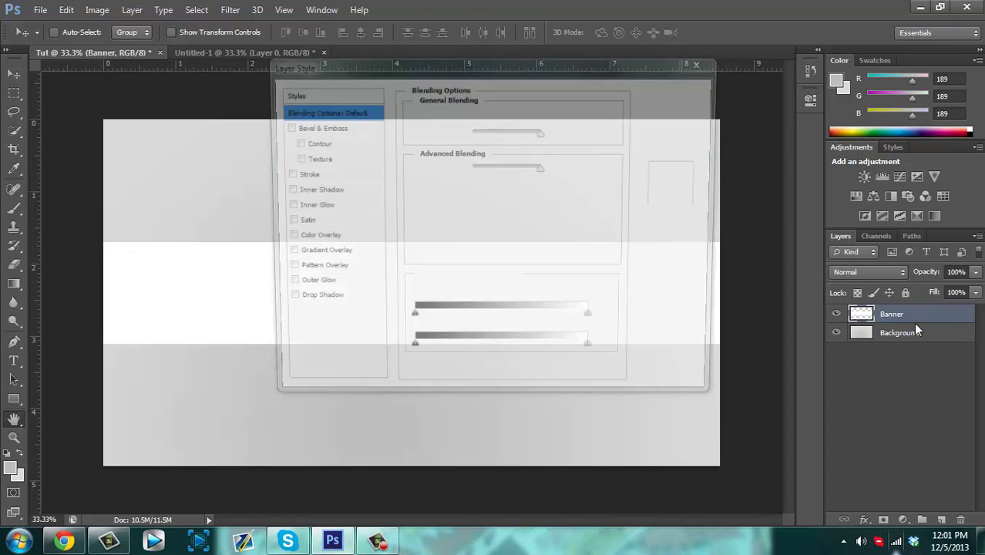
left_click_drag(377, 65, 674, 110)
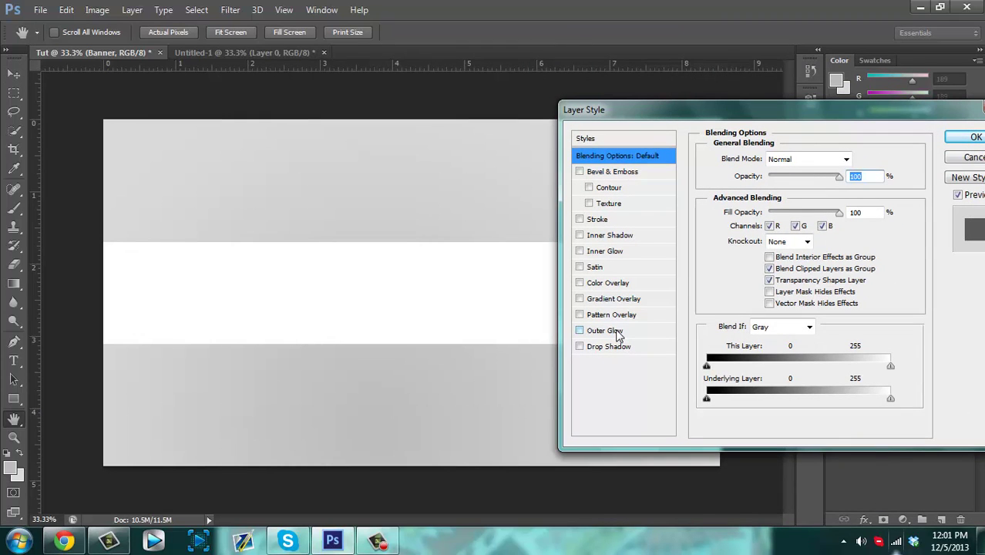
left_click(615, 332)
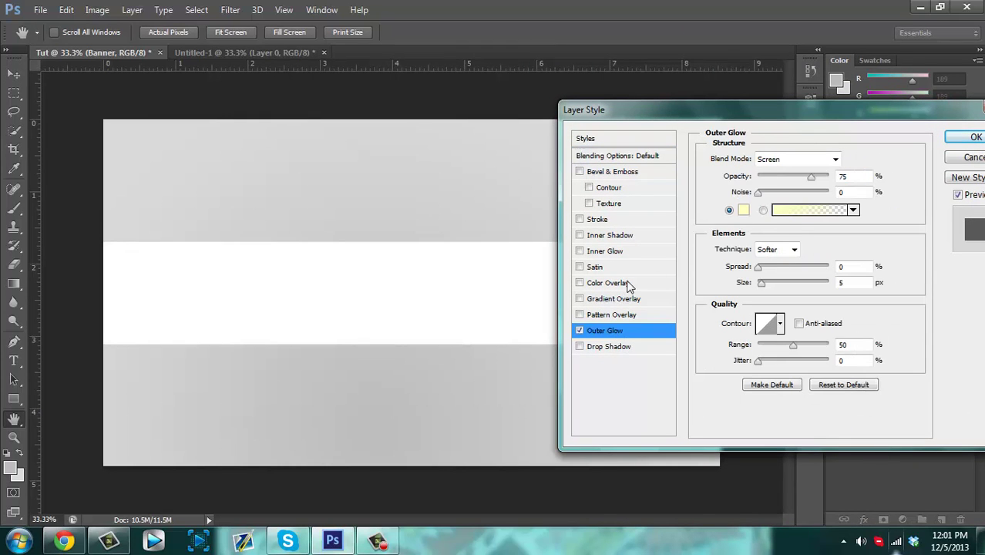
left_click(803, 159)
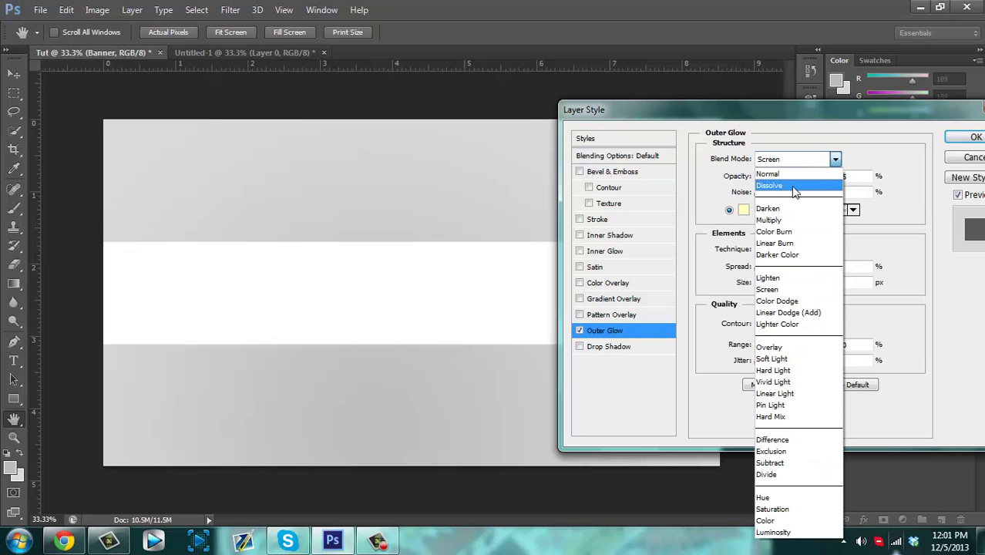
left_click(782, 170)
left_click(743, 210)
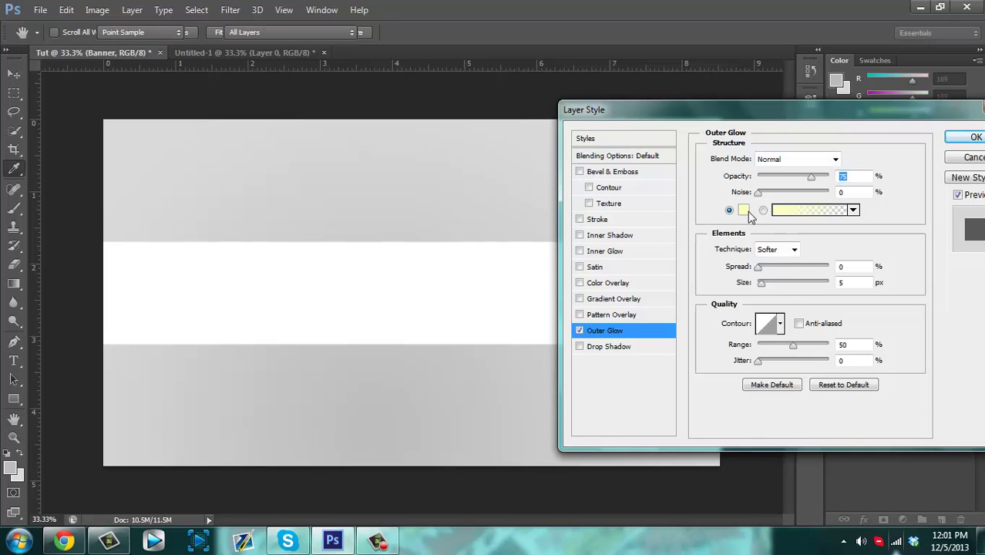
left_click(300, 312)
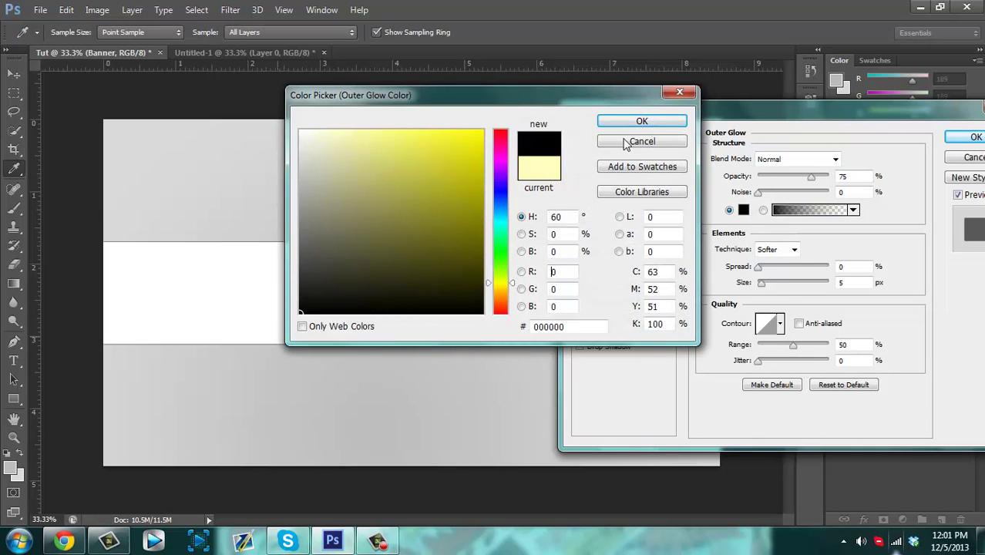
left_click(302, 225)
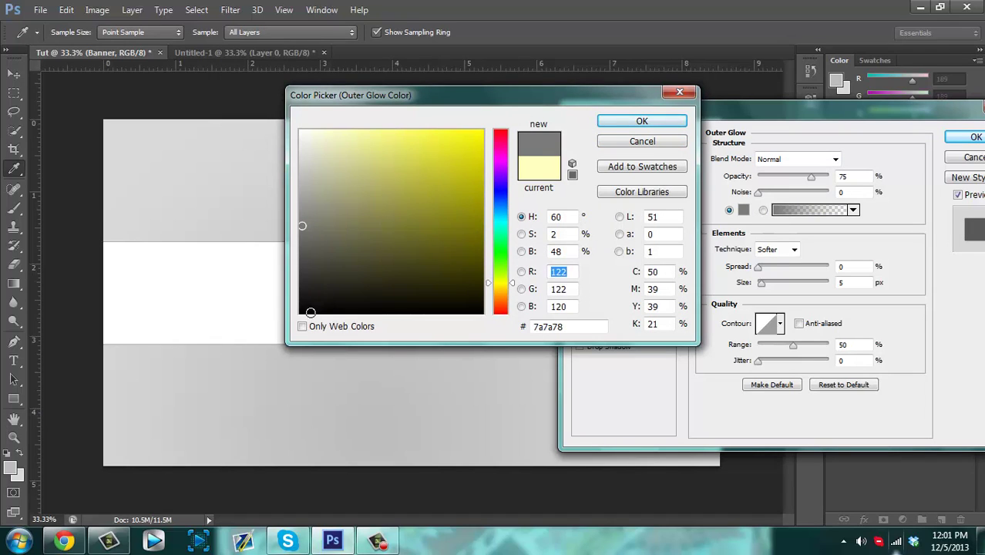
left_click(310, 312)
left_click(630, 122)
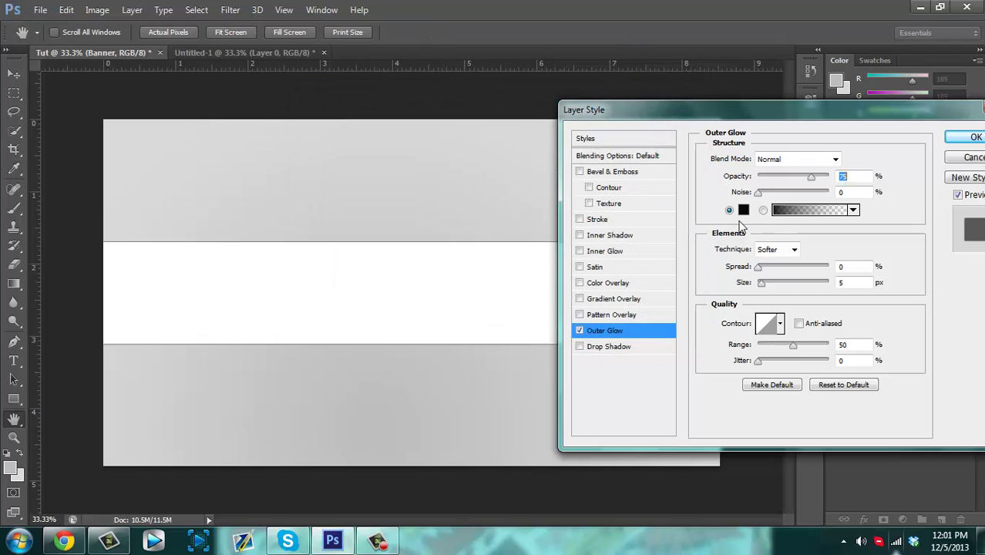
- Set the Outer Glow size to 30 px and apply the layer style
left_click(759, 269)
key("Tab")
type("50")
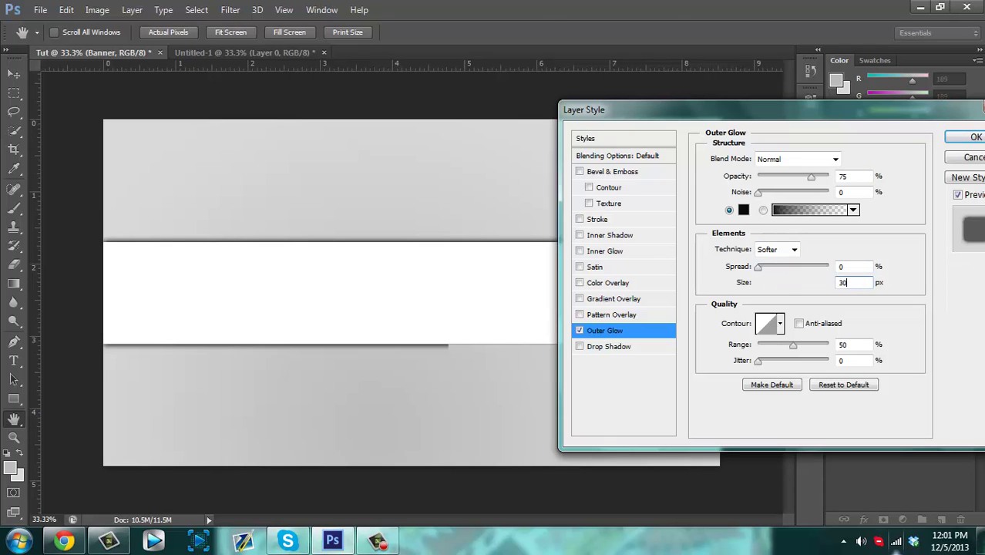
key("Return")
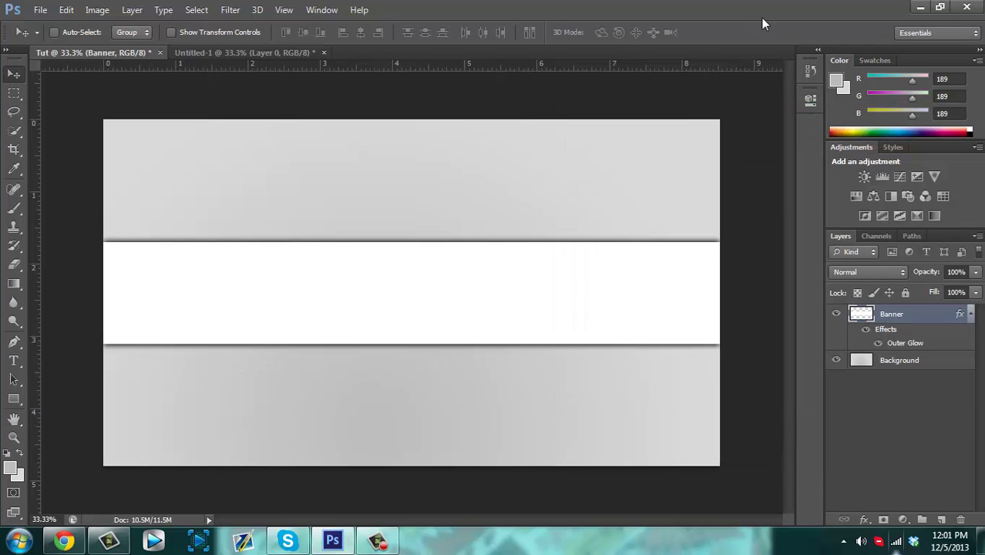
- Create a new layer above Banner and set the foreground colour to bright cyan 00e7fc
left_click(945, 520)
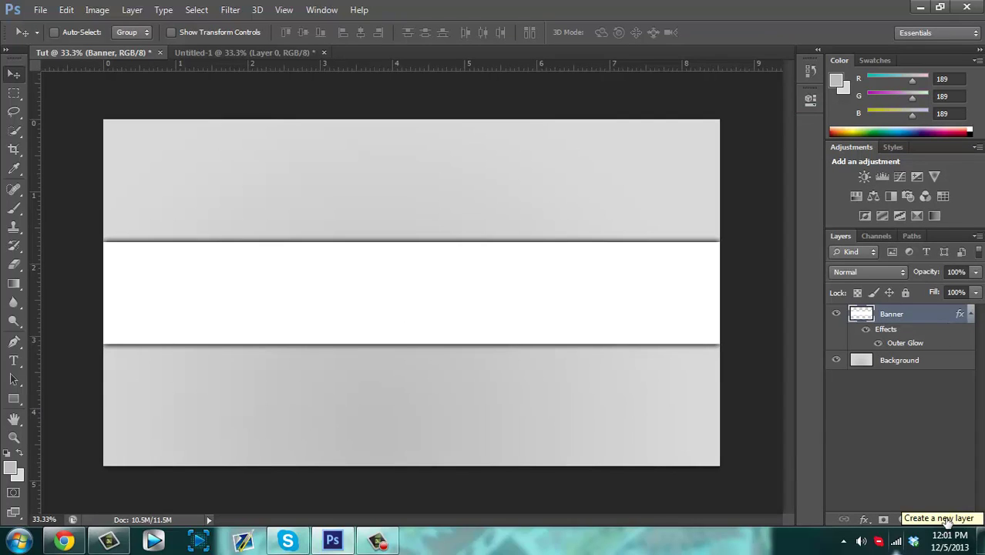
left_click(945, 521)
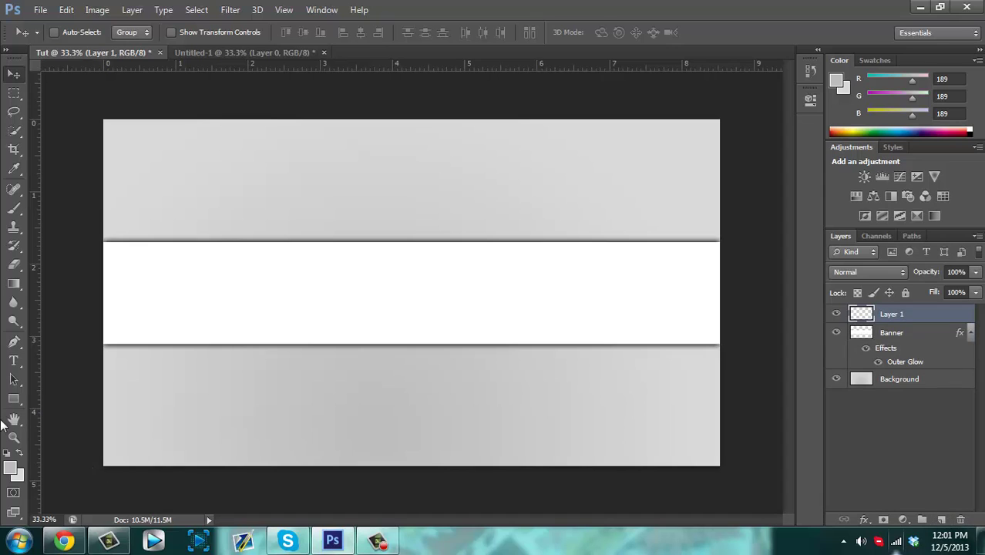
left_click(8, 469)
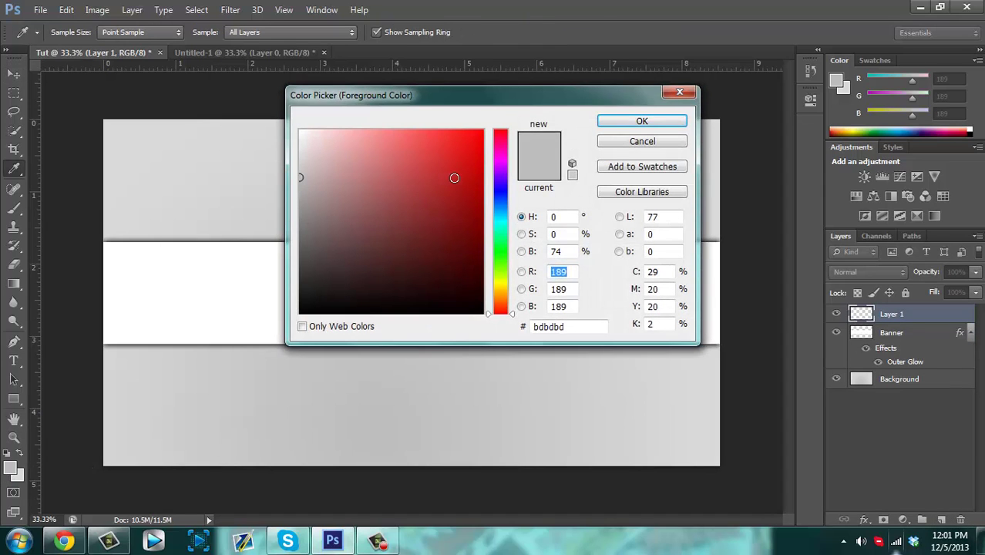
left_click_drag(497, 185, 499, 219)
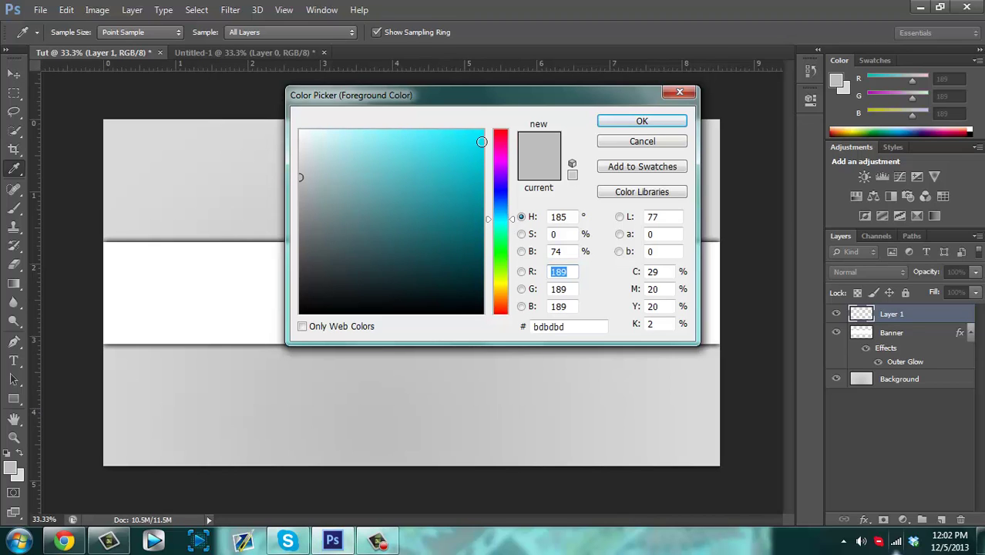
mouse_move(481, 142)
left_mouse_down()
mouse_move(498, 128)
mouse_move(510, 137)
left_mouse_up()
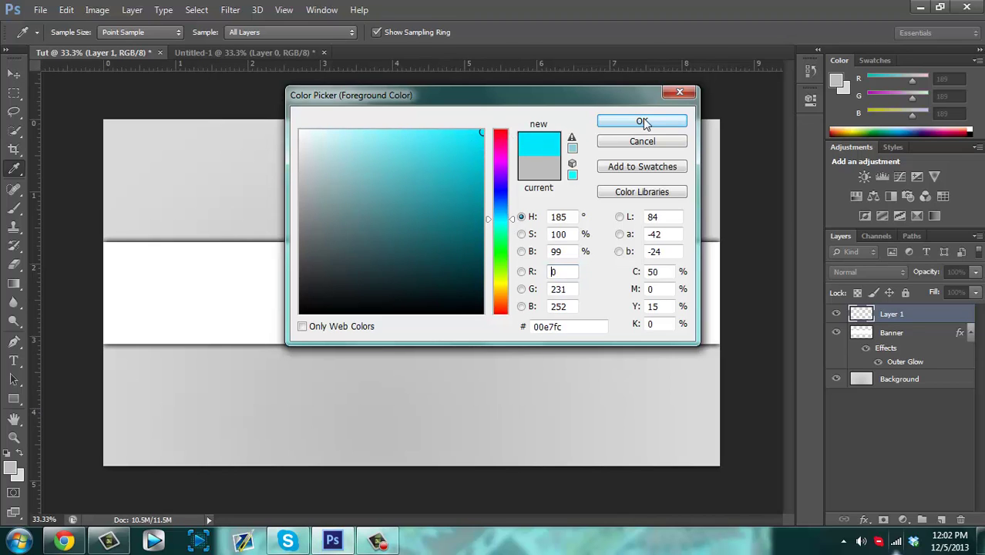
left_click(639, 122)
key("v")
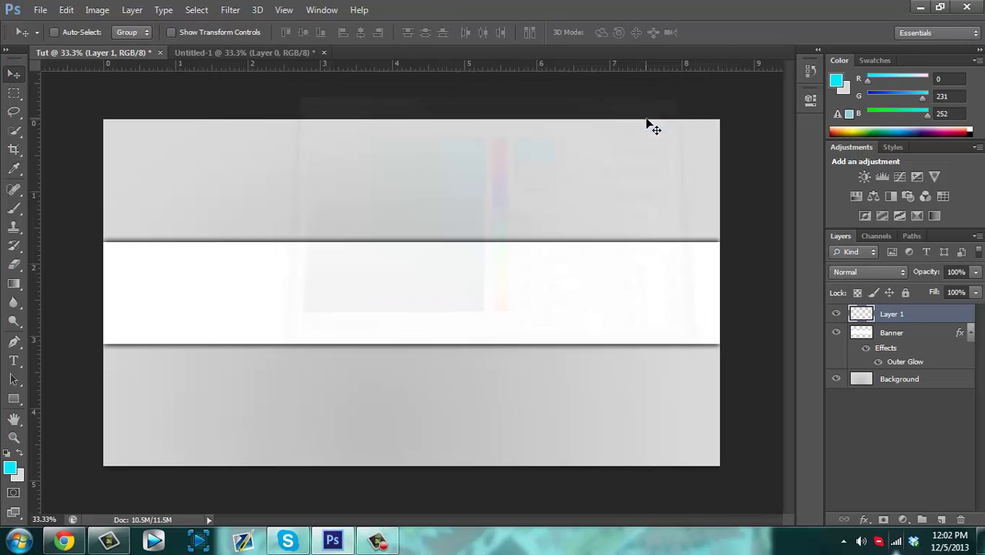
- Set the background colour to the darker teal 00ccc5
left_click(18, 476)
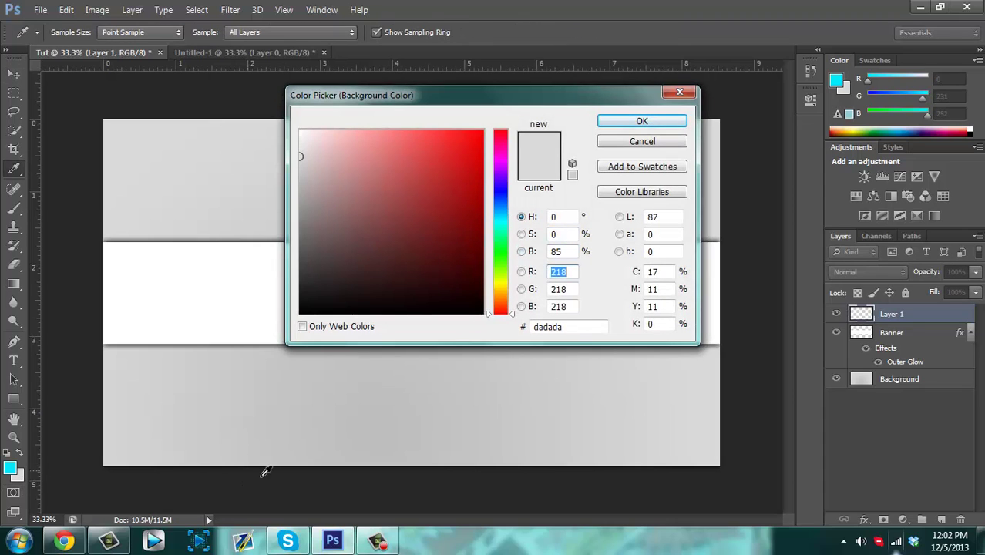
left_click(506, 223)
left_click_drag(461, 196, 499, 166)
left_click(642, 122)
key("v")
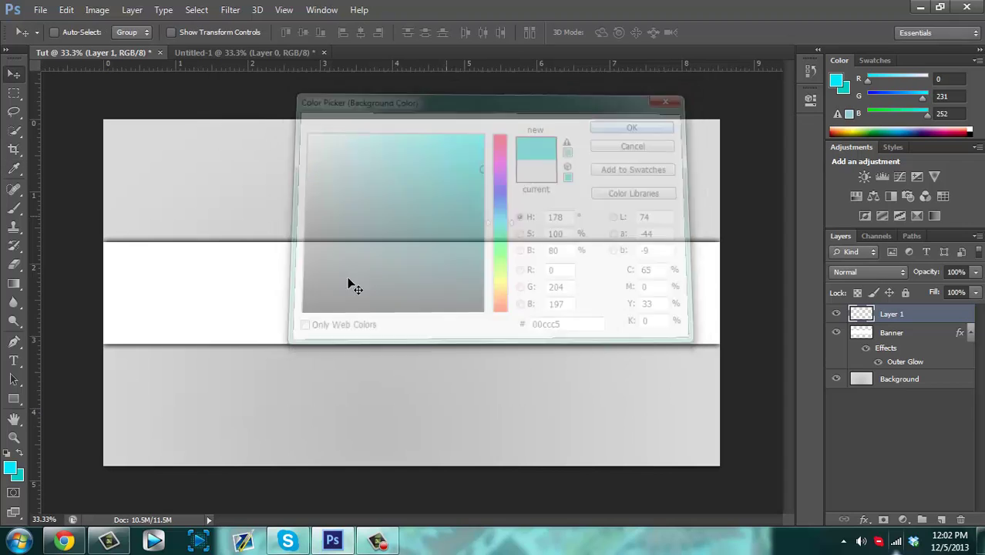
- Fill Layer 1 with a radial gradient from teal at the canvas centre to bright cyan, and clip it to the Banner layer
left_click(22, 283)
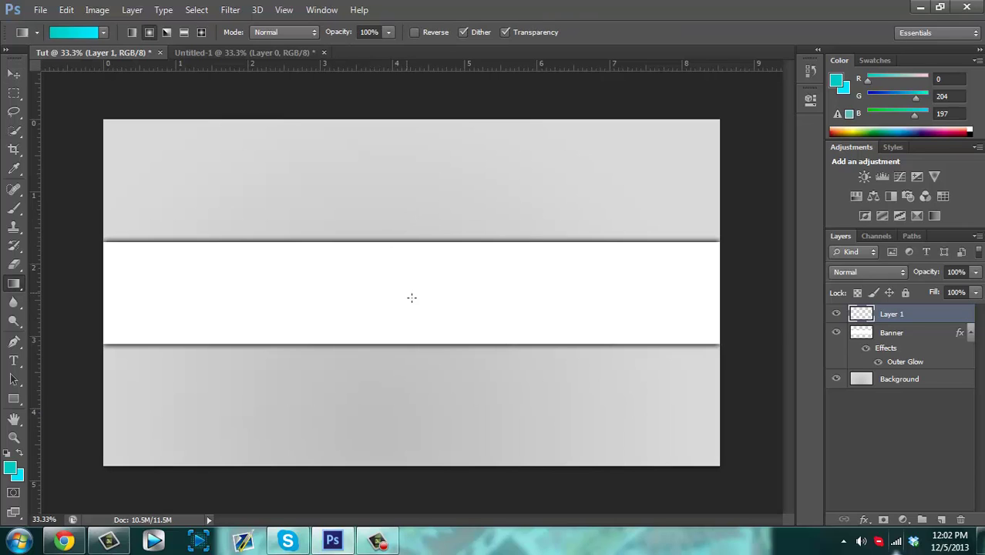
left_click_drag(406, 293, 408, 455)
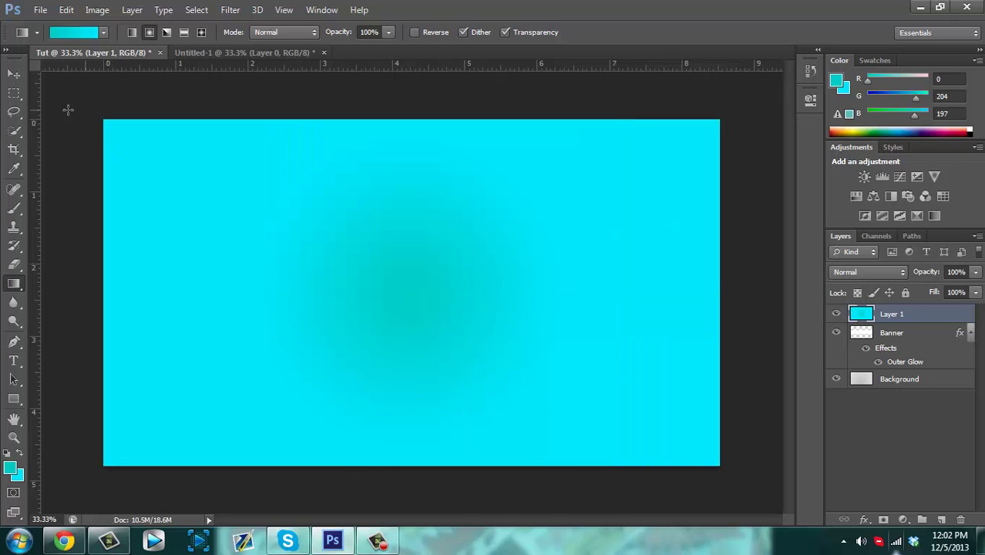
left_click(14, 73)
right_click(931, 322)
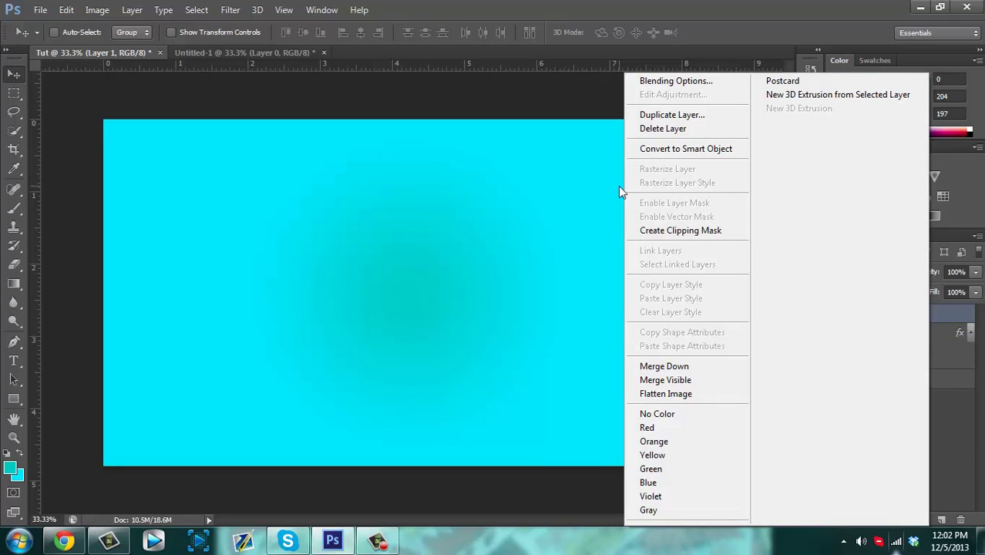
left_click(672, 229)
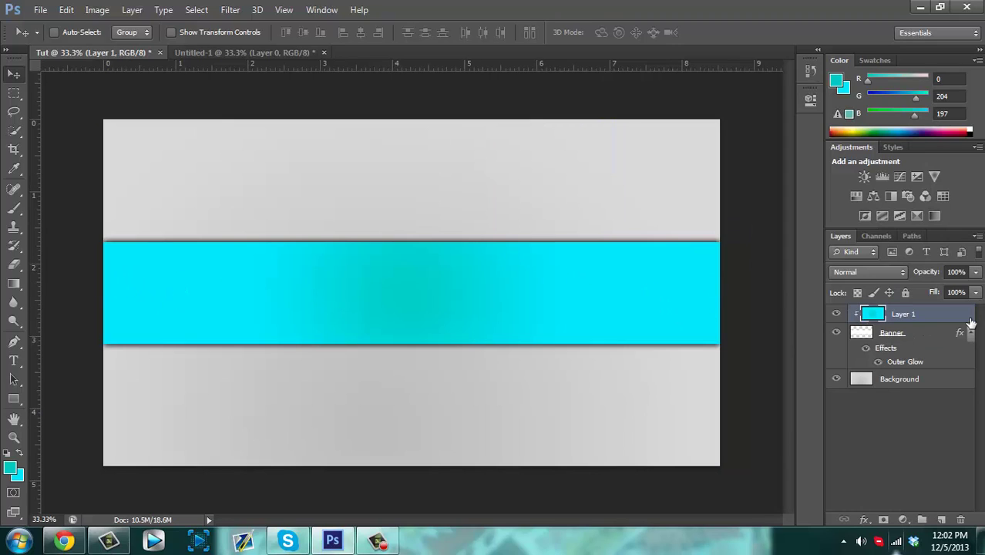
- Lower the opacity of the clipped gradient Layer 1 to 74% and adjust its fill
left_click_drag(978, 275, 958, 294)
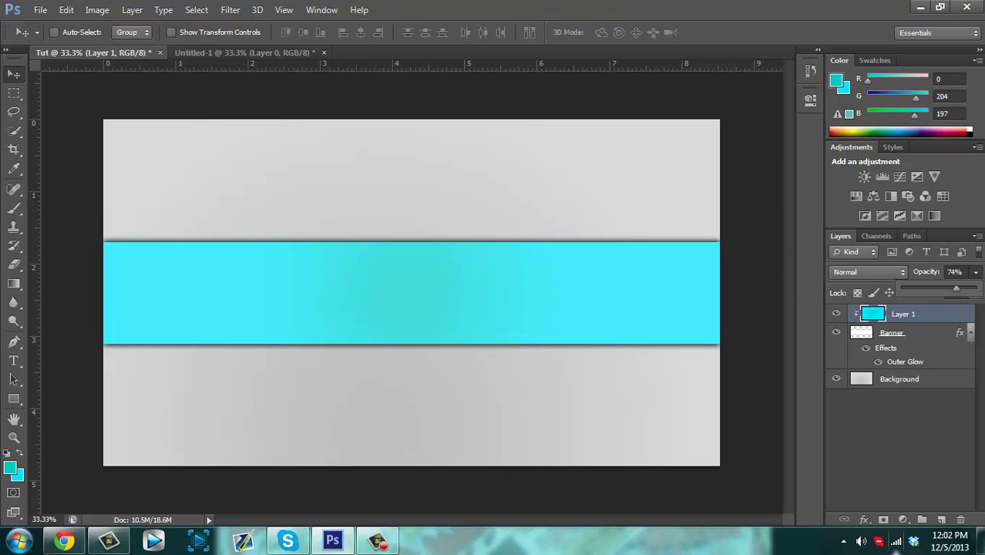
left_click_drag(976, 293, 953, 310)
- Switch to Chrome and run a Google image search for "ground texture" in a new tab
left_click(64, 540)
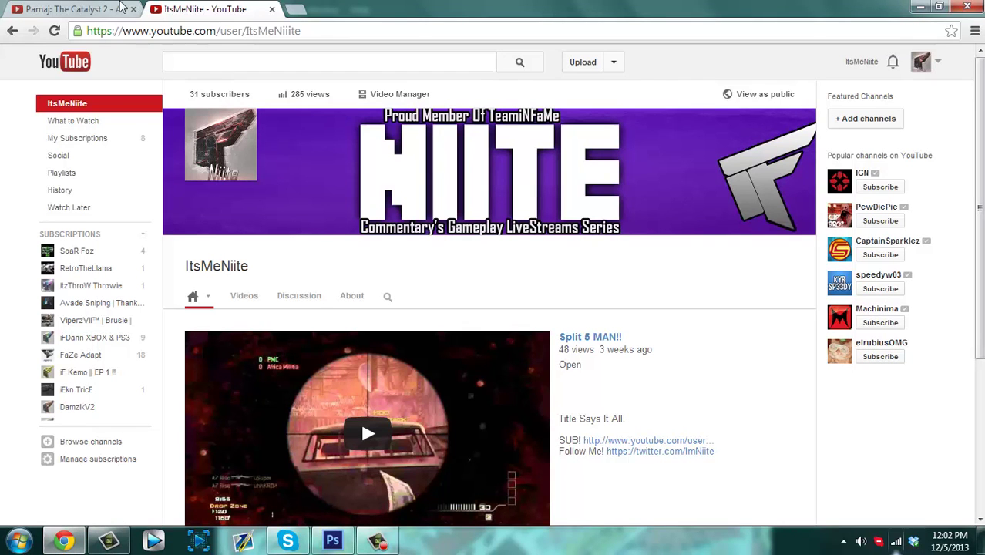
left_click(297, 10)
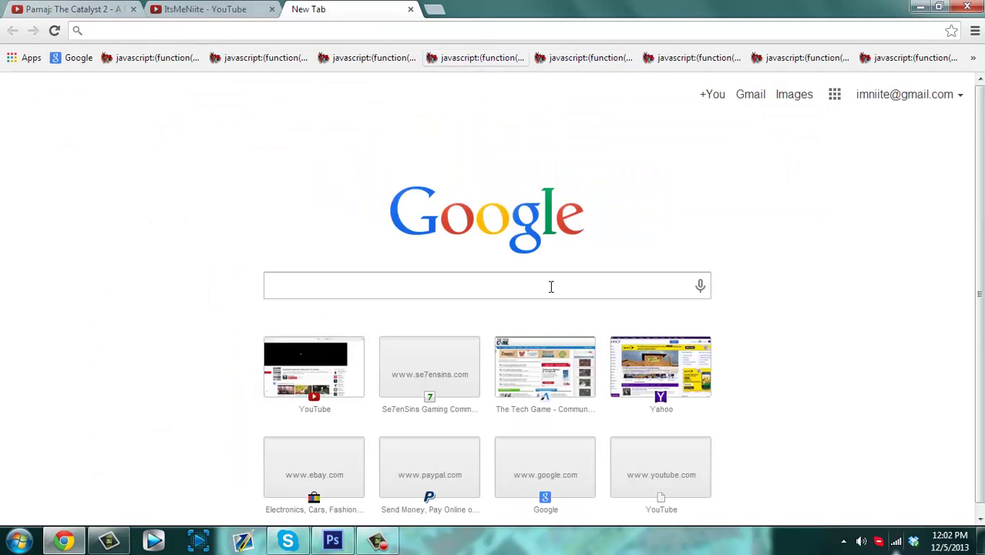
left_click(510, 282)
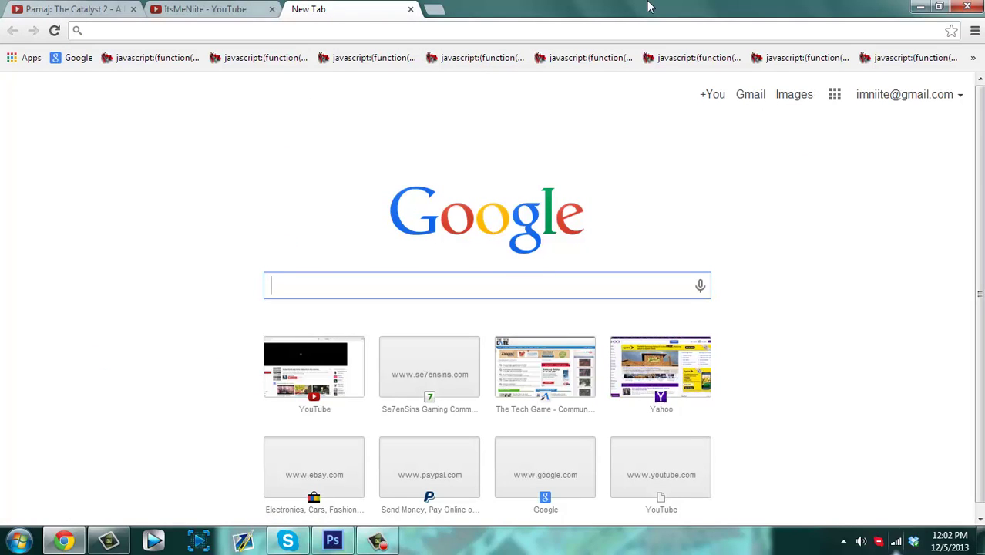
type("ground e")
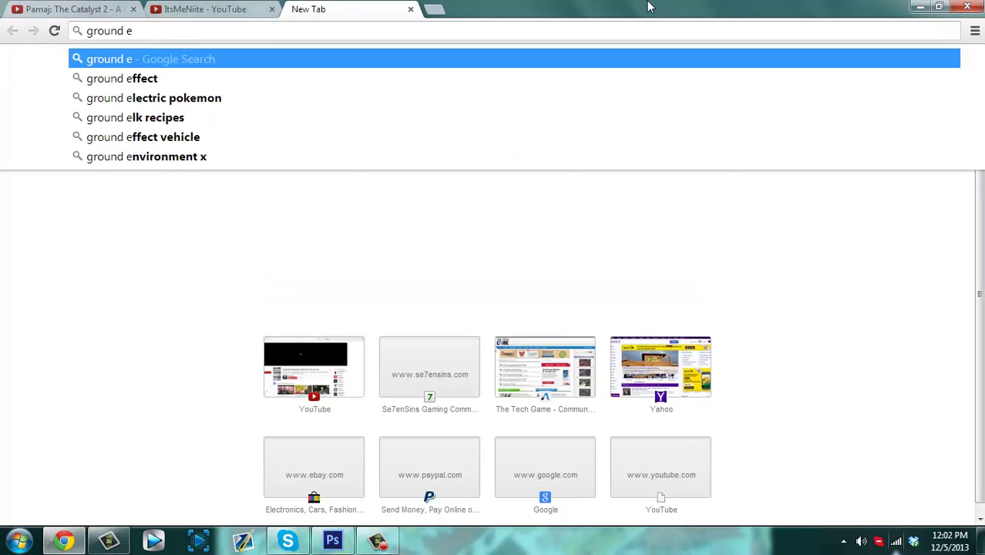
type("xtru")
key("BackSpace")
key("BackSpace")
key("BackSpace")
key("BackSpace")
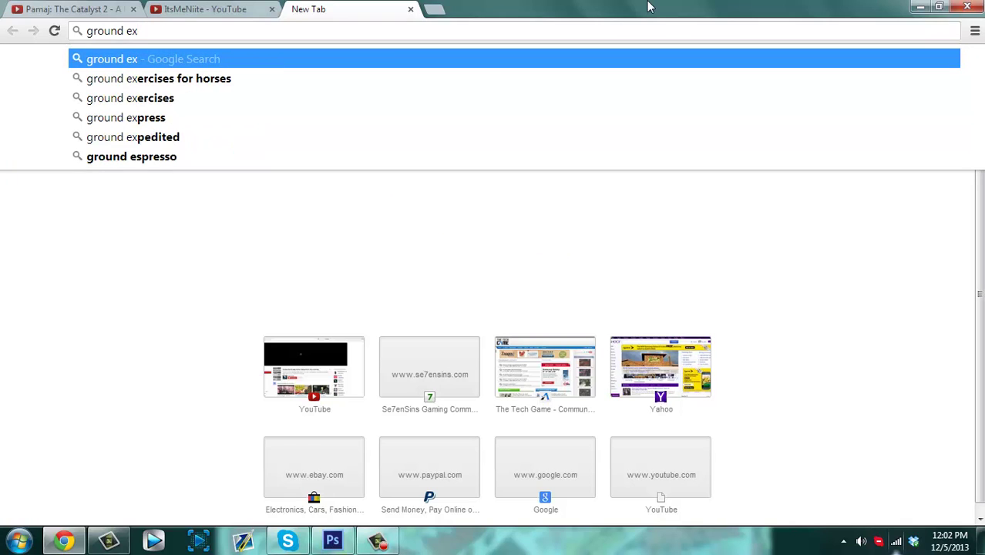
type("t")
key("BackSpace")
key("BackSpace")
type("textur")
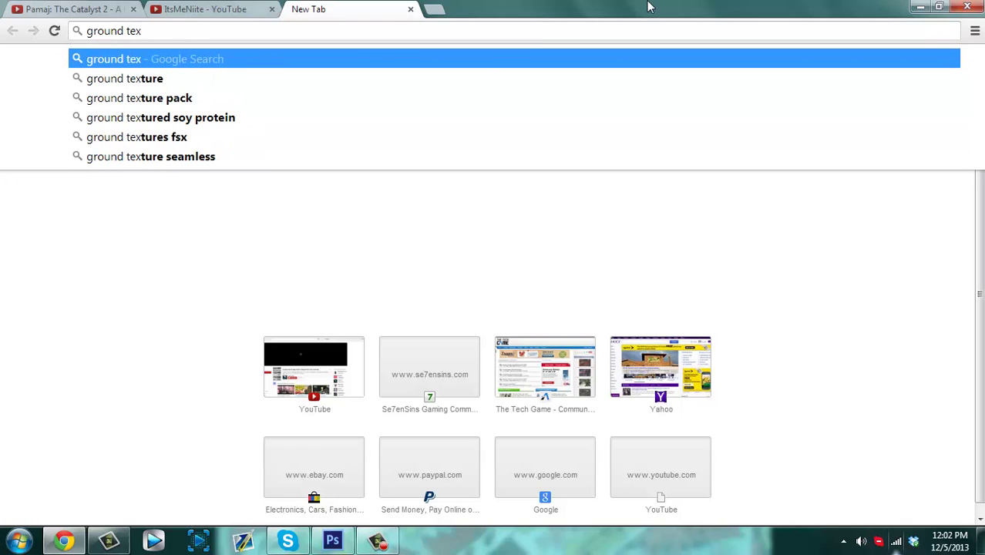
type("e")
key("Return")
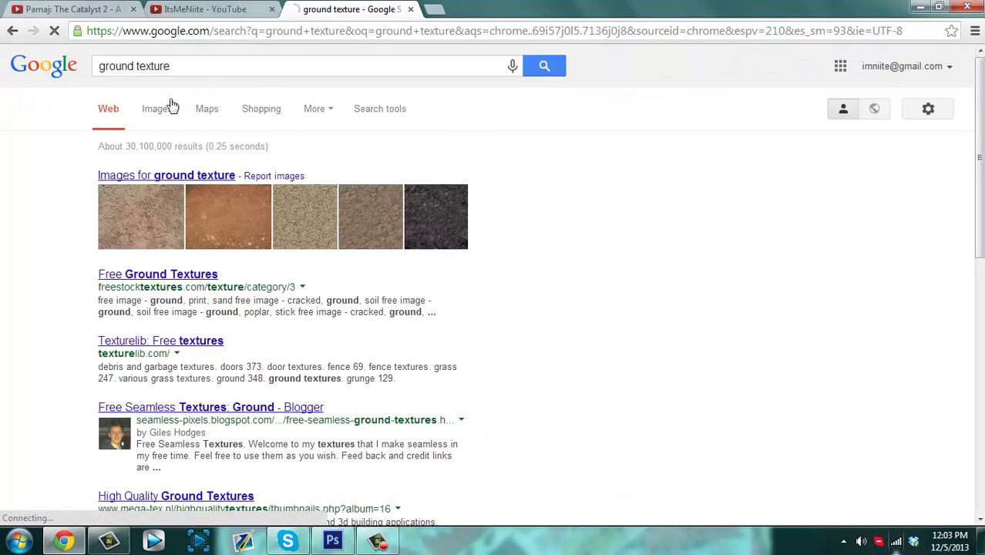
left_click(170, 108)
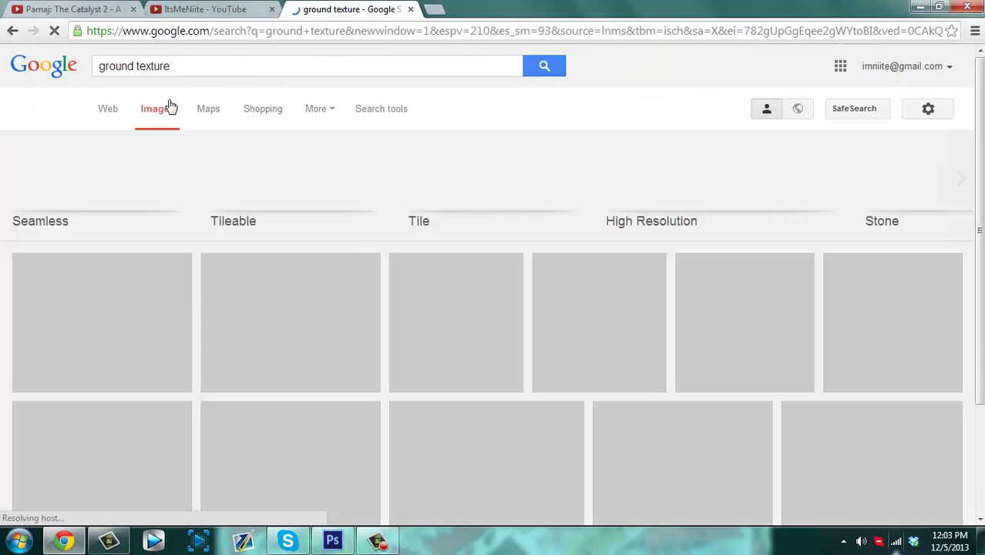
- Find the grey 1003 × 1004 rough-surface texture from nasa.gov among the image results and open its preview
scroll(640, 284, "down", 4)
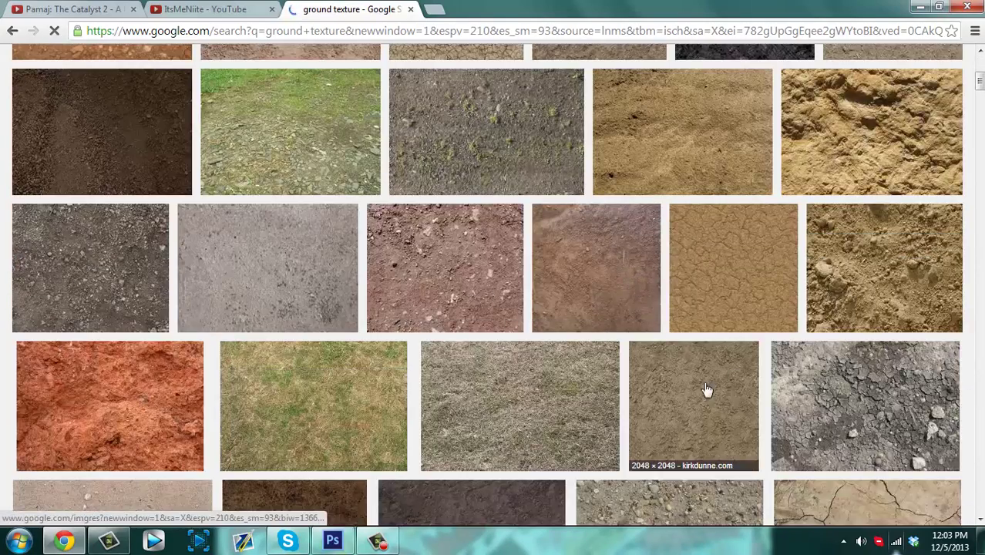
scroll(707, 391, "down", 3)
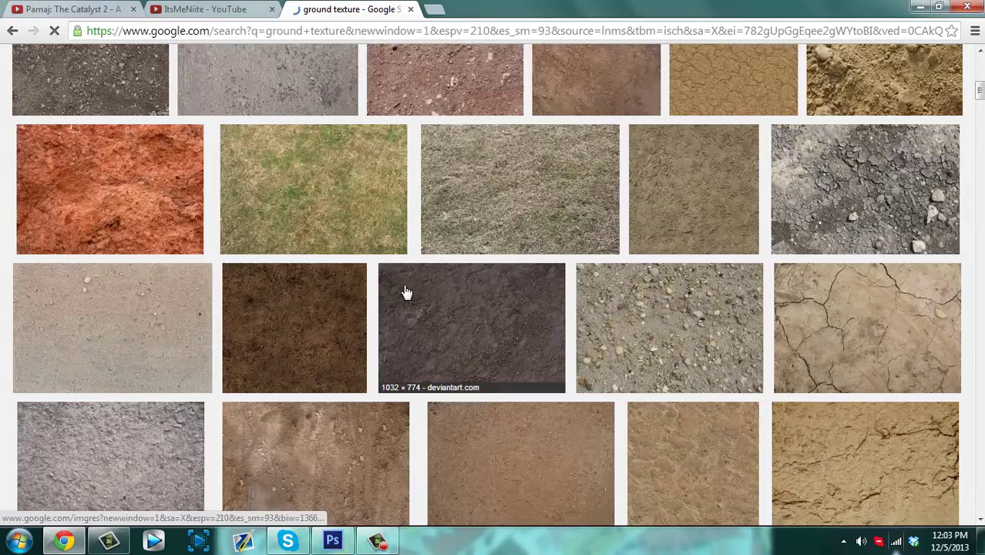
scroll(406, 291, "down", 6)
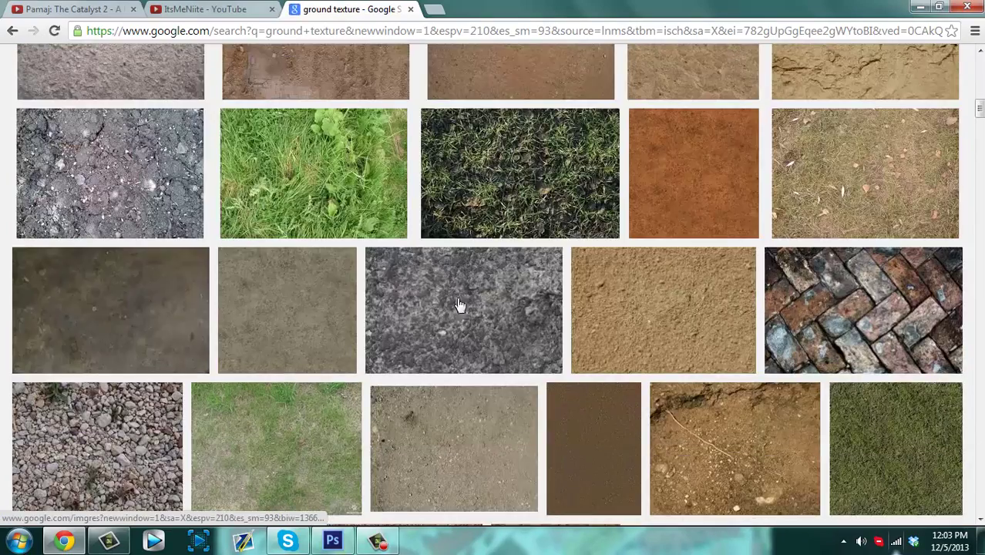
scroll(171, 347, "down", 4)
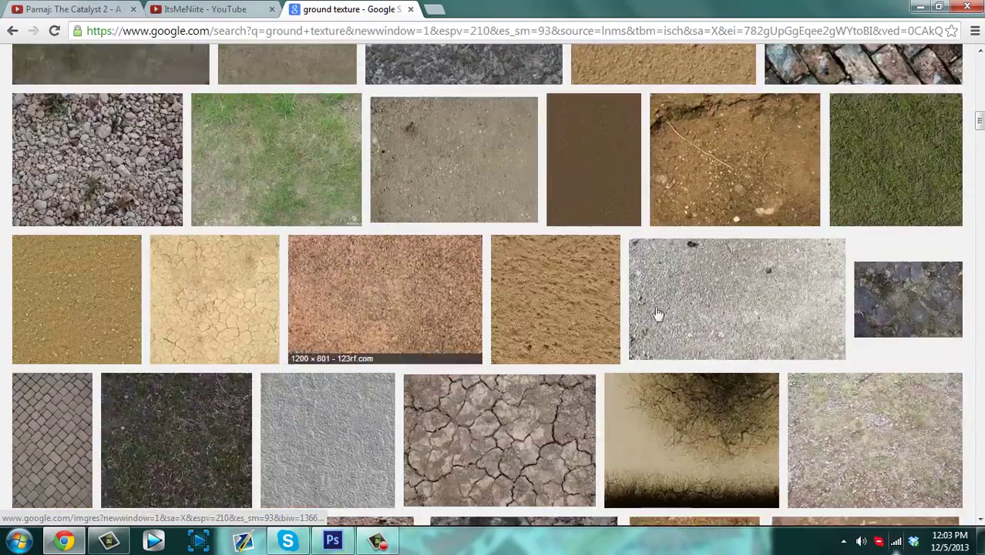
scroll(574, 367, "down", 2)
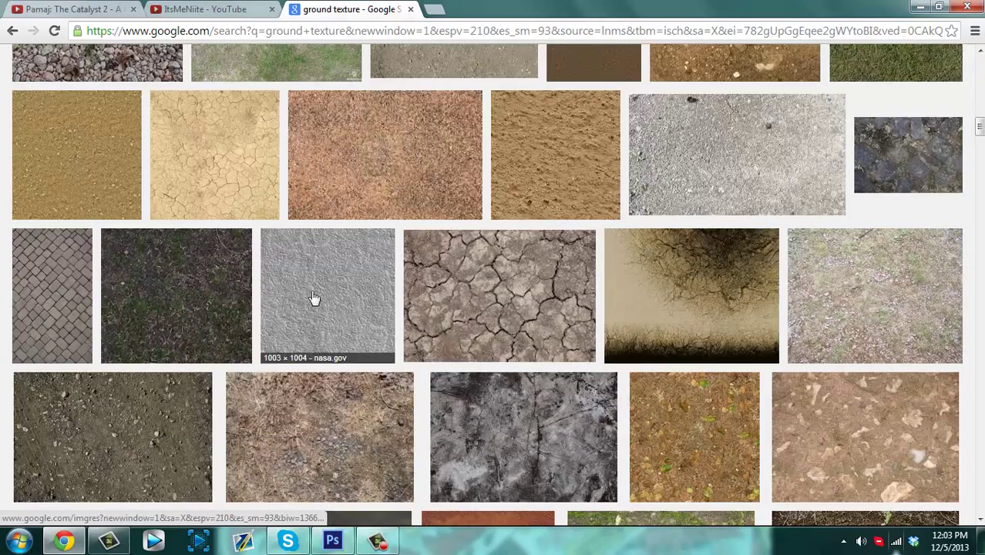
right_click(336, 285)
key("Escape")
left_click(346, 292)
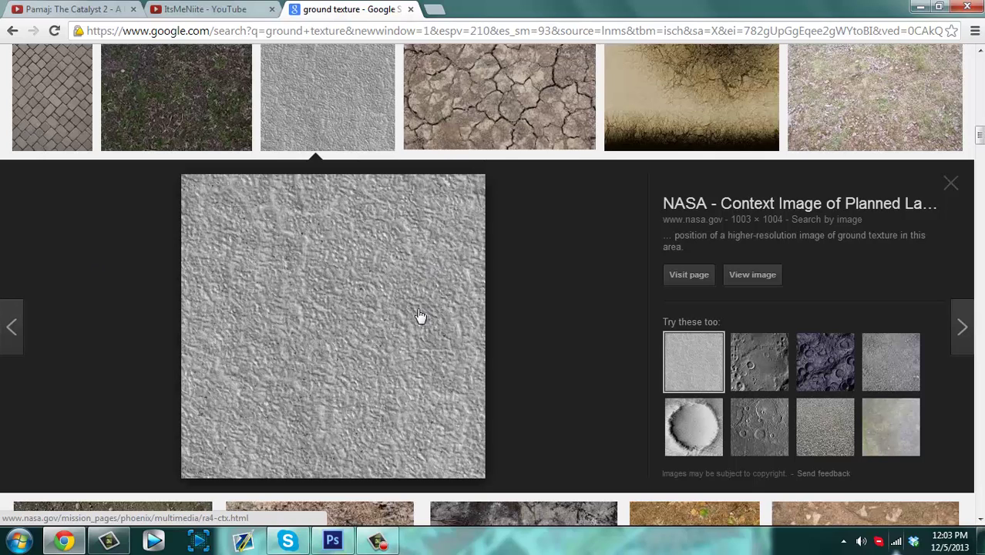
- Copy the grey nasa.gov texture image and paste it into the Tut document in Photoshop
right_click(298, 304)
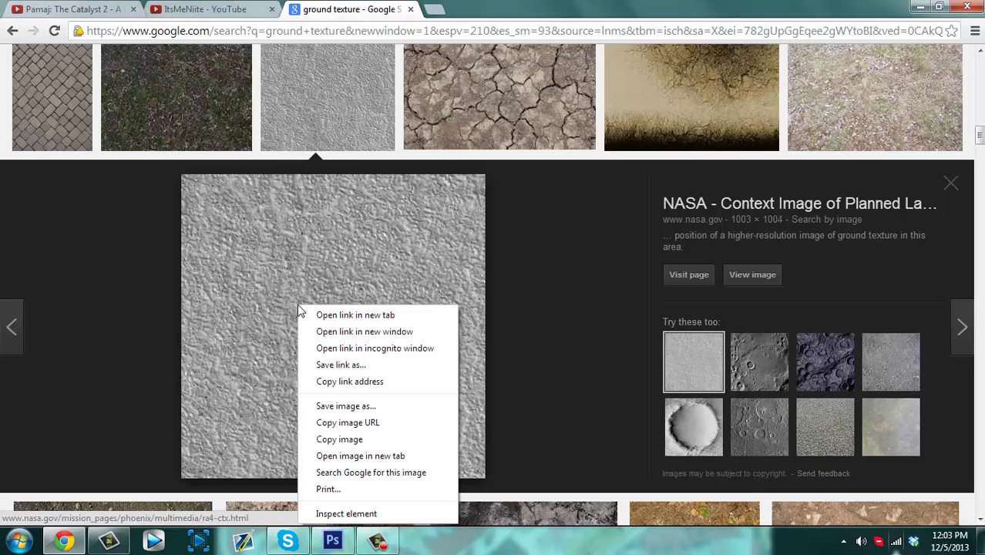
left_click(388, 439)
right_click(360, 383)
left_click(412, 283)
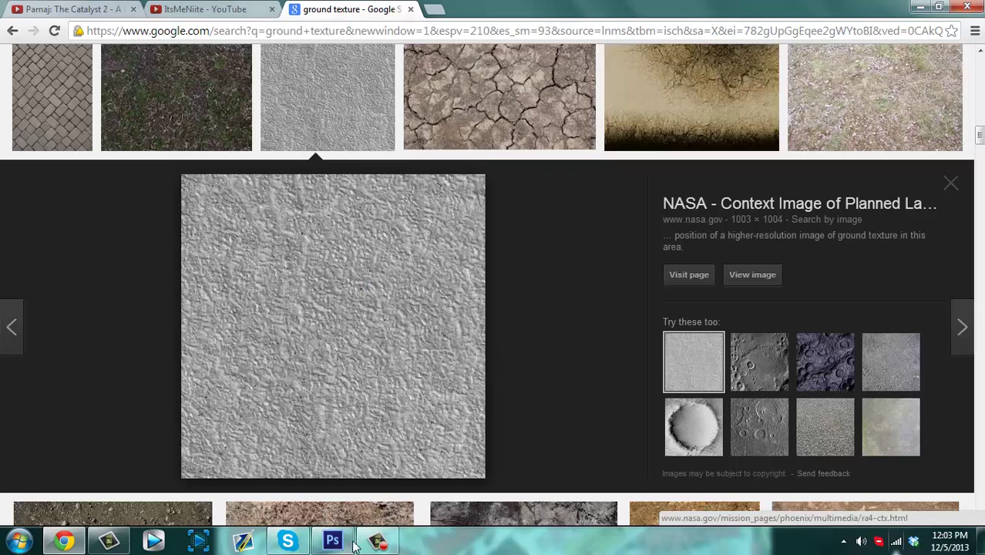
left_click(334, 542)
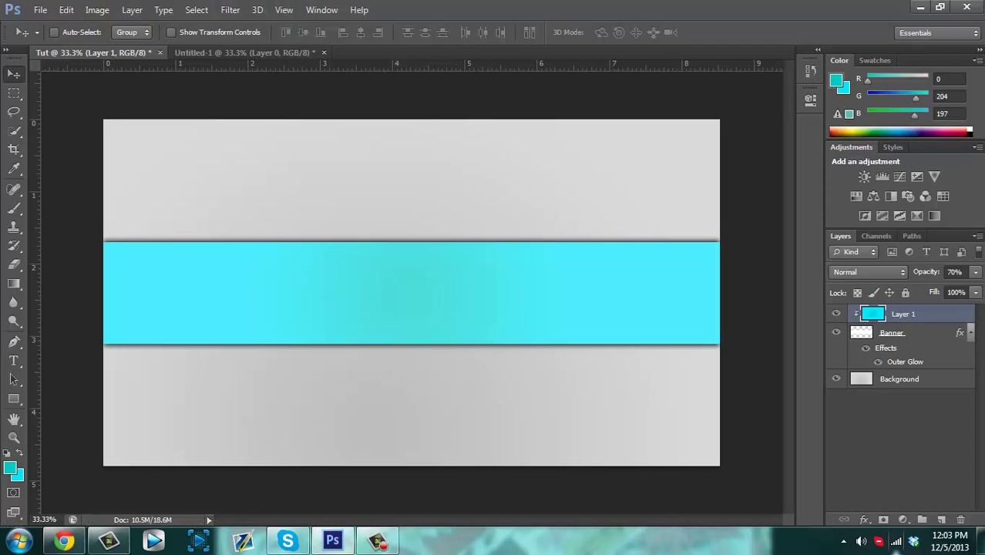
left_click(64, 542)
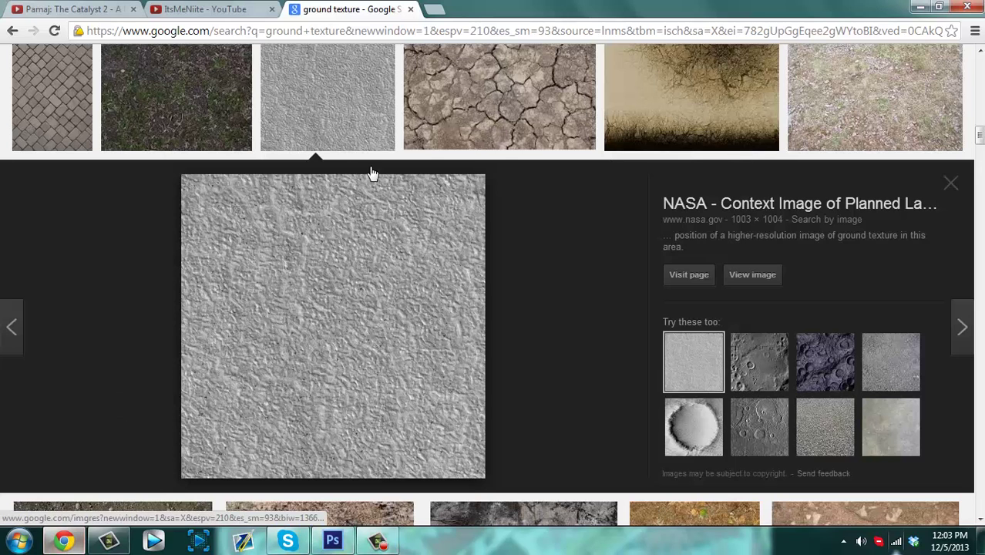
right_click(359, 272)
left_click(428, 408)
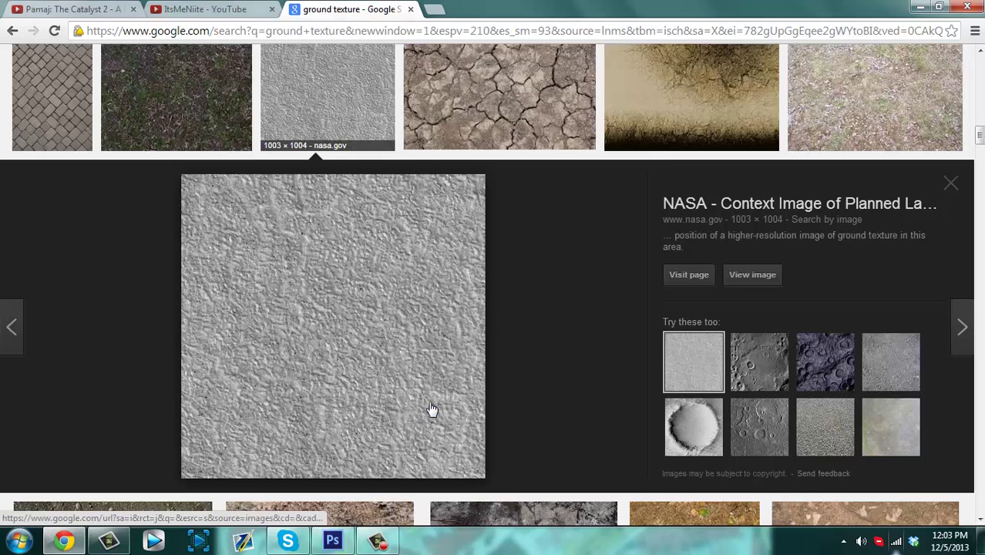
left_click(333, 542)
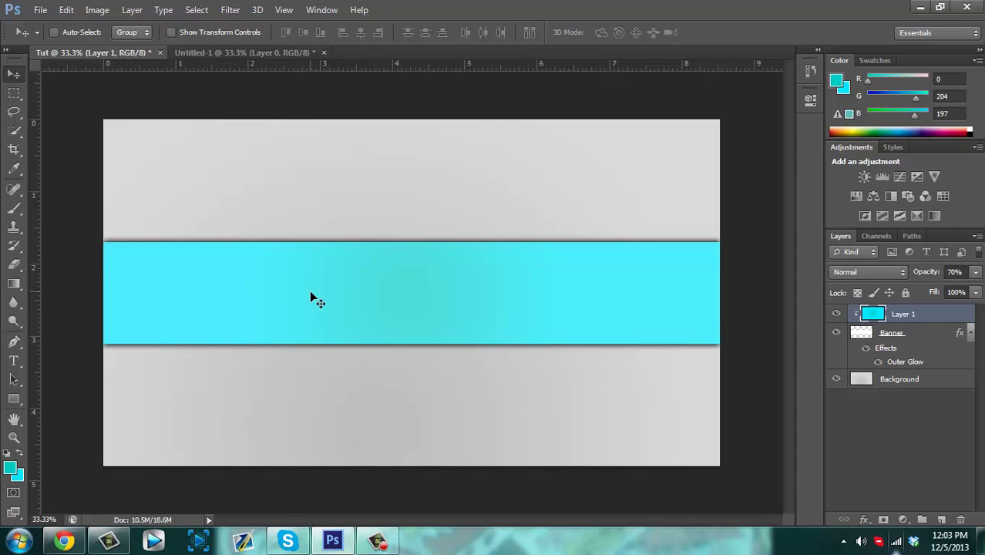
key("ctrl+v")
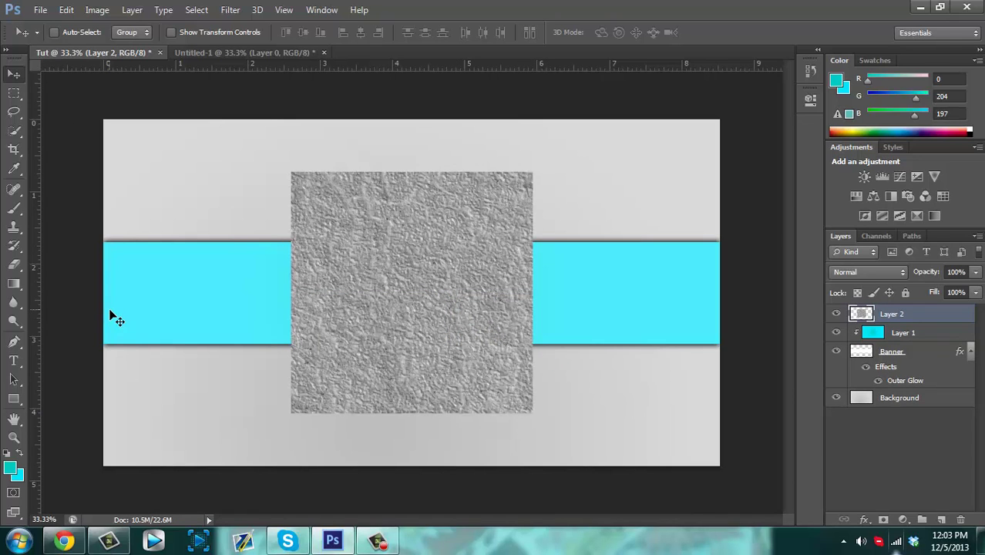
- Start a free transform on the pasted texture and rotate it 90° clockwise
key("ctrl+t")
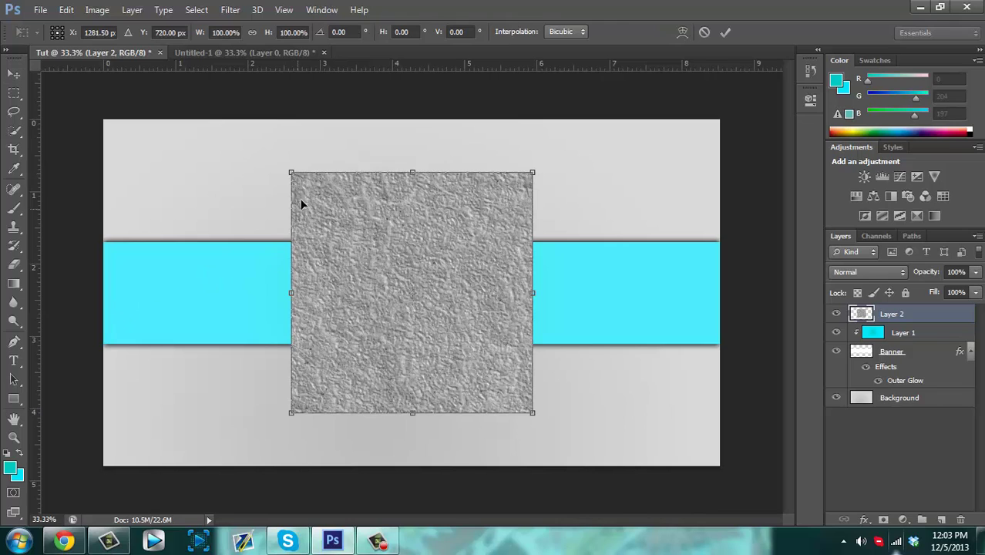
left_click(66, 9)
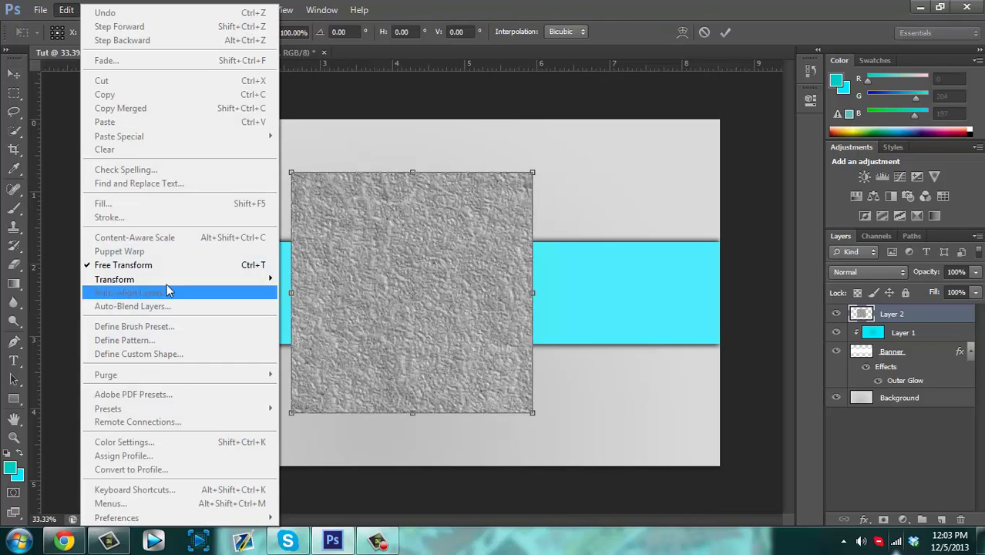
mouse_move(163, 281)
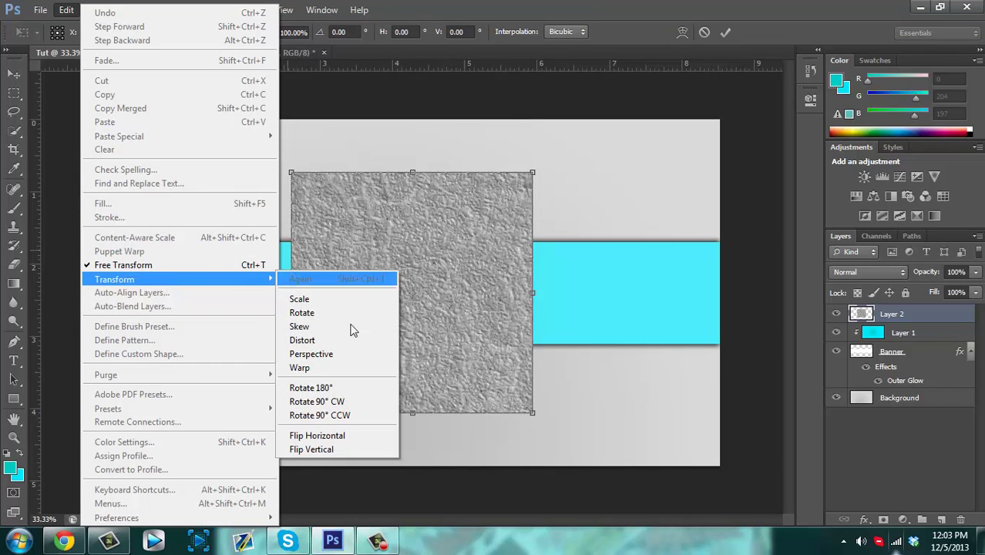
left_click(331, 402)
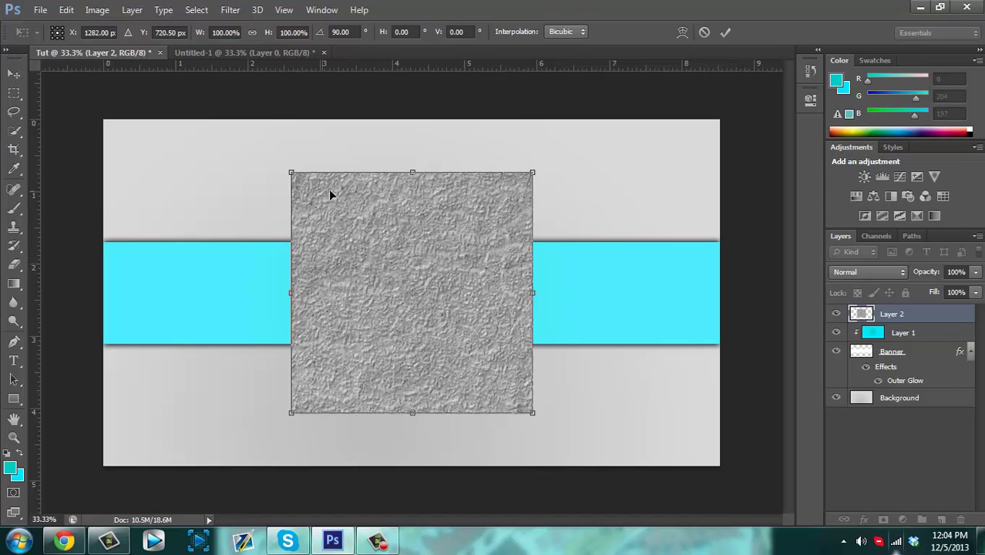
- Squash and stretch the texture to cover exactly the full-width cyan banner strip, and apply the transform
left_click_drag(291, 173, 298, 243)
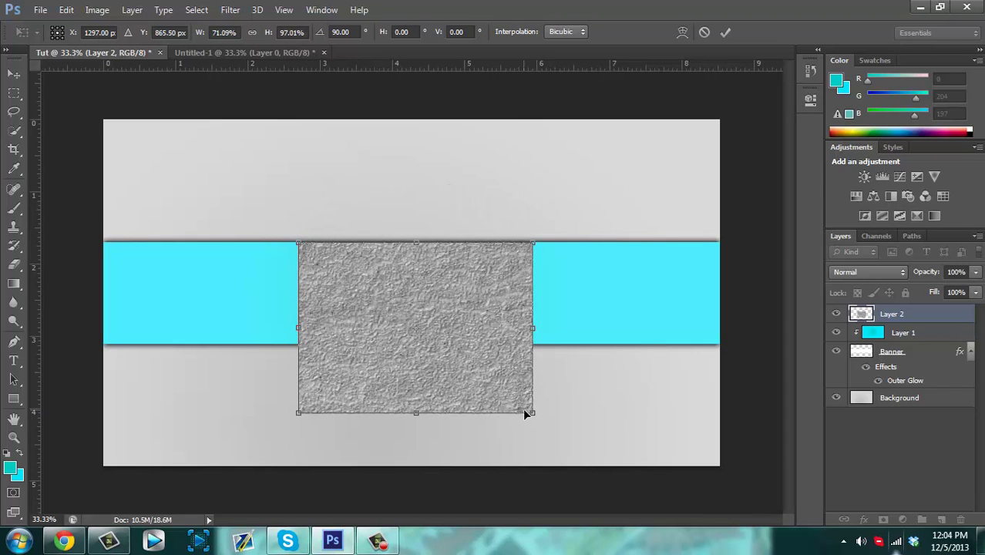
left_click_drag(532, 412, 529, 344)
left_click_drag(551, 298, 723, 296)
left_click_drag(188, 296, 105, 302)
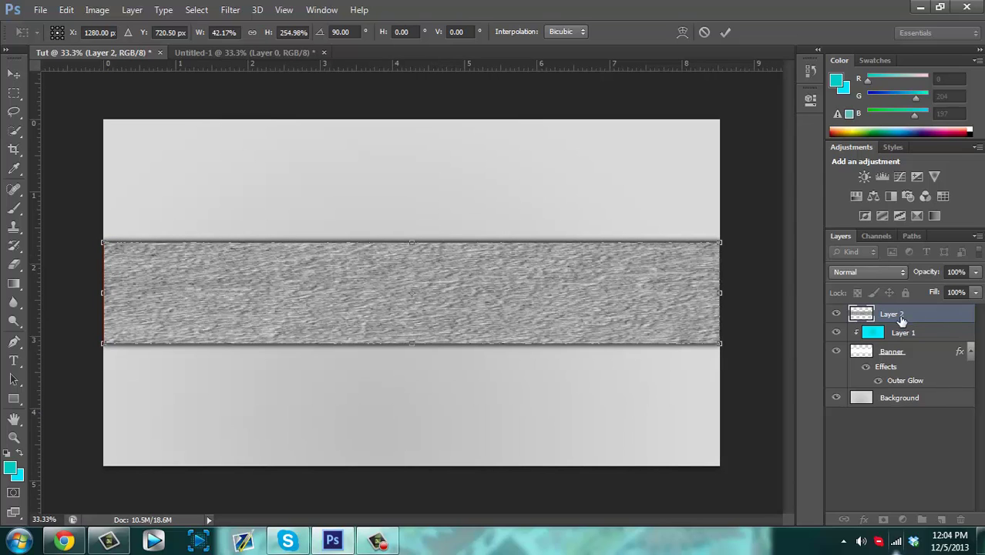
left_click(724, 32)
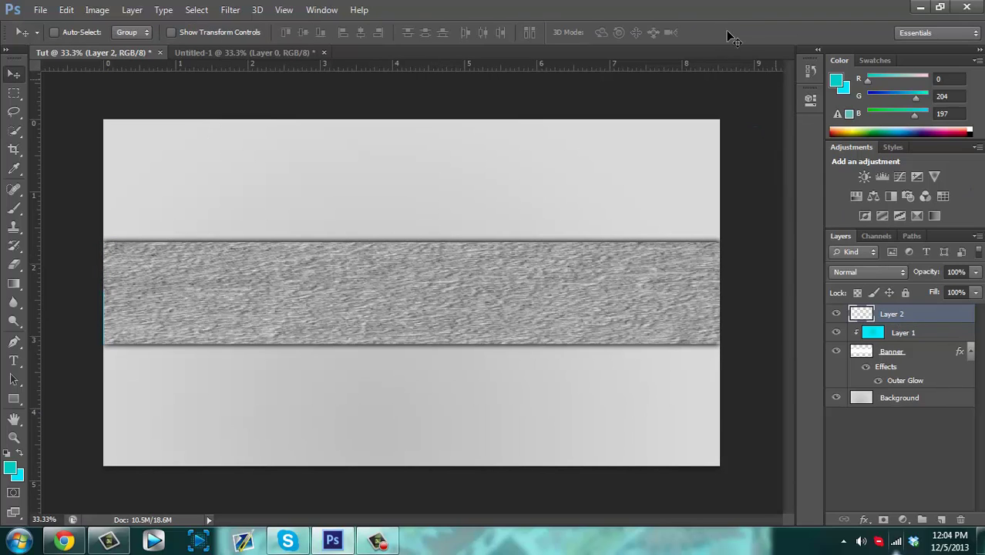
- Lower the opacity of texture Layer 2 to 23% and deselect all layers
right_click(907, 318)
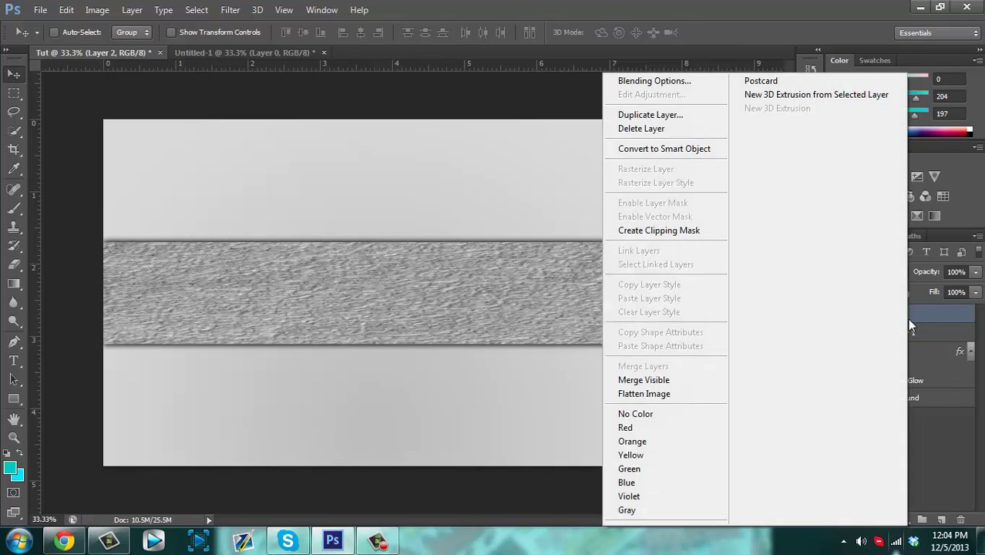
key("Escape")
left_click(975, 271)
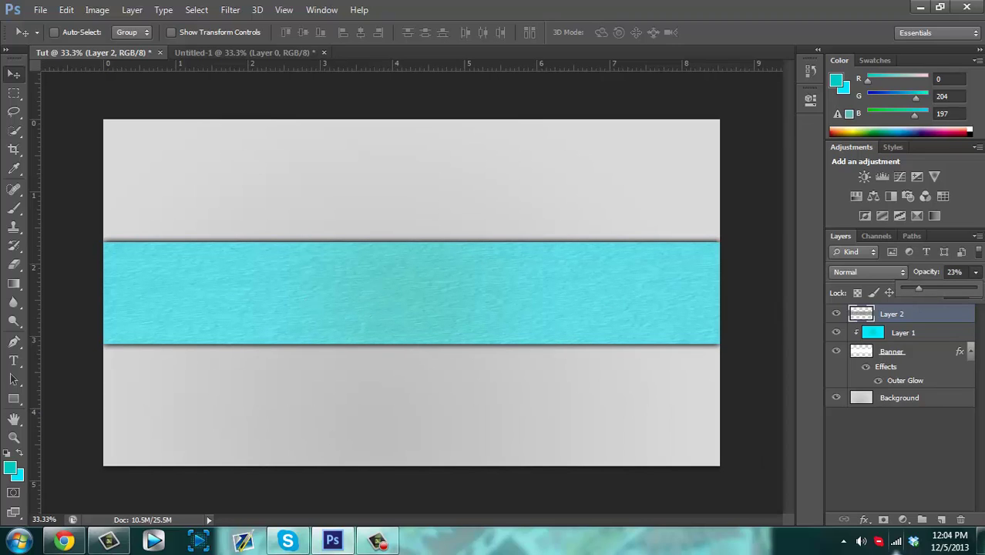
left_click(854, 467)
left_click(863, 468)
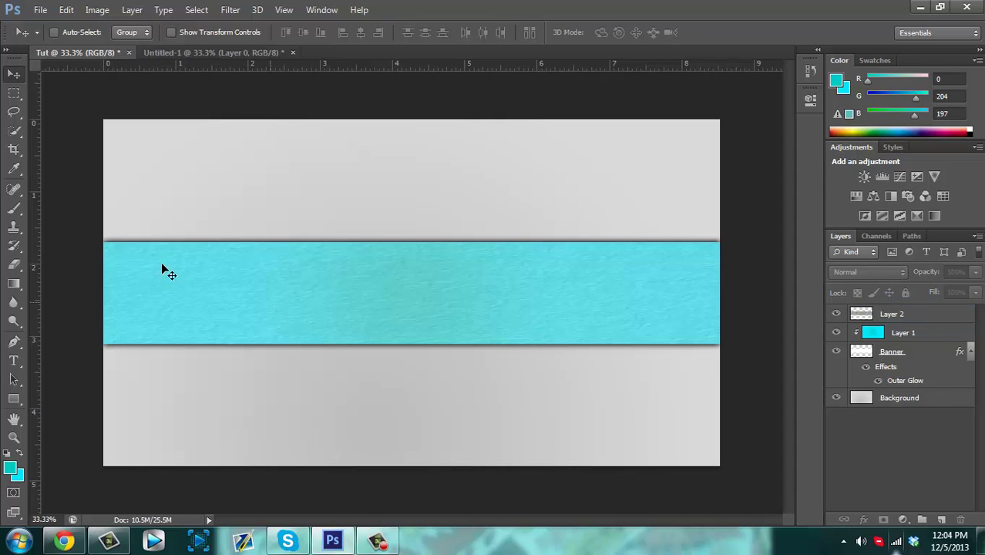
- View the existing banner on the YouTube channel page in Chrome, and return to the Tut document in Photoshop
left_click(65, 541)
left_click(204, 11)
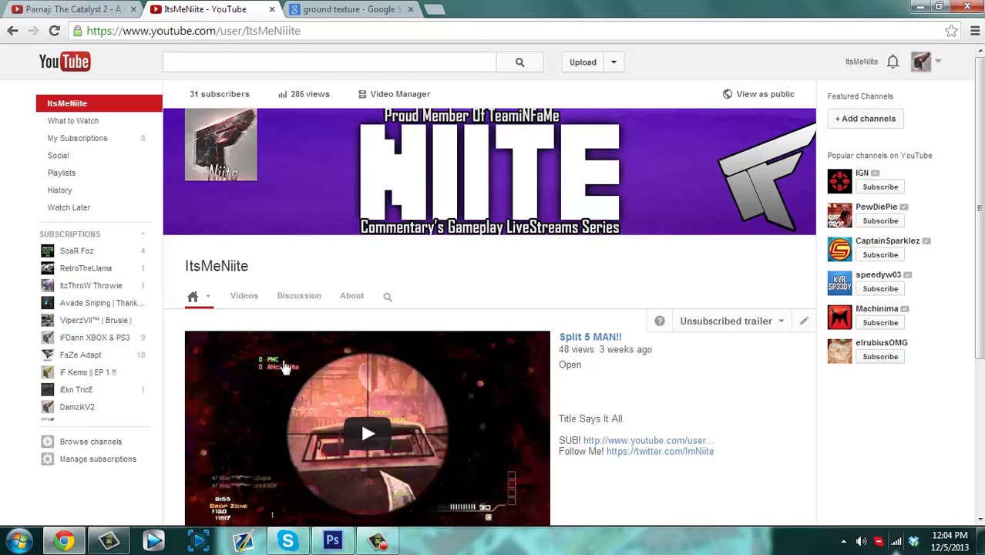
left_click(332, 541)
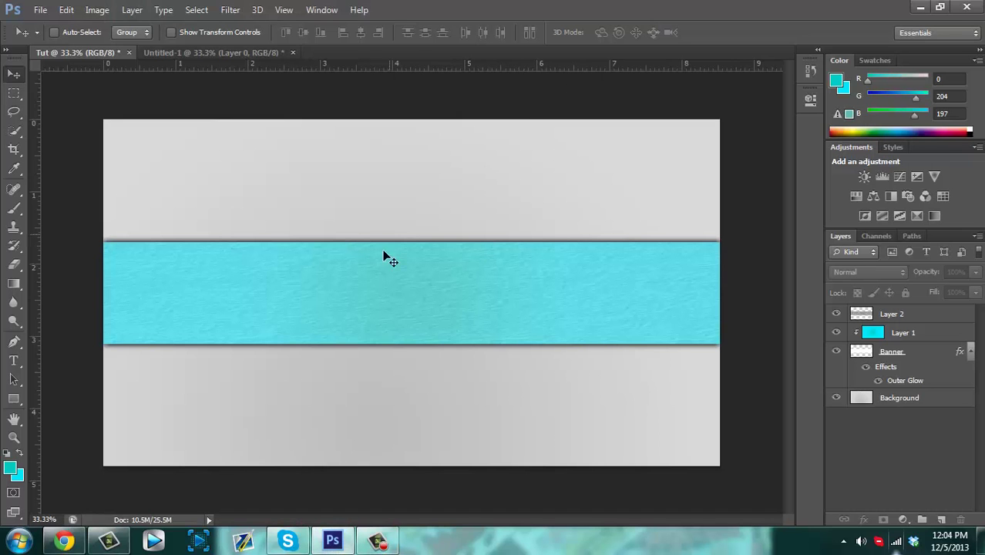
left_click(919, 7)
left_click(919, 7)
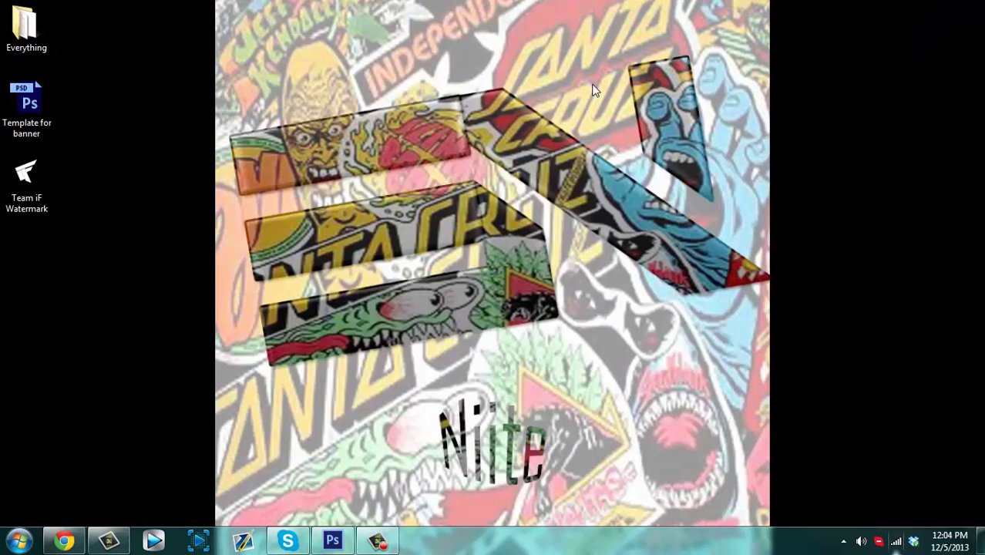
left_click(332, 540)
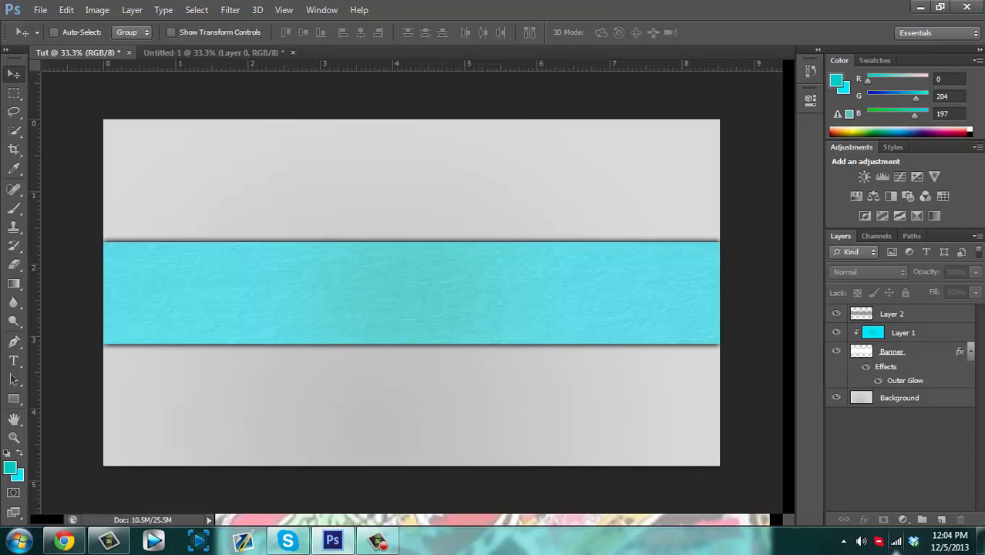
left_click(35, 10)
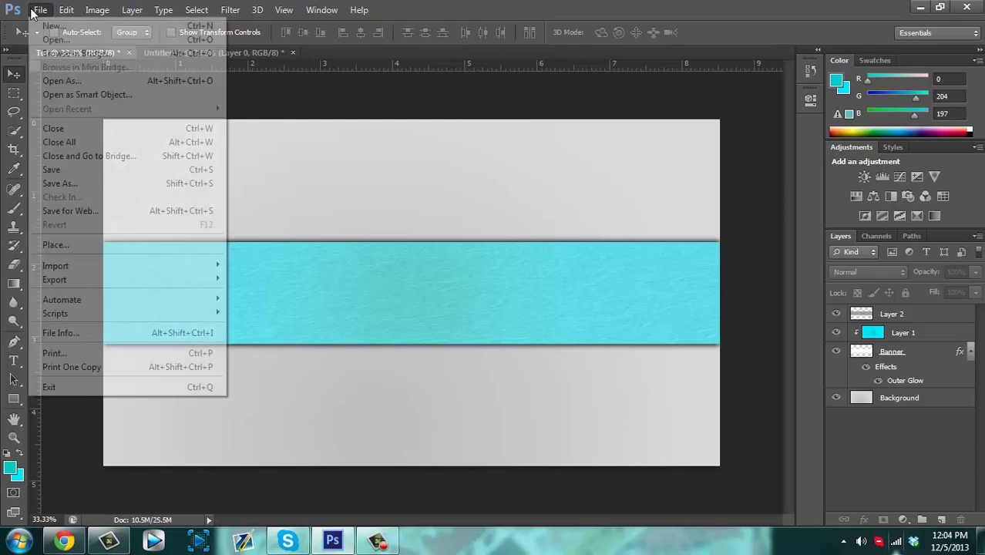
key("Escape")
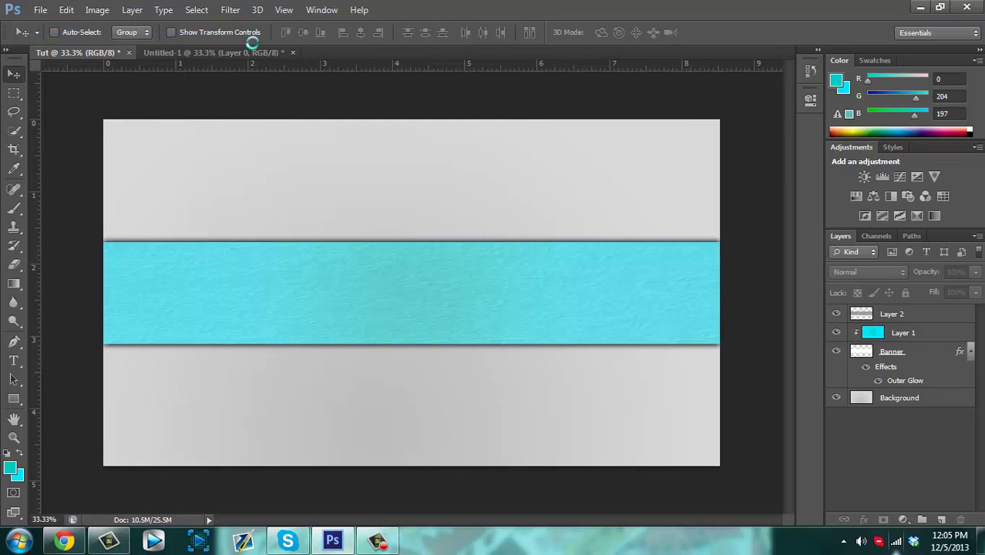
key("ctrl+o")
left_click(350, 173)
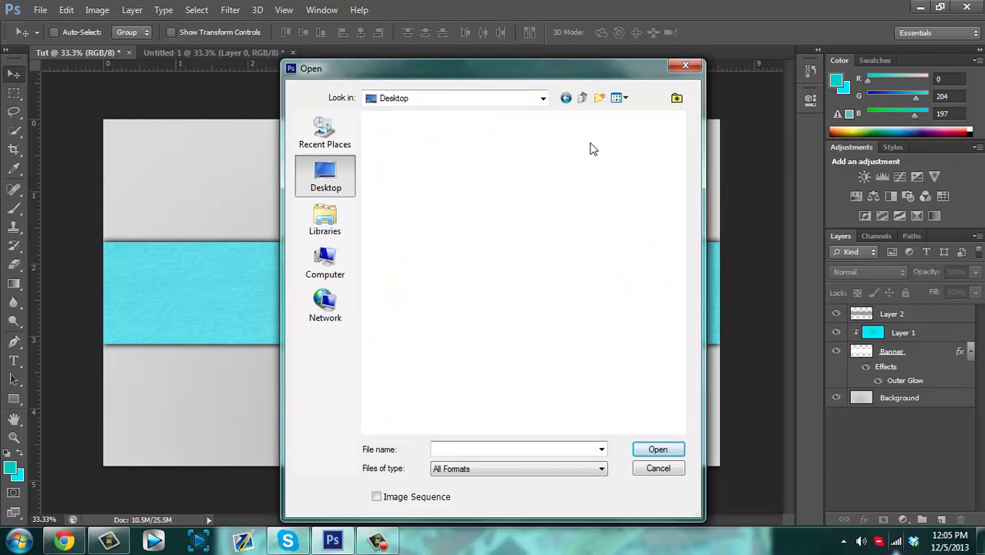
double_click(583, 247)
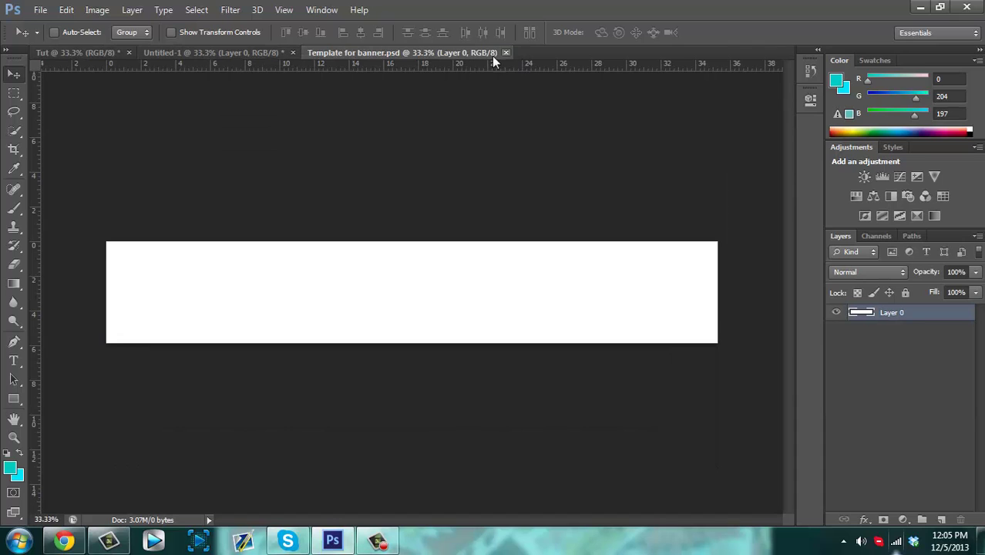
left_click(504, 52)
- Open Team iF Watermark.png, copy its white logo into the Tut document, and position it near the right end of the cyan strip
left_click(40, 10)
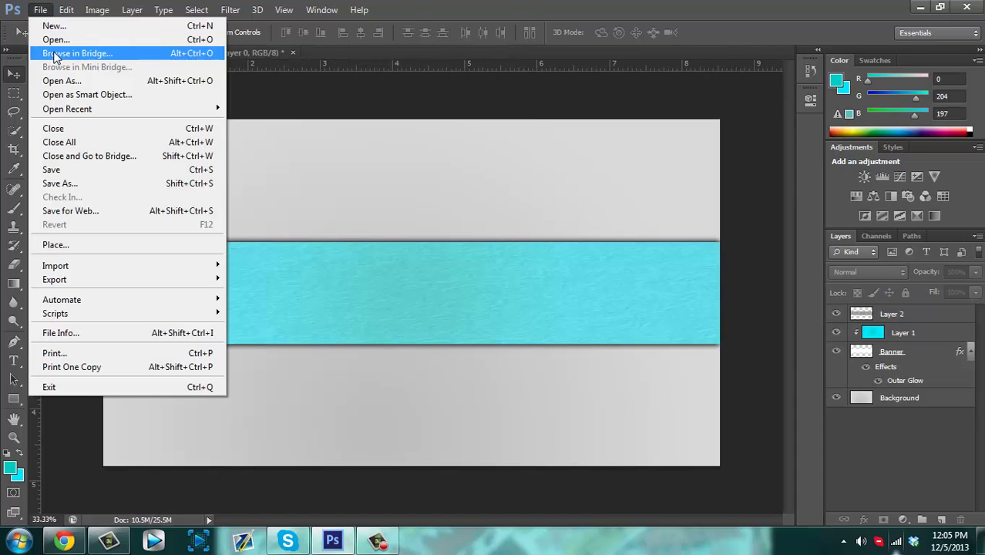
left_click(55, 38)
double_click(420, 243)
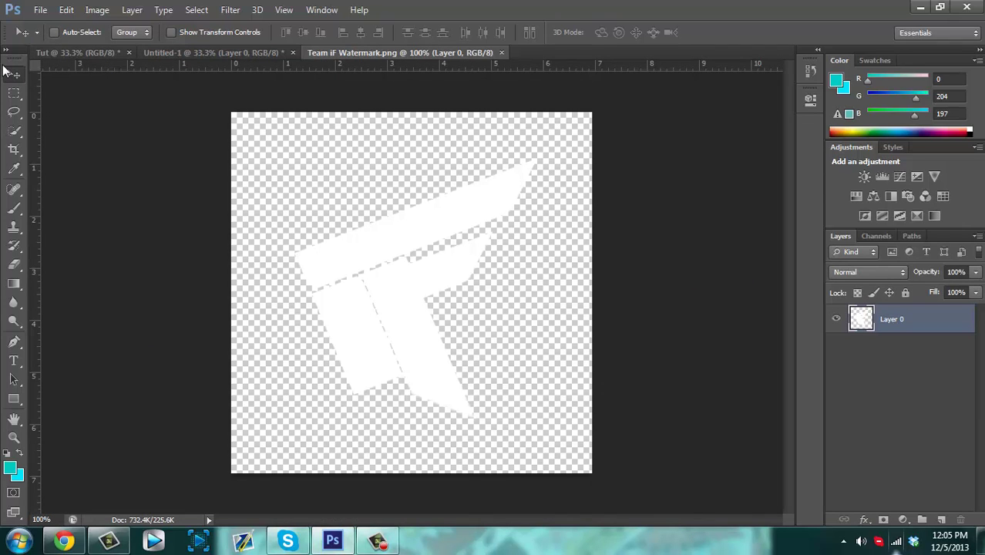
left_click(11, 74)
left_click_drag(305, 117, 477, 296)
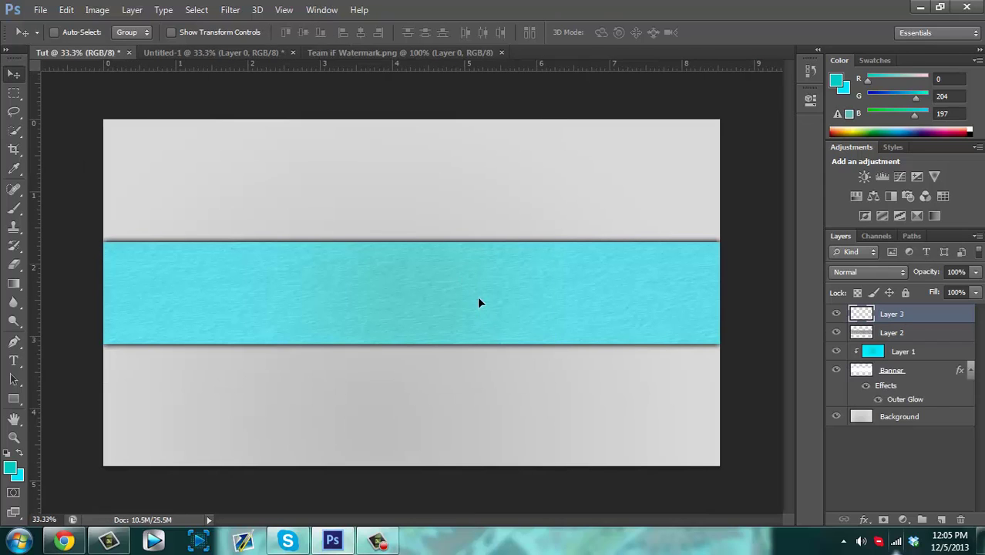
left_click_drag(580, 311, 627, 283)
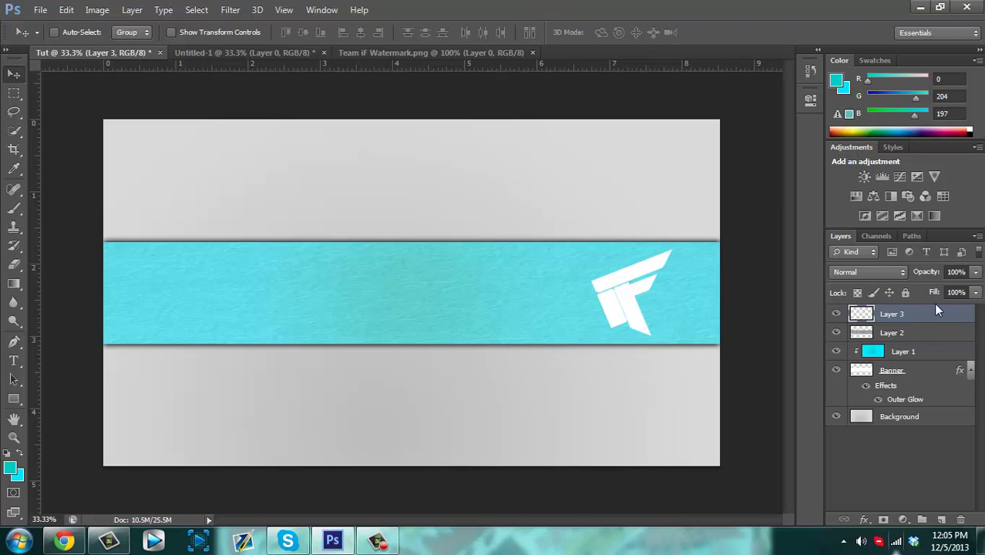
- Add an Outer Glow to the logo's Layer 3 with Normal blend mode and the grey colour #848480
double_click(932, 324)
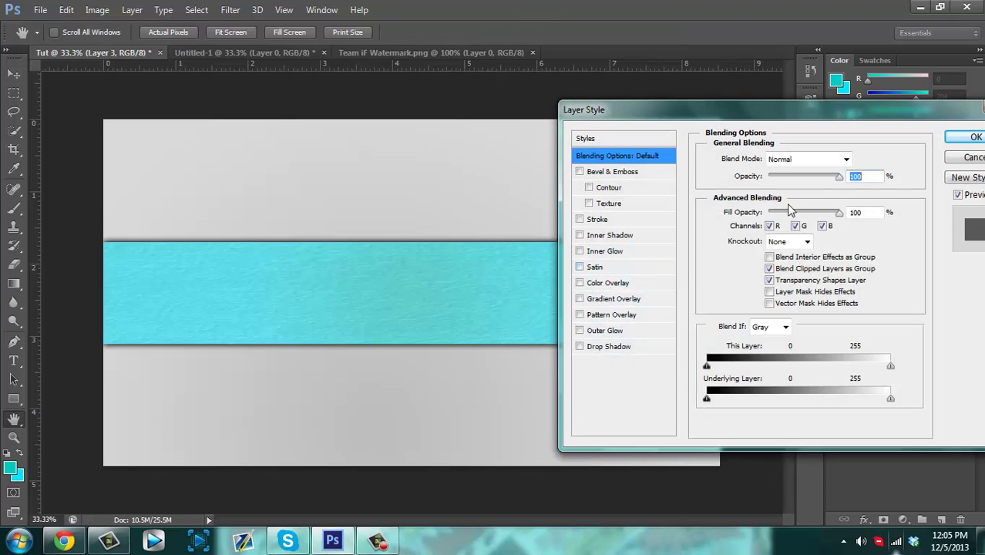
left_click(611, 331)
left_click(833, 159)
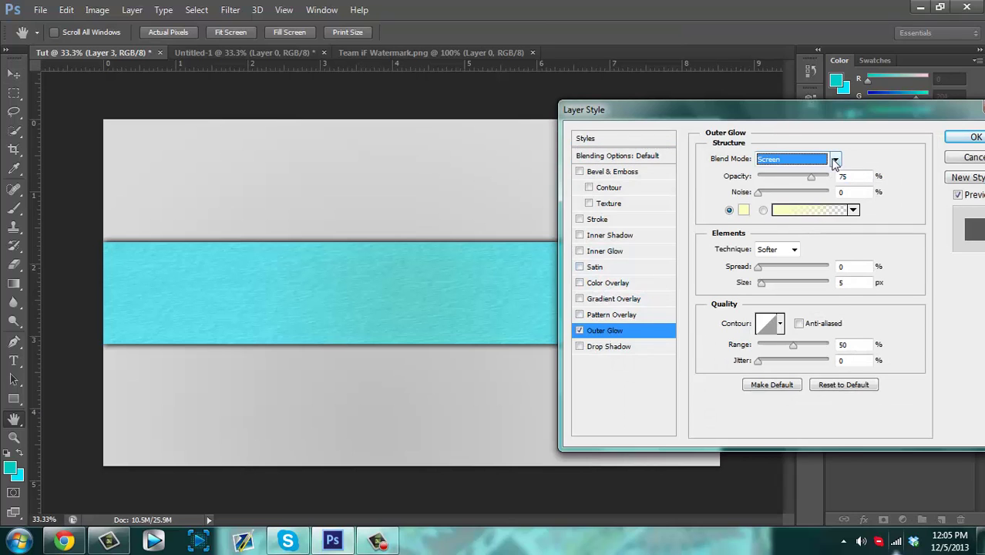
left_click(770, 174)
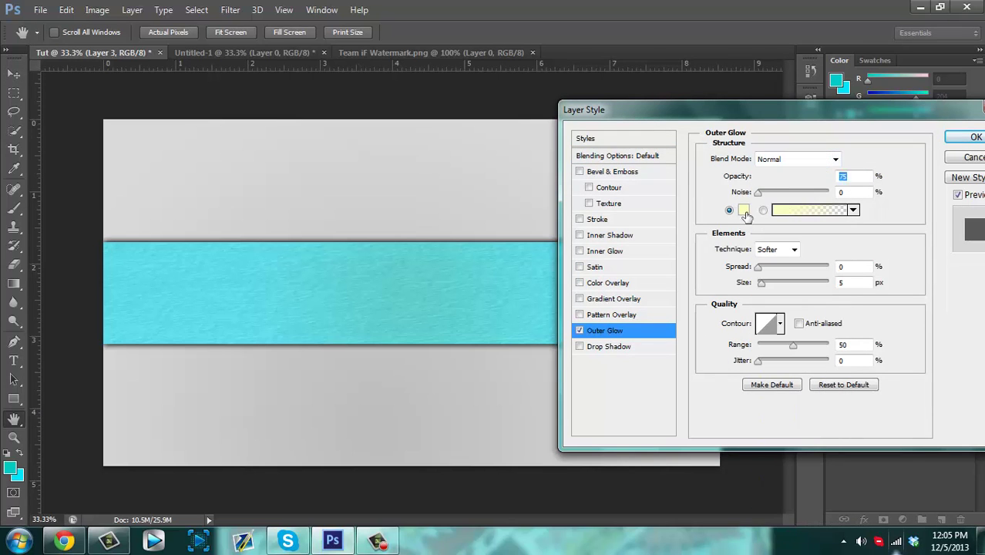
left_click(743, 210)
left_click(308, 218)
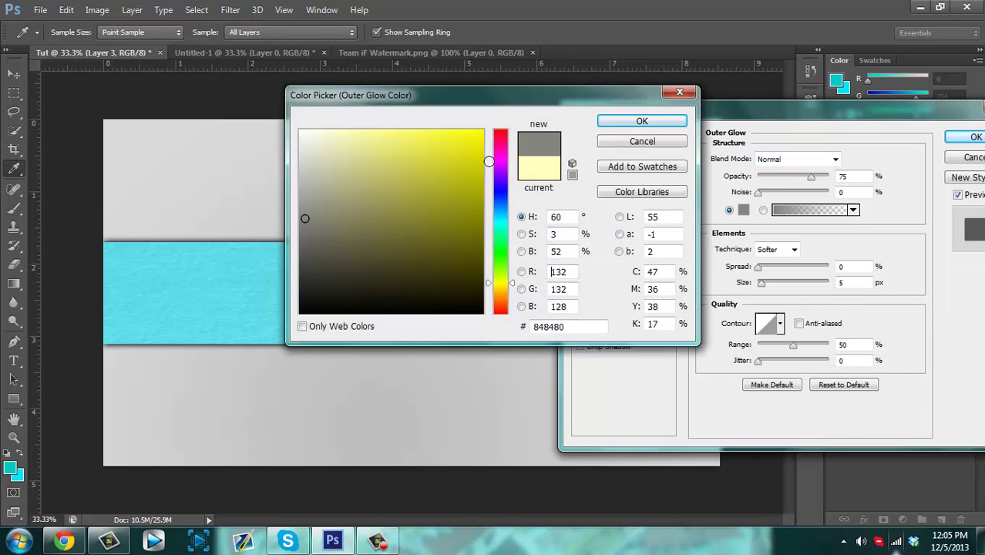
left_click(605, 125)
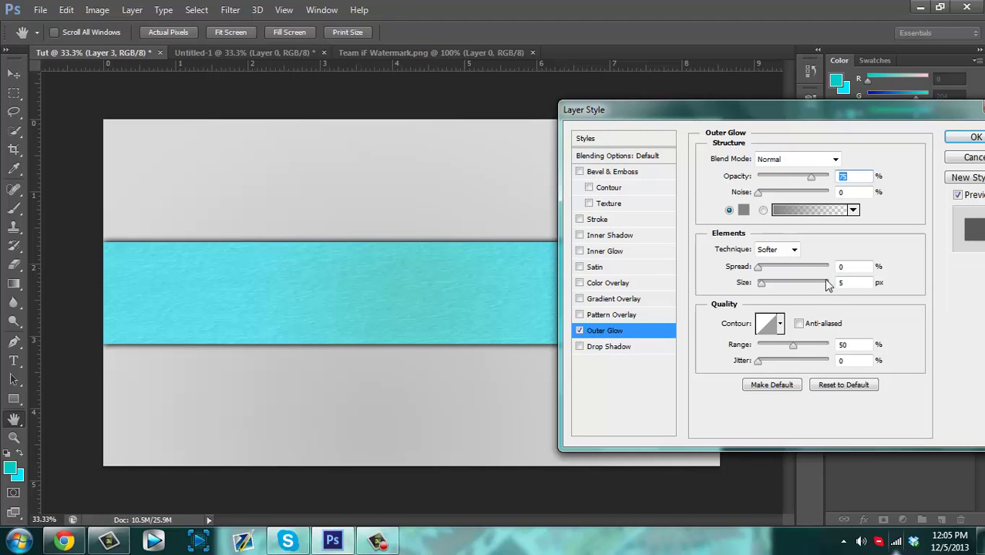
- Set the logo's outer glow size to 25 px, darken its colour to #383836, and apply the layer style
left_click(853, 283)
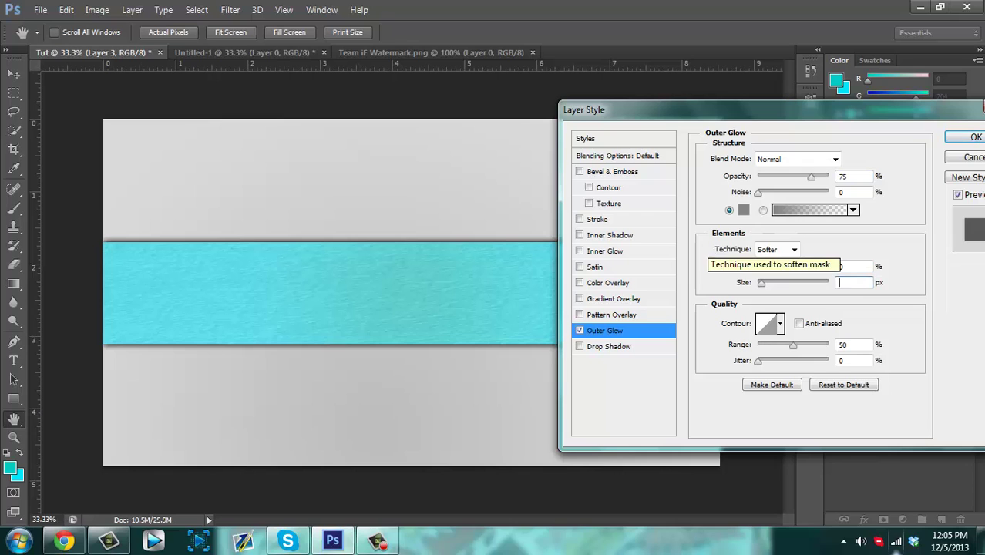
type("25")
left_click_drag(870, 118, 319, 132)
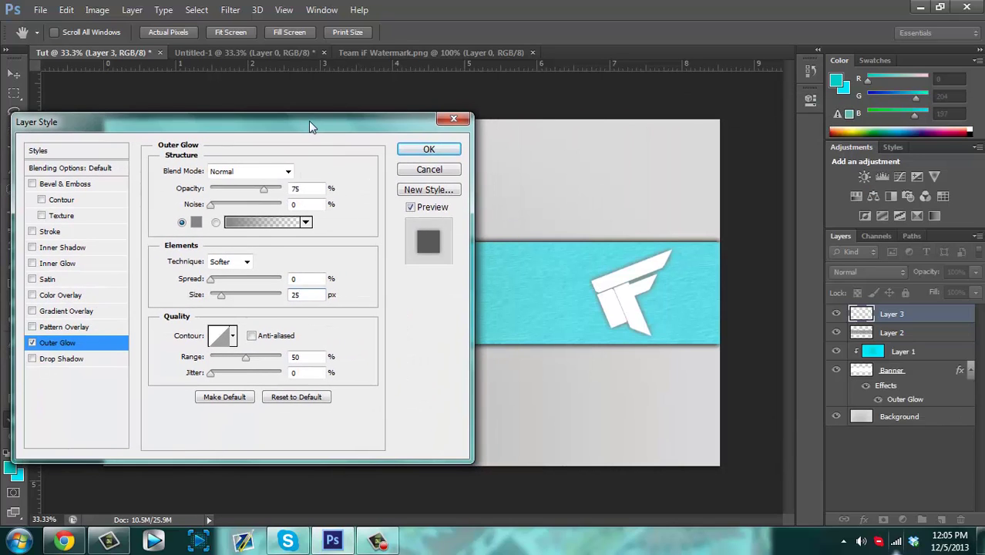
left_click(197, 222)
left_click(307, 275)
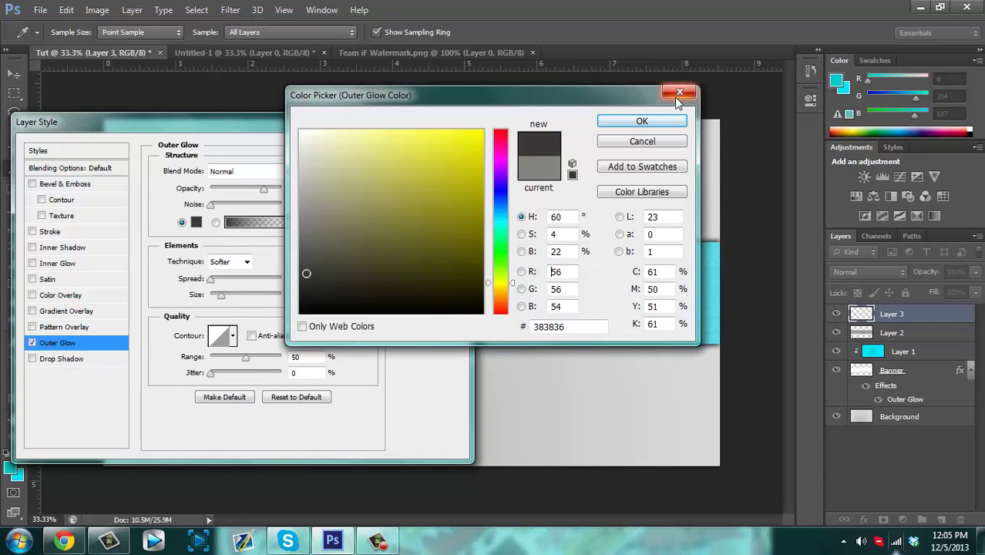
left_click(661, 123)
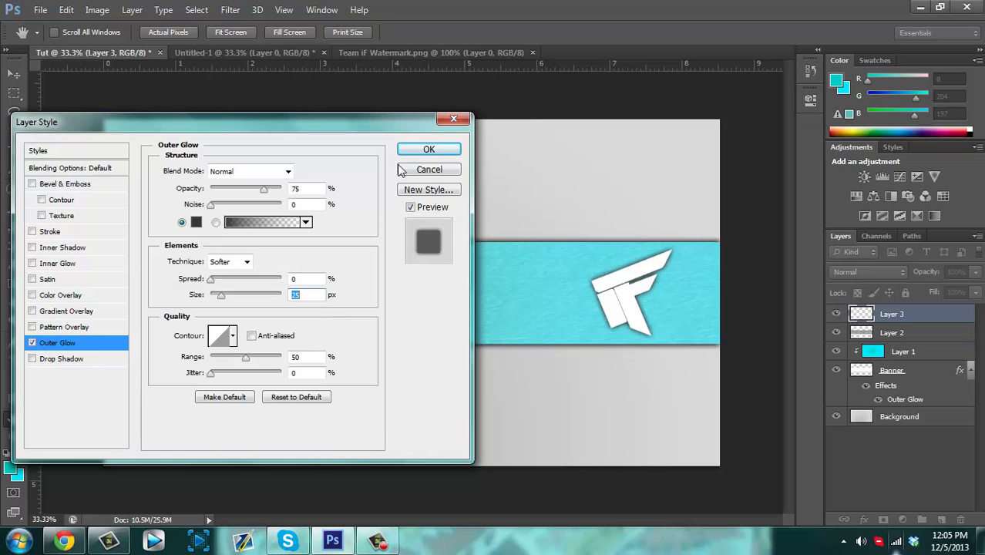
left_click(423, 153)
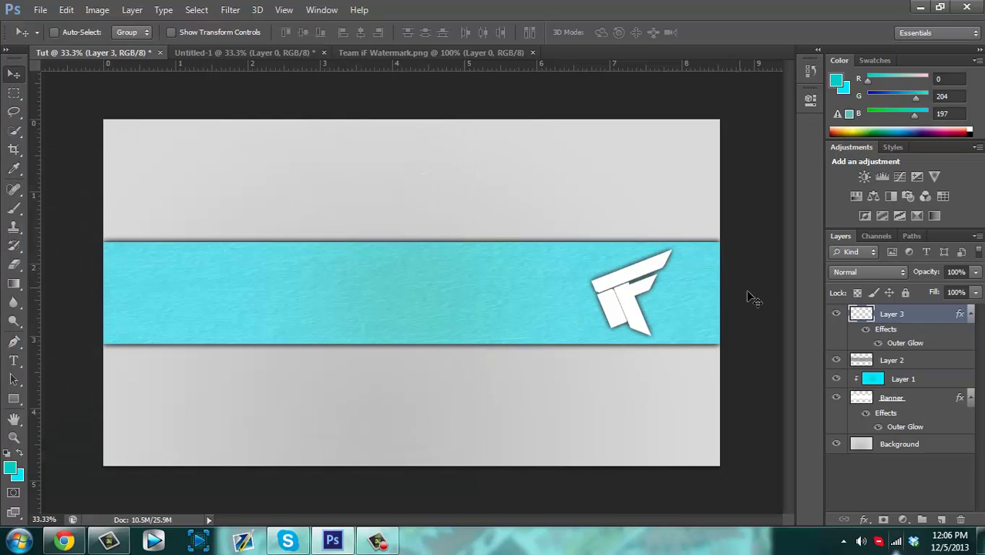
- Collapse the effects lists of Layer 3 and the Banner layer, and activate the Type tool
left_click(971, 315)
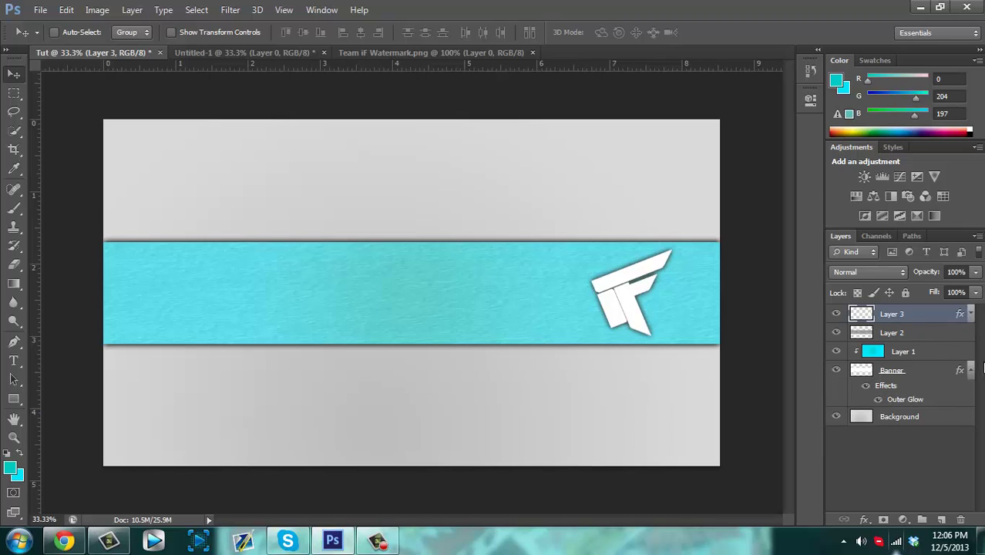
left_click(971, 370)
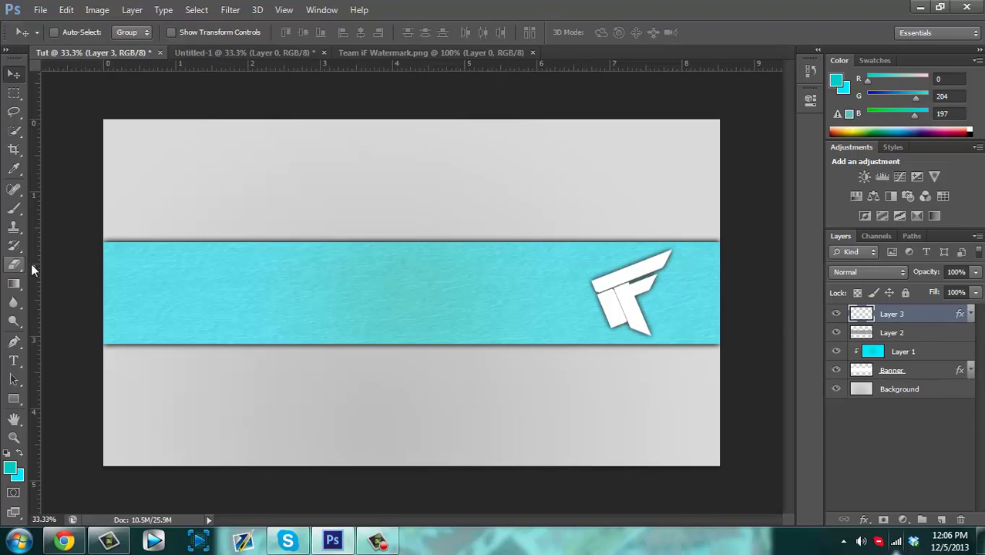
left_click(14, 359)
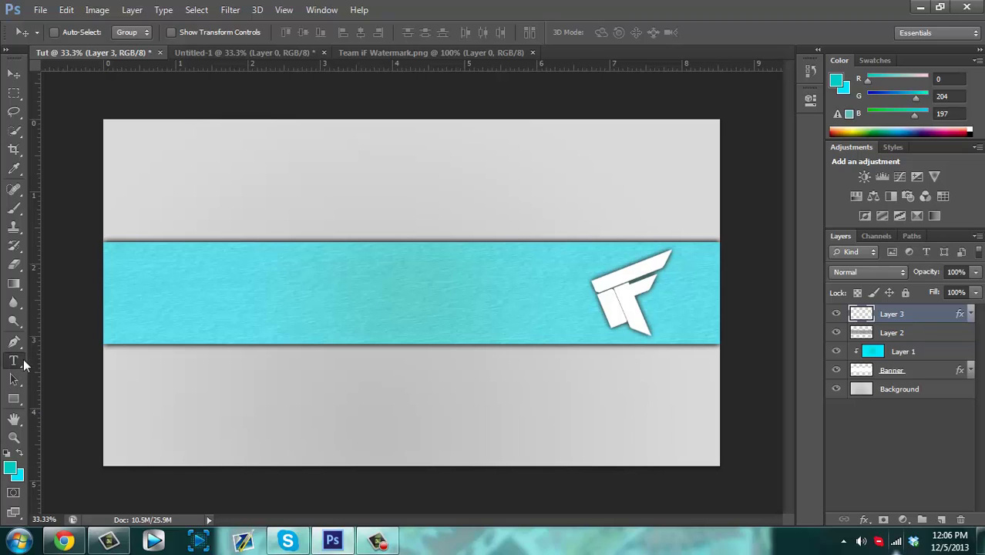
left_click(376, 541)
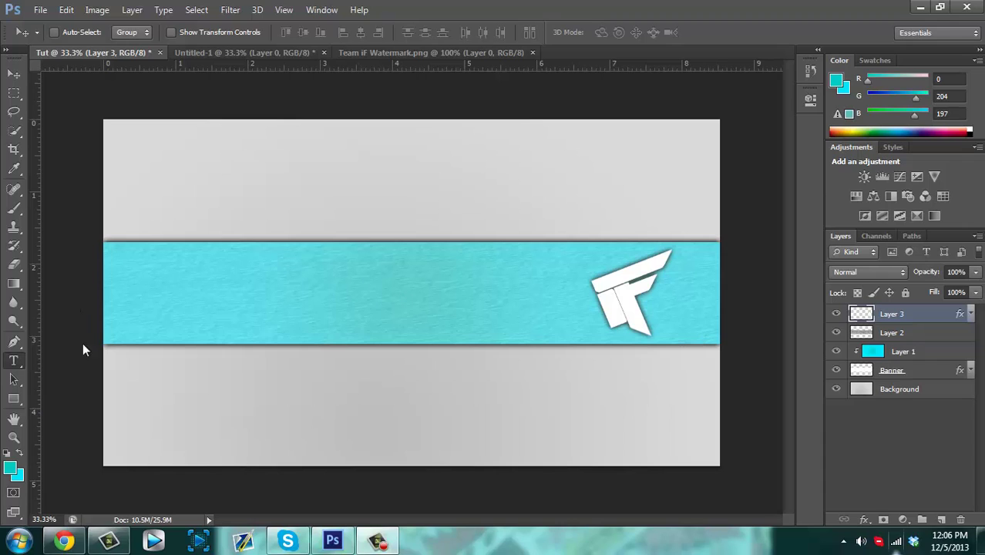
left_click(109, 541)
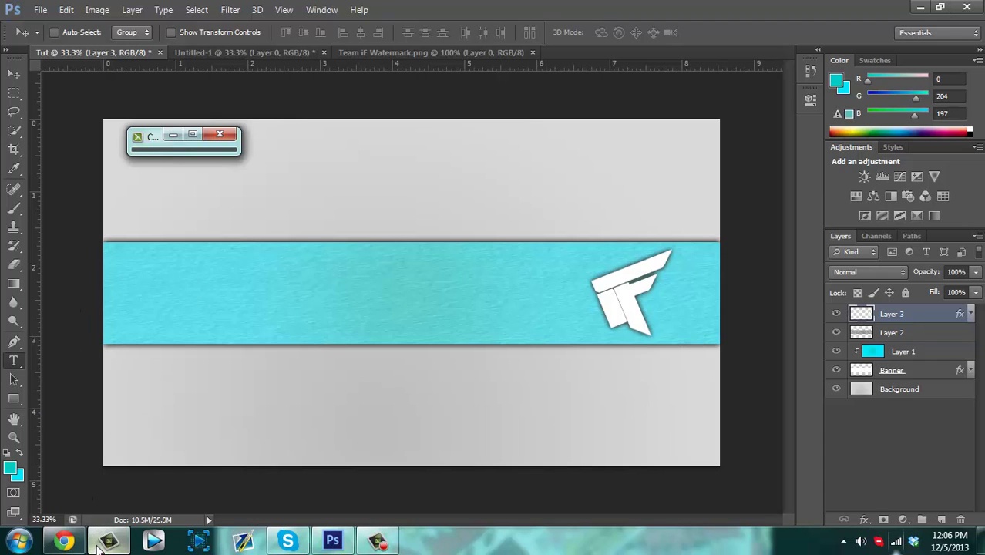
left_click(175, 134)
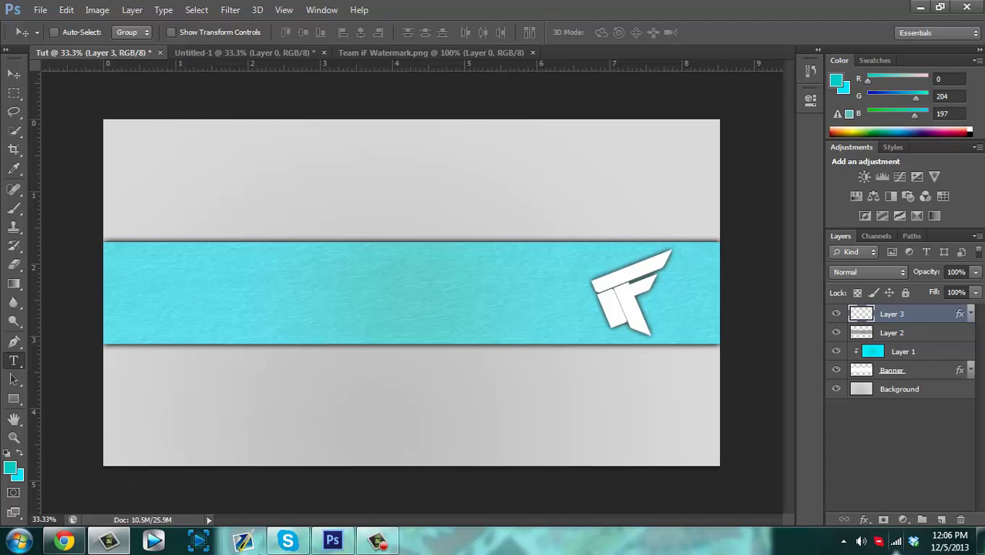
- Switch to Chrome and close all its open tabs, and minimize the Skype window to return to Photoshop
left_click(281, 543)
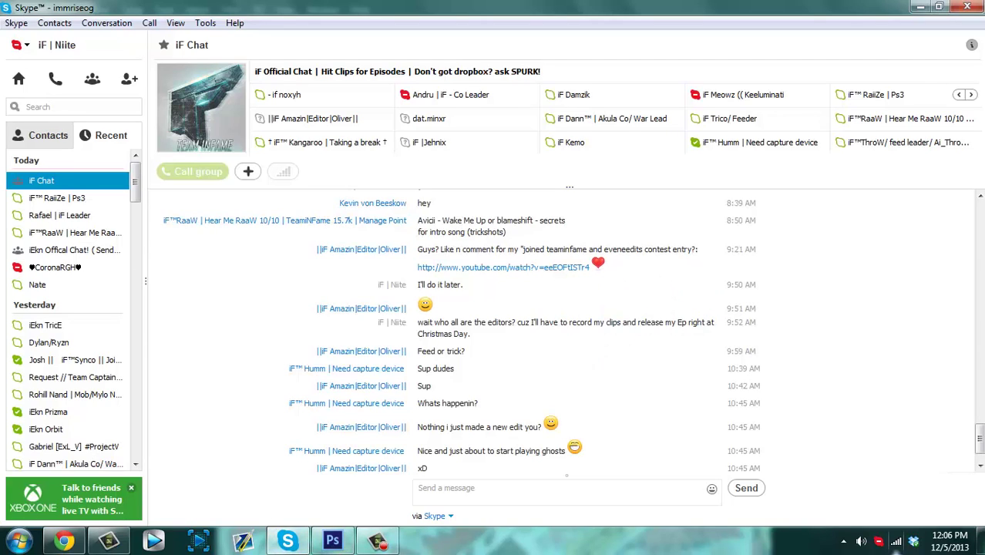
left_click(64, 541)
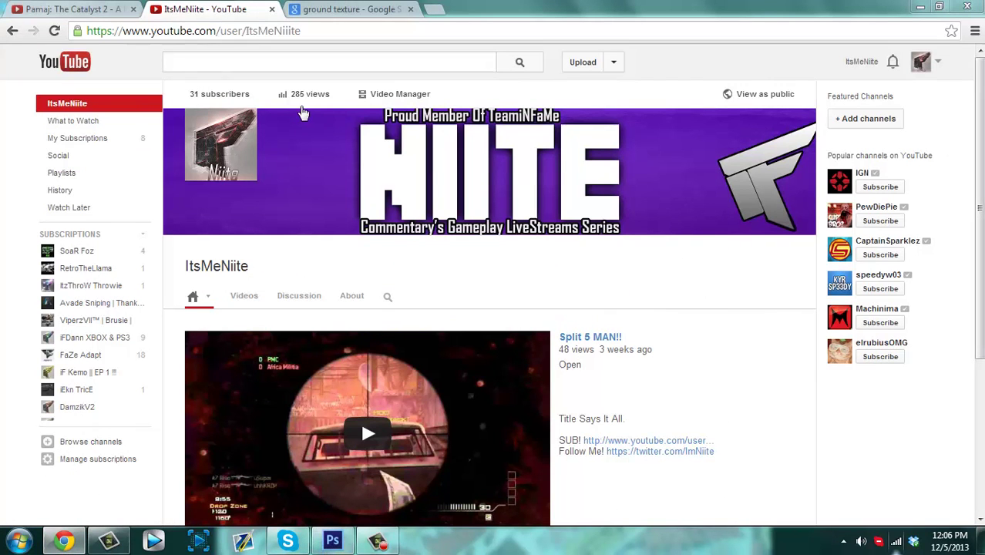
left_click(133, 9)
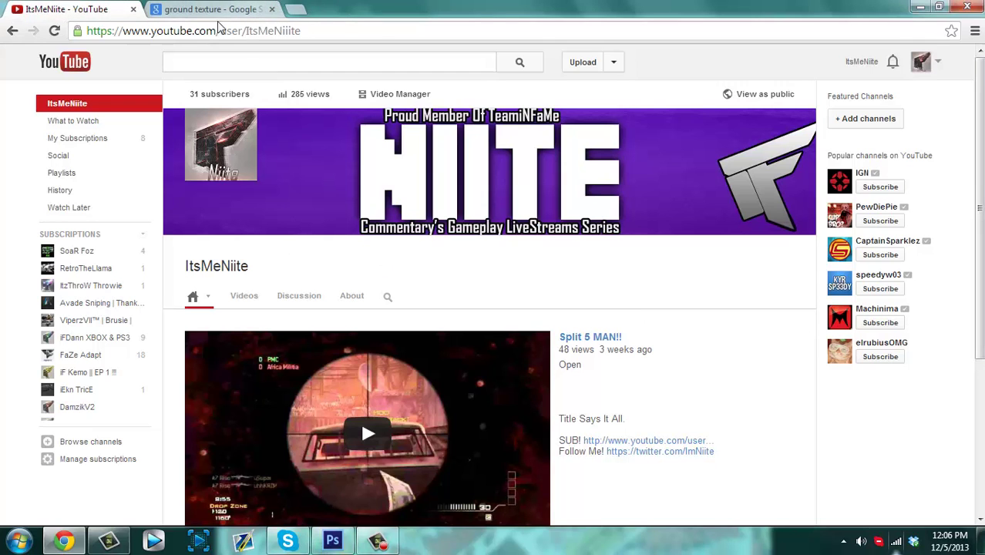
middle_click(162, 17)
left_click(135, 10)
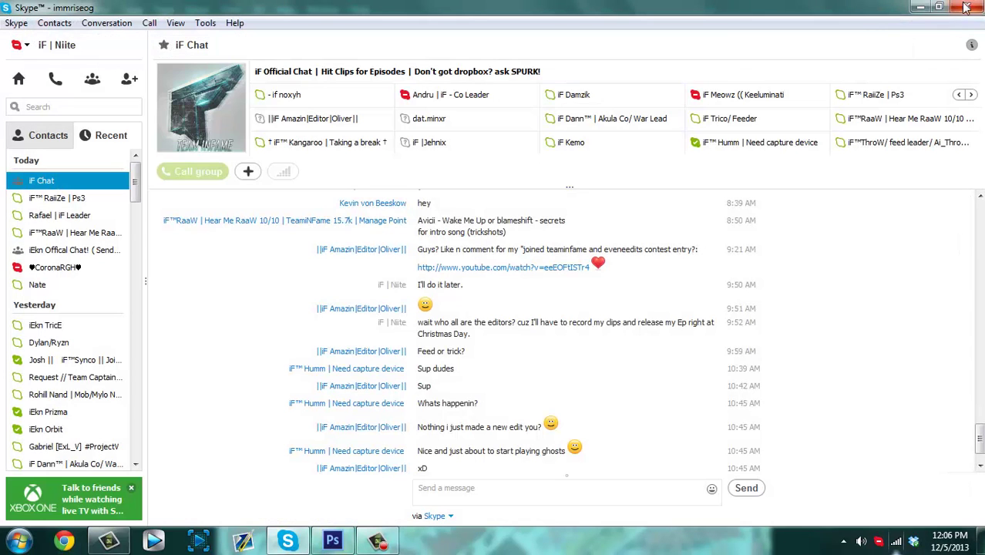
left_click(919, 7)
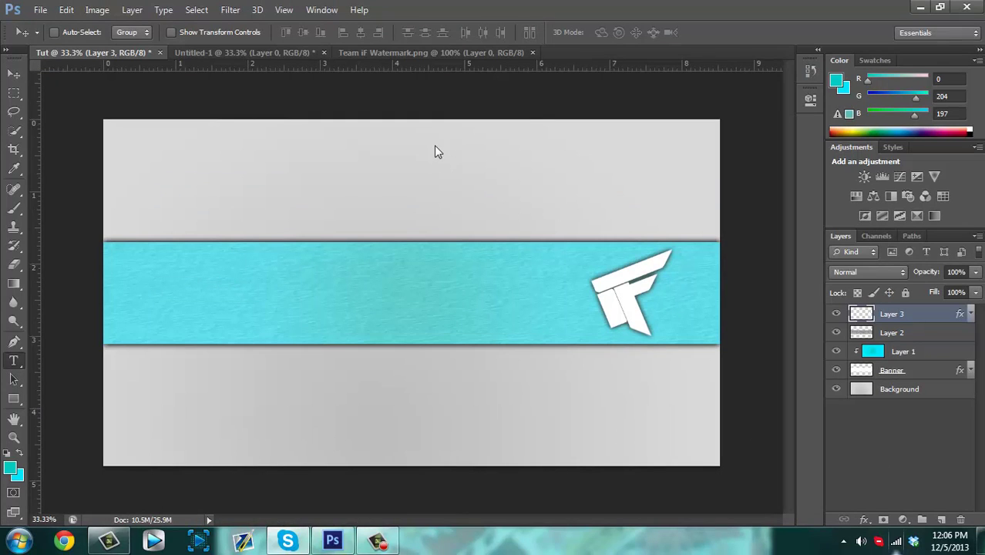
left_click(377, 541)
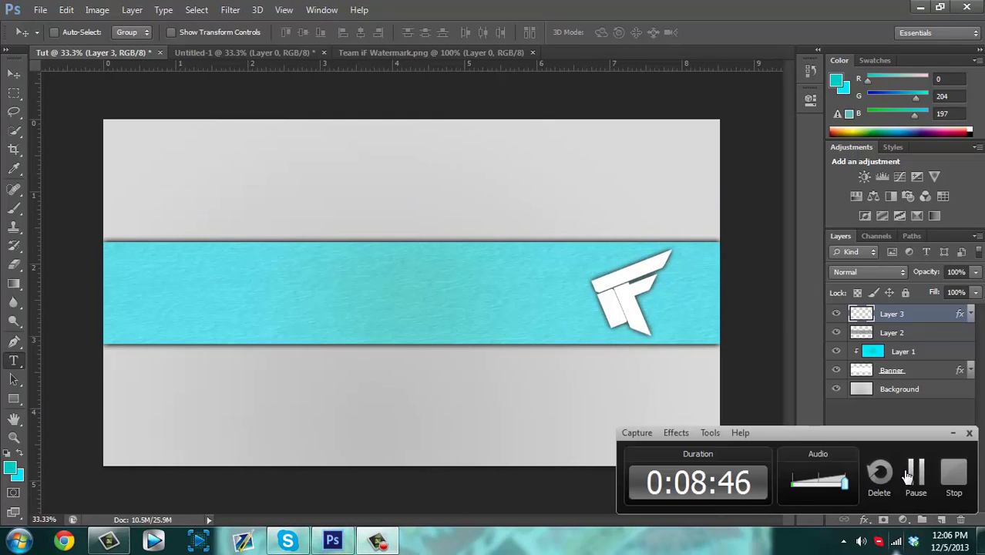
left_click(915, 472)
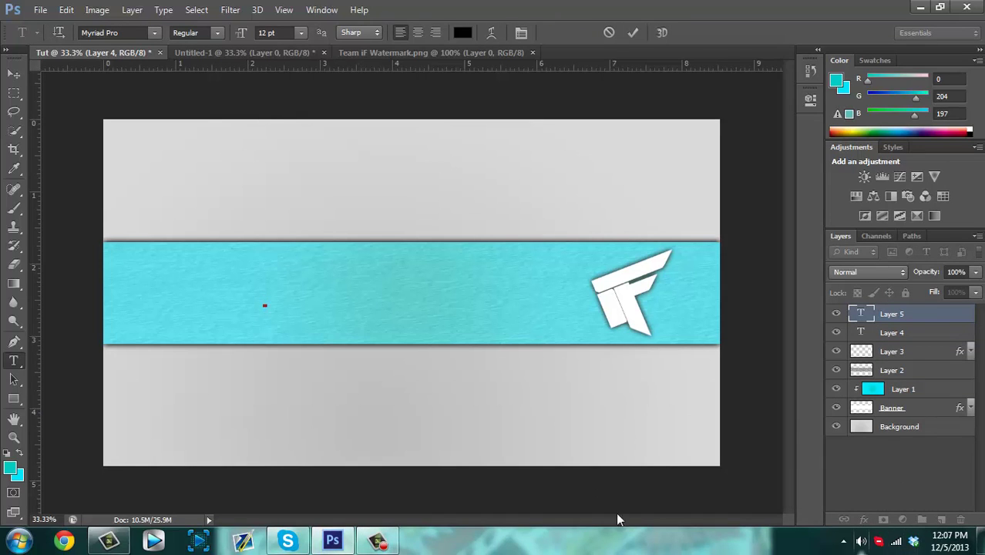
left_click(377, 542)
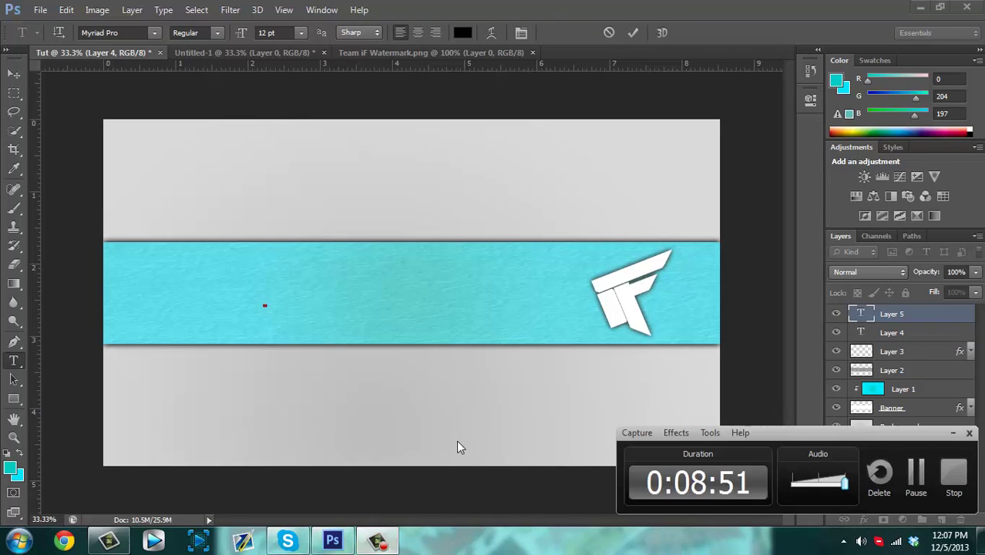
left_click(953, 432)
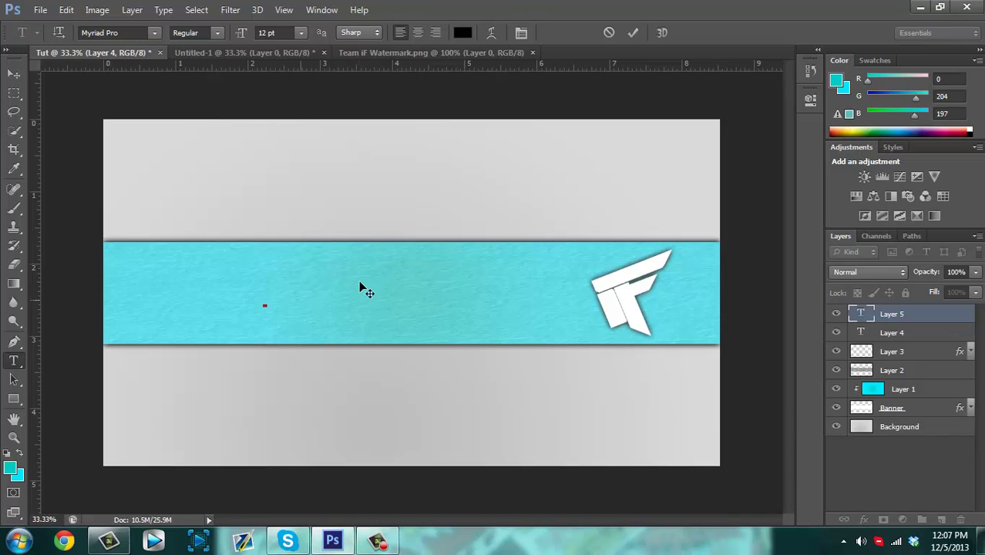
left_click(156, 33)
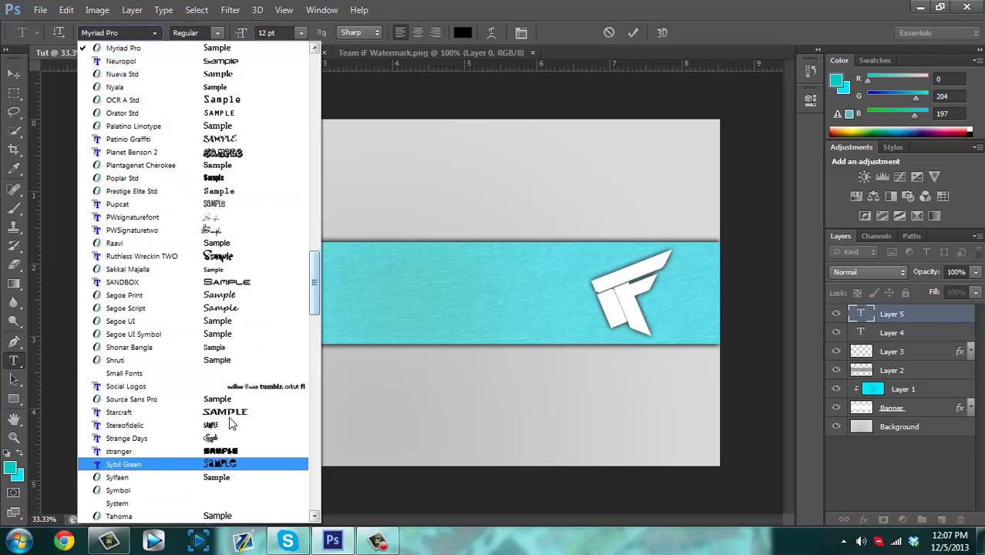
left_click(327, 317)
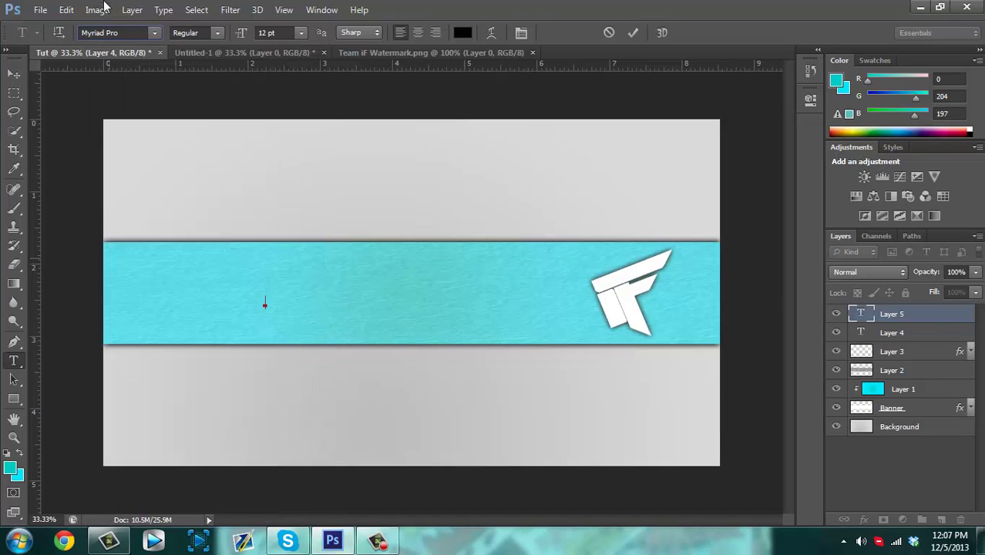
- Set the text font to MineCrafter 3 and the font size to 32 pt
left_click(105, 34)
left_click(157, 35)
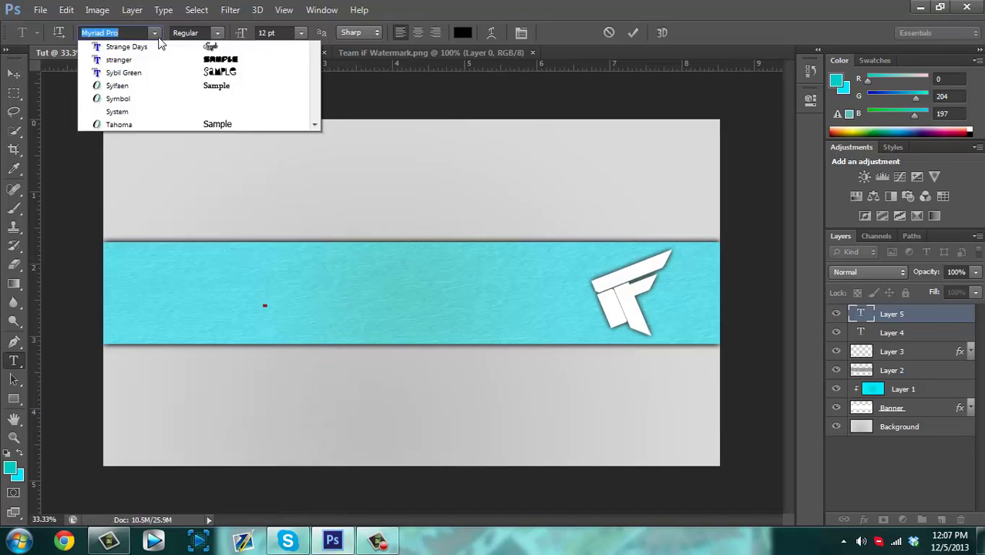
left_click_drag(314, 283, 341, 248)
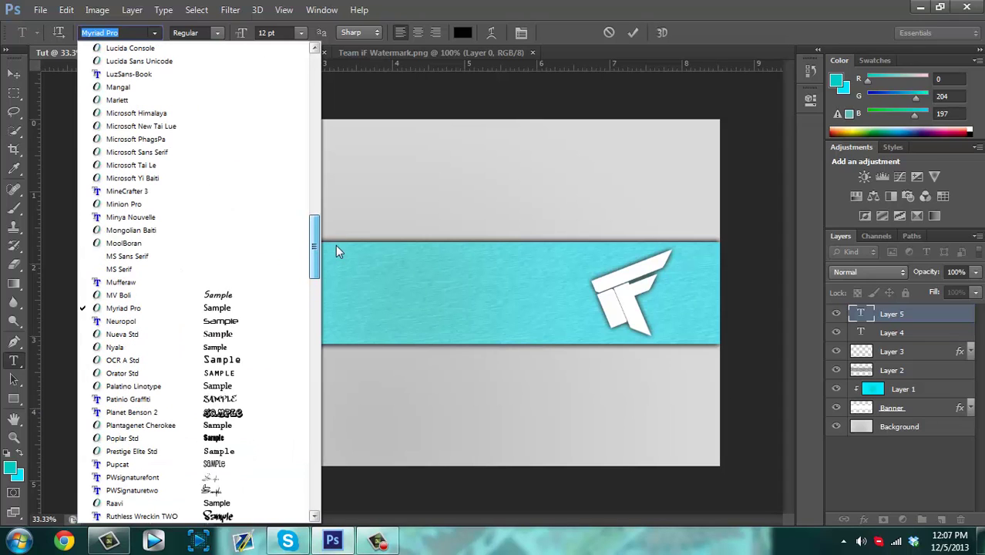
left_click(163, 192)
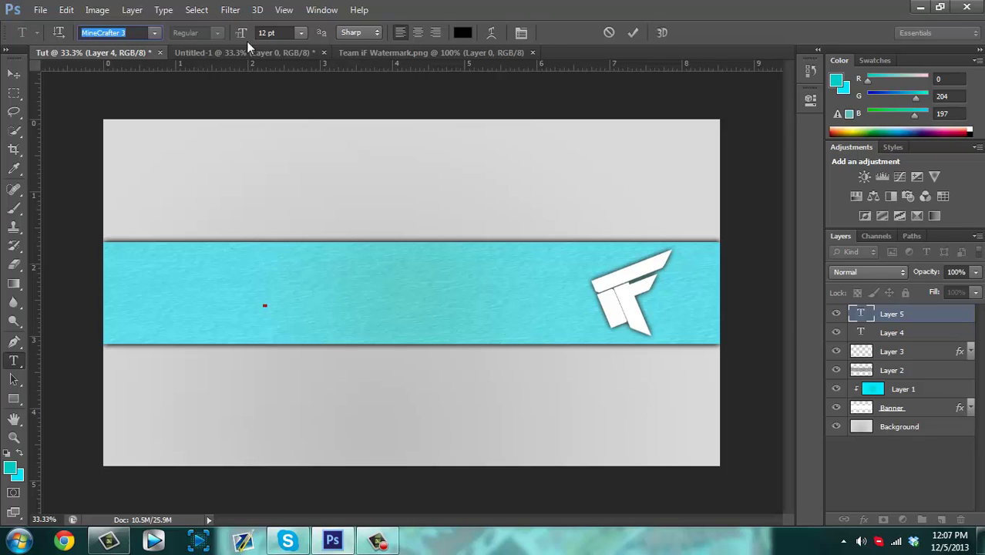
key("Tab")
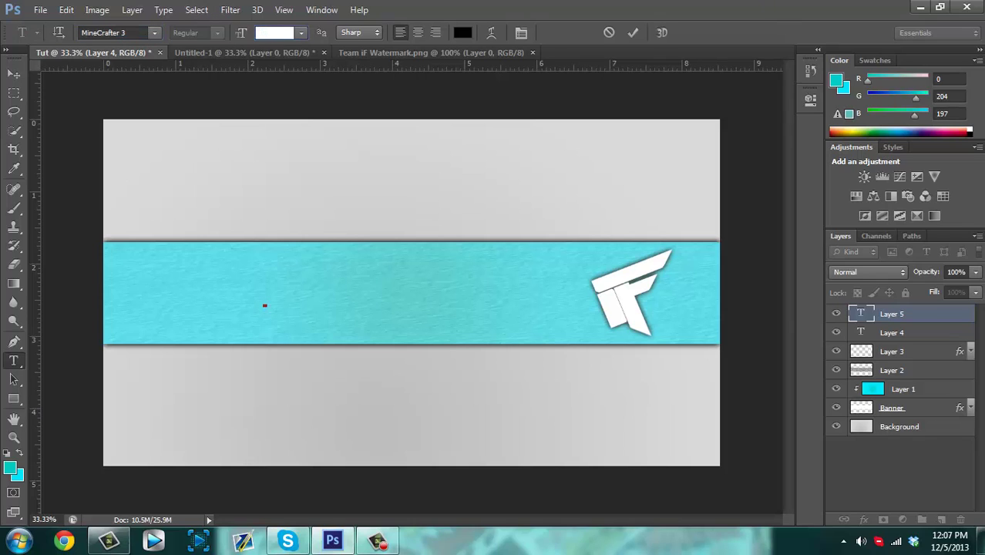
type("32")
key("Return")
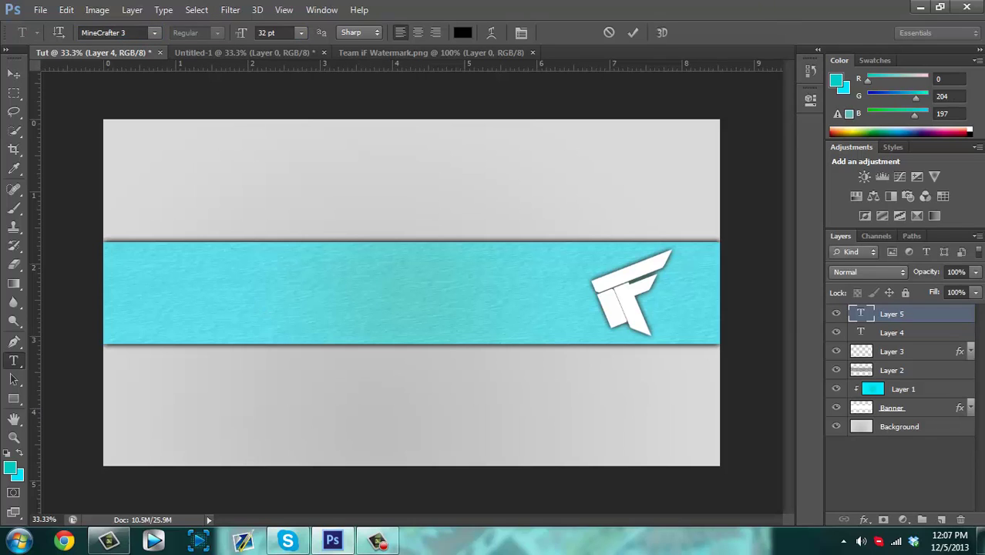
- Delete the empty text layers Layer 4, Layer 5 and Layer 6
left_click(267, 302)
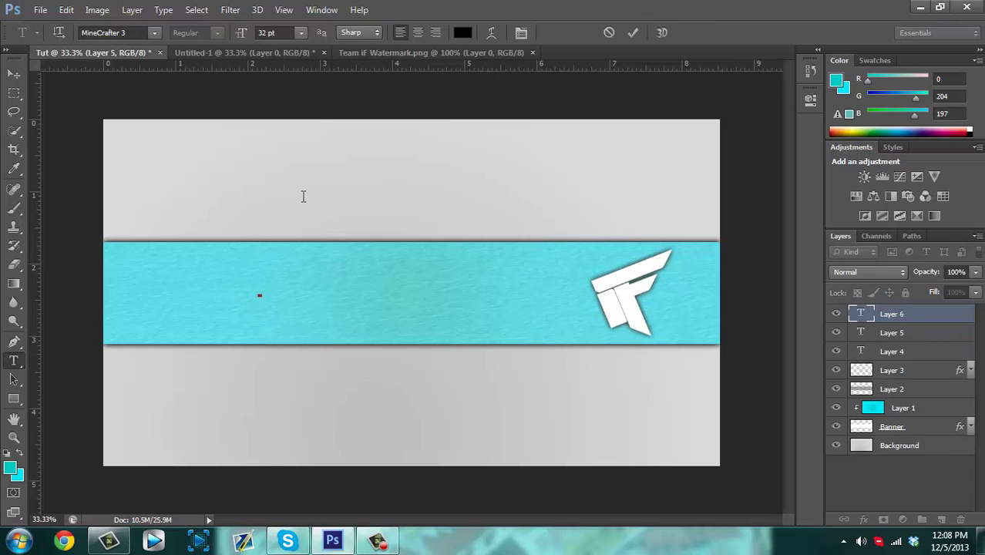
left_click(912, 340)
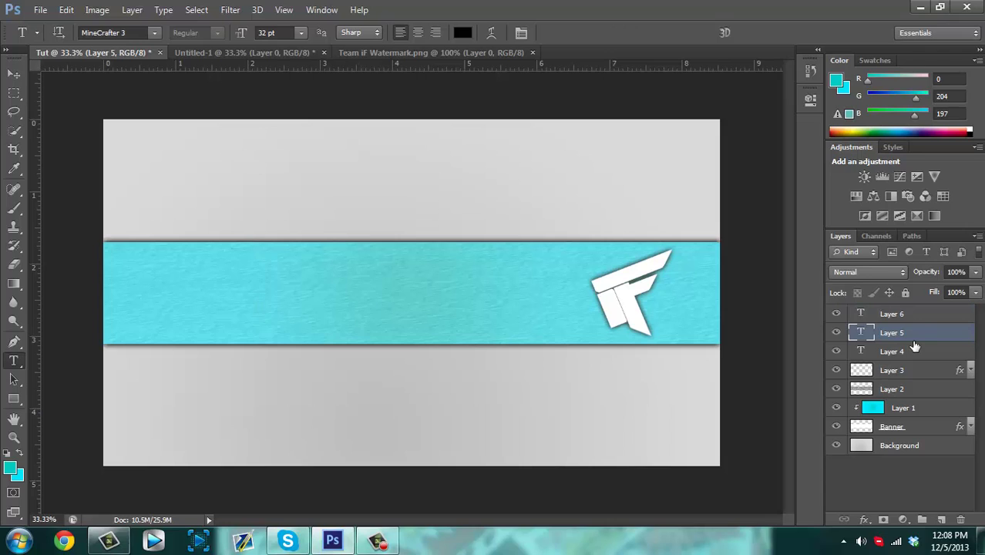
key("Delete")
key("Delete")
left_click(910, 317)
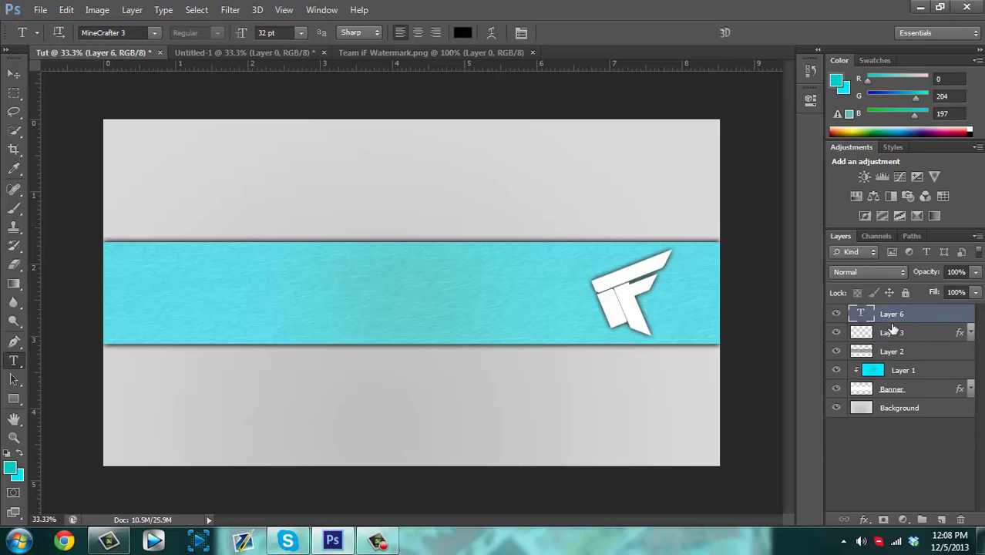
left_click(278, 305)
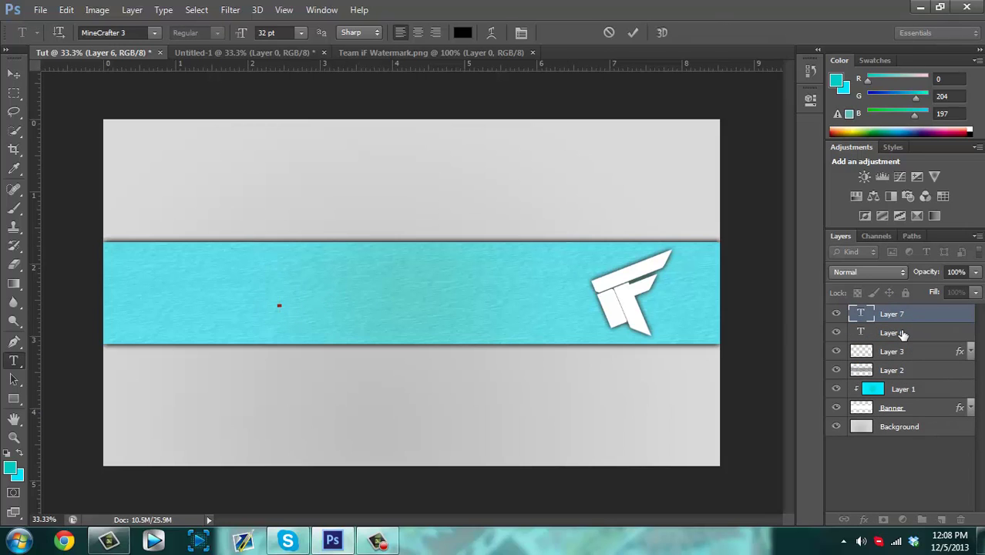
left_click(903, 333)
key("Delete")
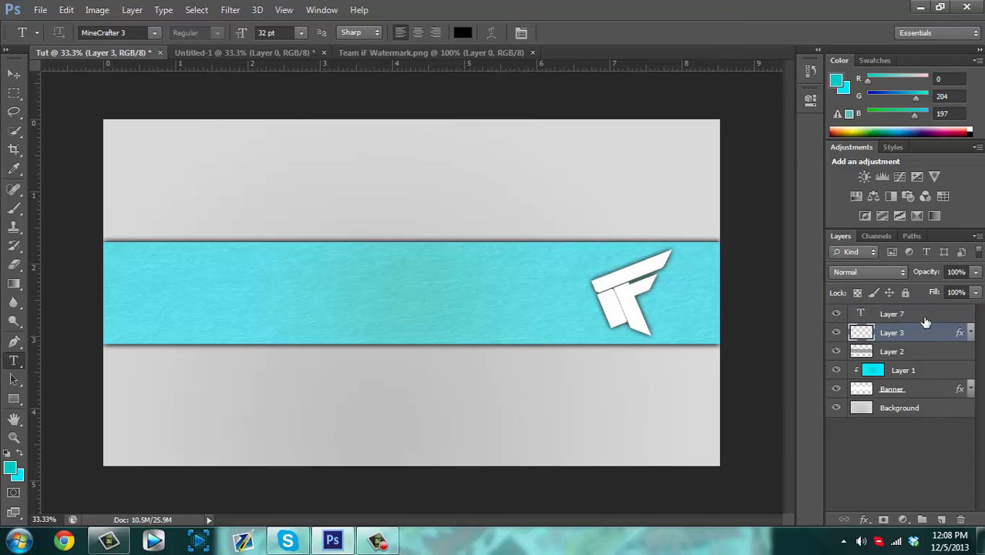
- Start a text line on the cyan strip, with white (#ffffff) as foreground colour and light grey (#cfd1d1) as background colour
left_click(292, 289)
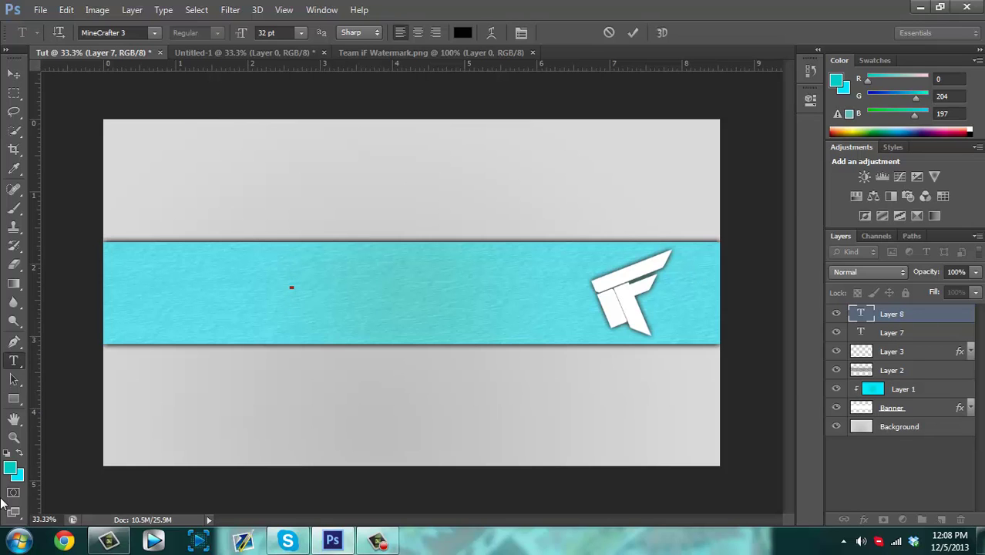
left_click(10, 467)
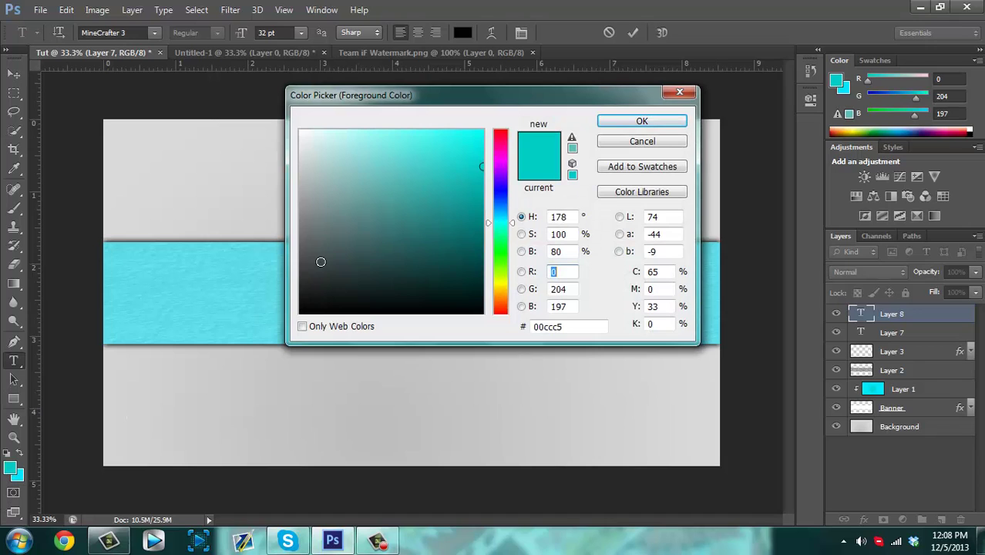
mouse_move(321, 262)
left_mouse_down()
mouse_move(292, 158)
mouse_move(238, 79)
left_mouse_up()
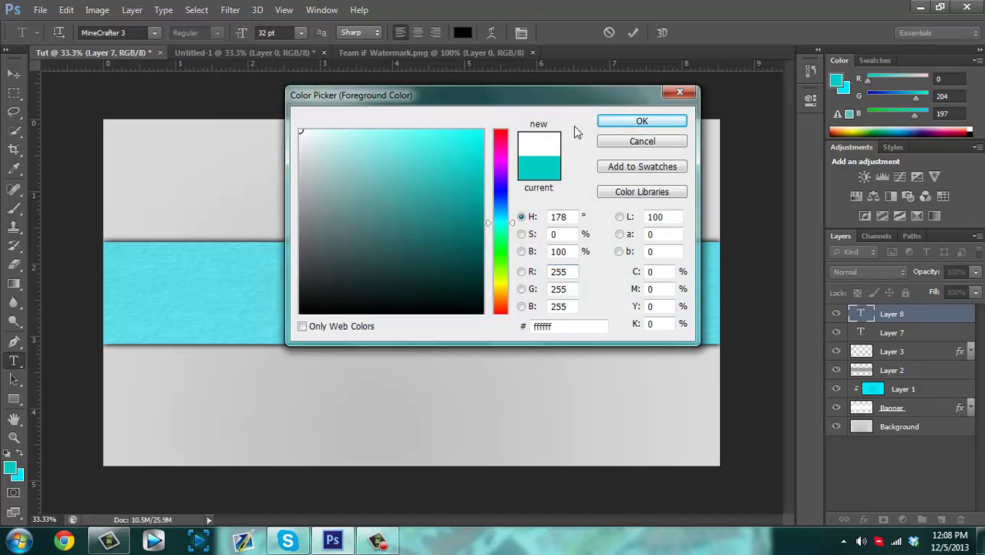
left_click(642, 121)
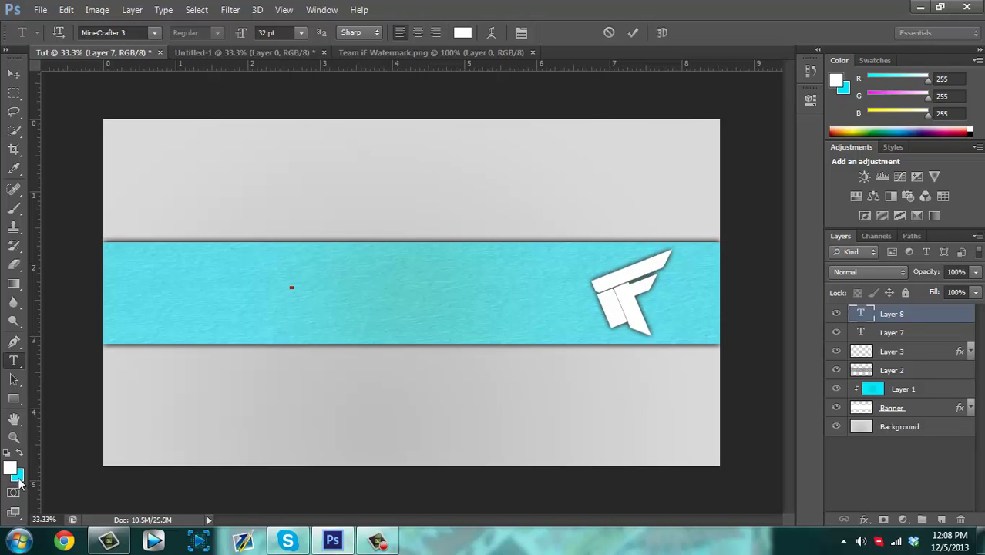
left_click(19, 476)
left_click(318, 160)
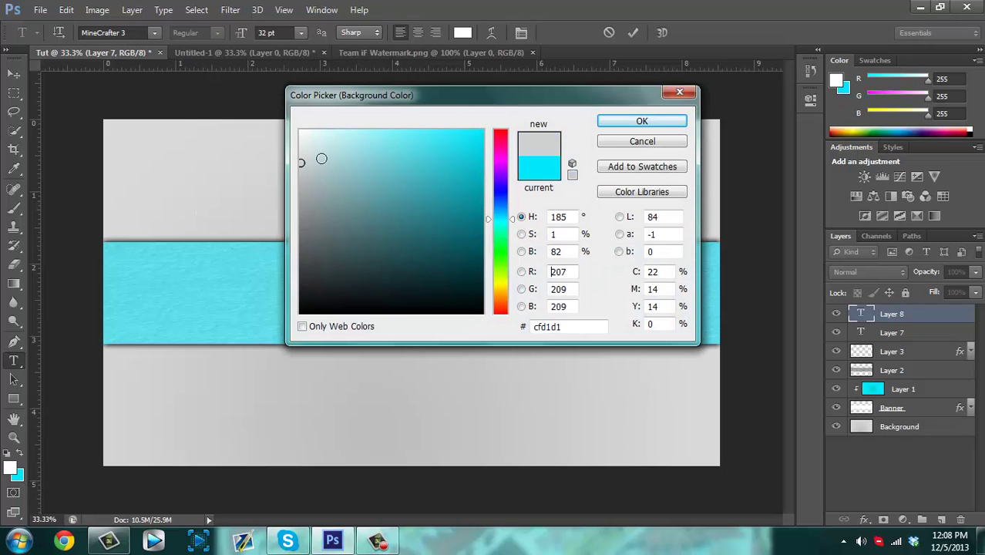
left_click(638, 121)
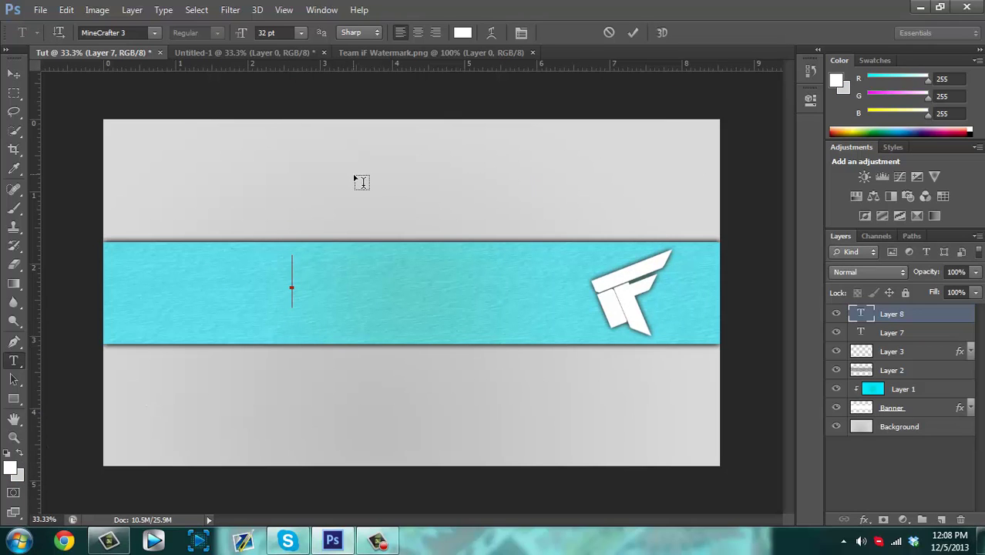
- Enter the text "Trice" on the cyan strip and enlarge it with Free Transform to about 148% width and 155% height
type("CE")
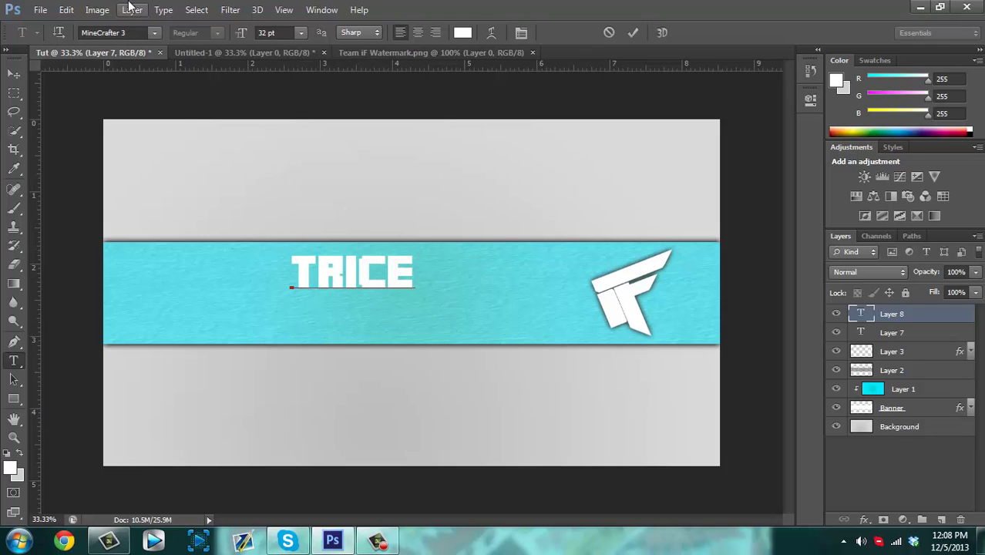
left_click(68, 10)
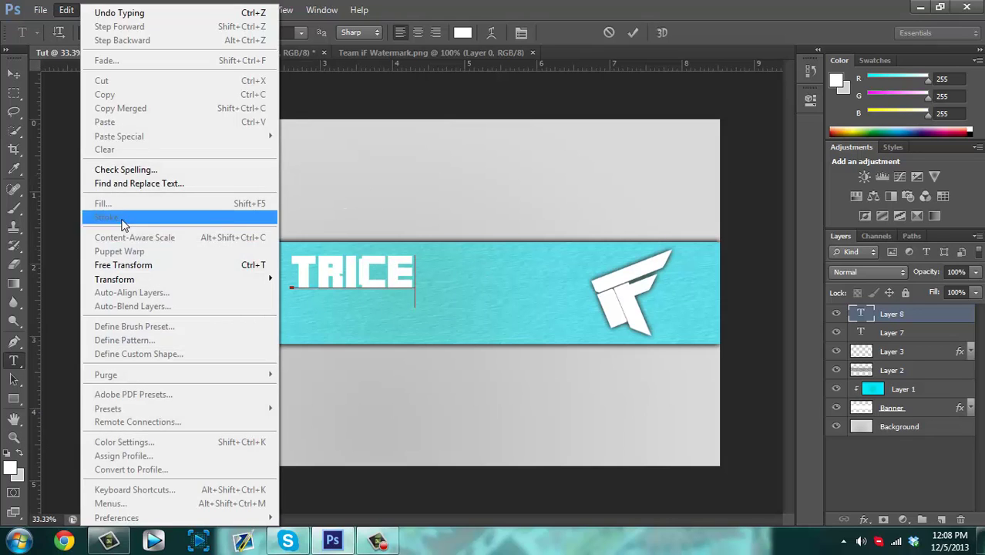
left_click(131, 265)
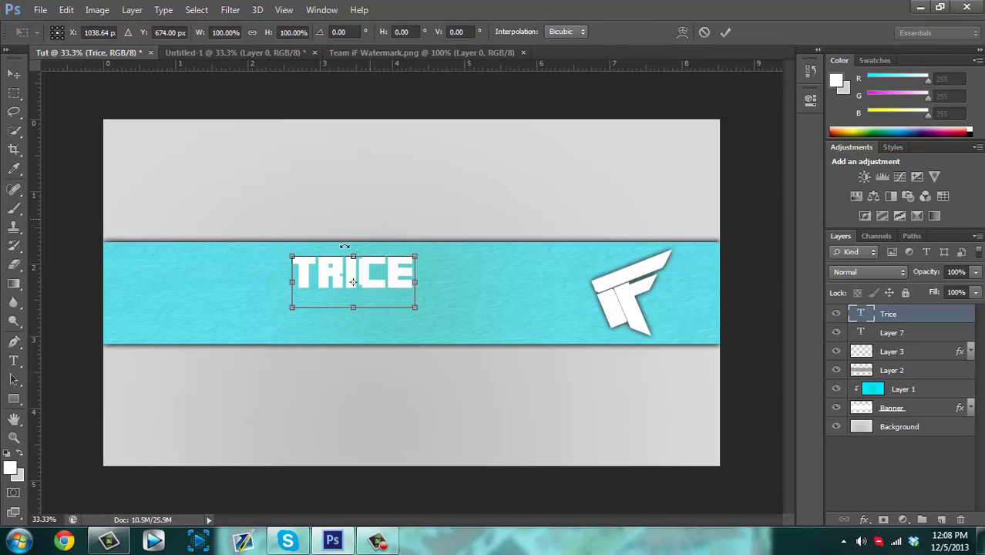
left_click_drag(378, 283, 385, 294)
left_click_drag(432, 266, 483, 240)
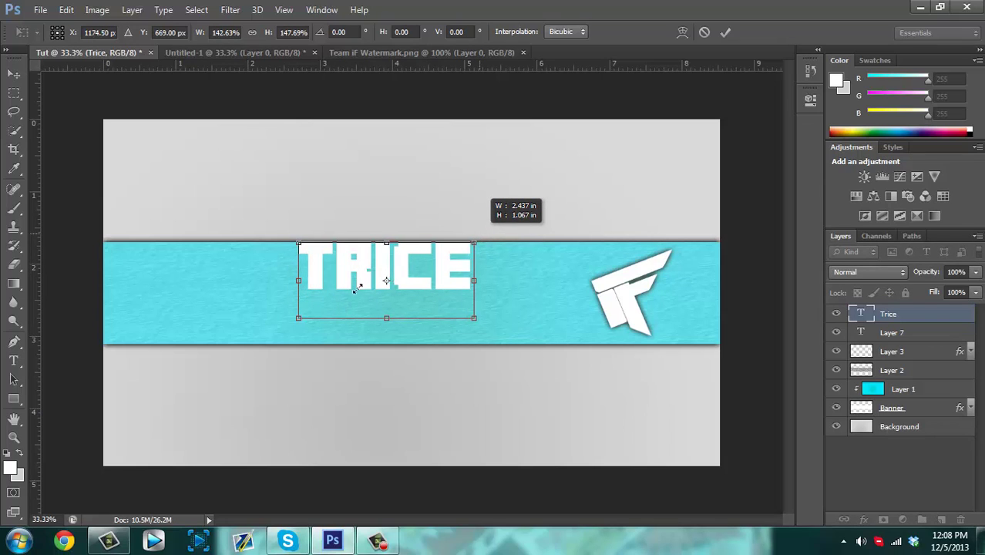
left_click_drag(356, 287, 369, 264)
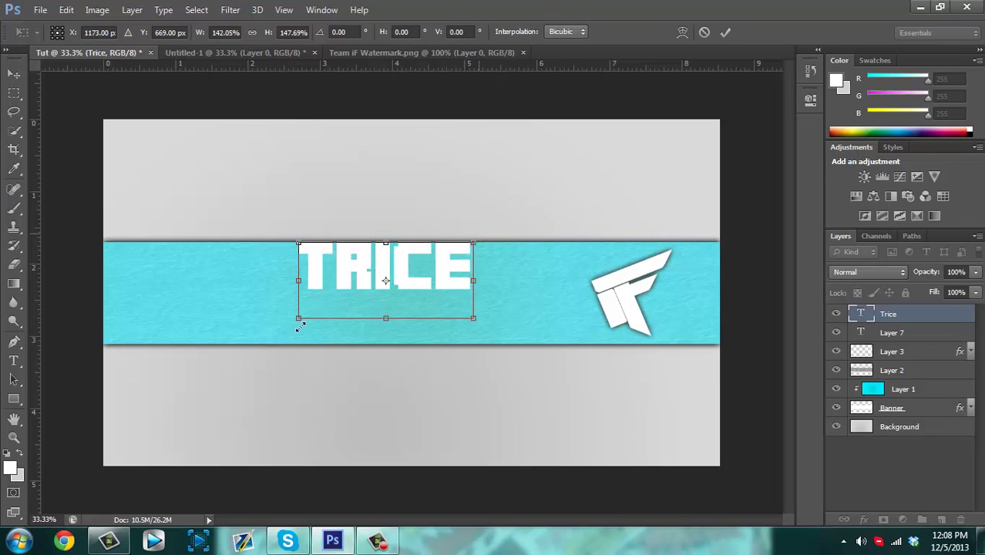
left_click(14, 73)
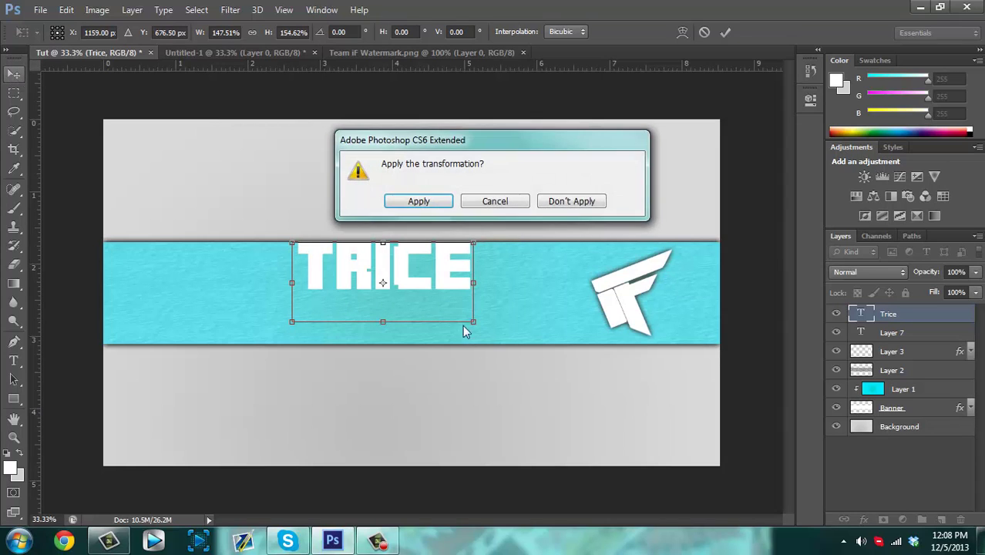
left_click(426, 201)
- Enlarge the Trice text again to about 126% width and 134% height, and centre it within the cyan strip
mouse_move(428, 277)
left_mouse_down()
mouse_move(434, 290)
mouse_move(421, 279)
mouse_move(443, 284)
mouse_move(433, 293)
left_mouse_up()
left_click(66, 9)
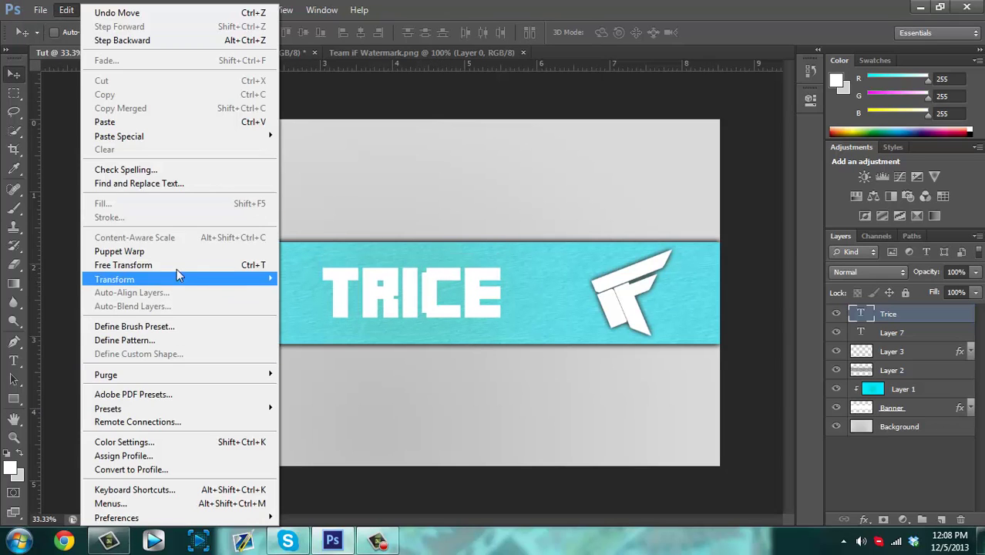
left_click(174, 264)
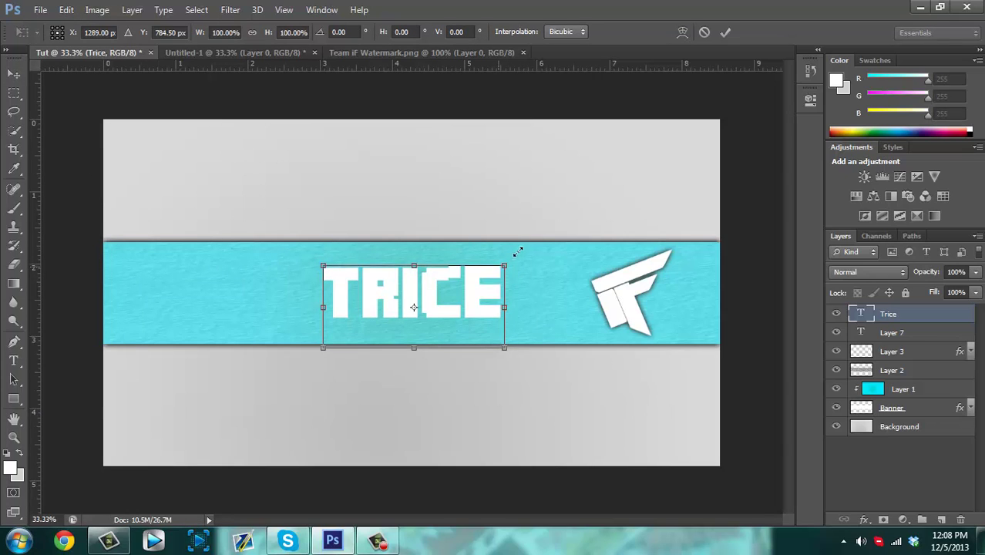
mouse_move(517, 252)
left_mouse_down()
mouse_move(521, 243)
mouse_move(532, 251)
left_mouse_up()
left_click_drag(325, 353, 304, 355)
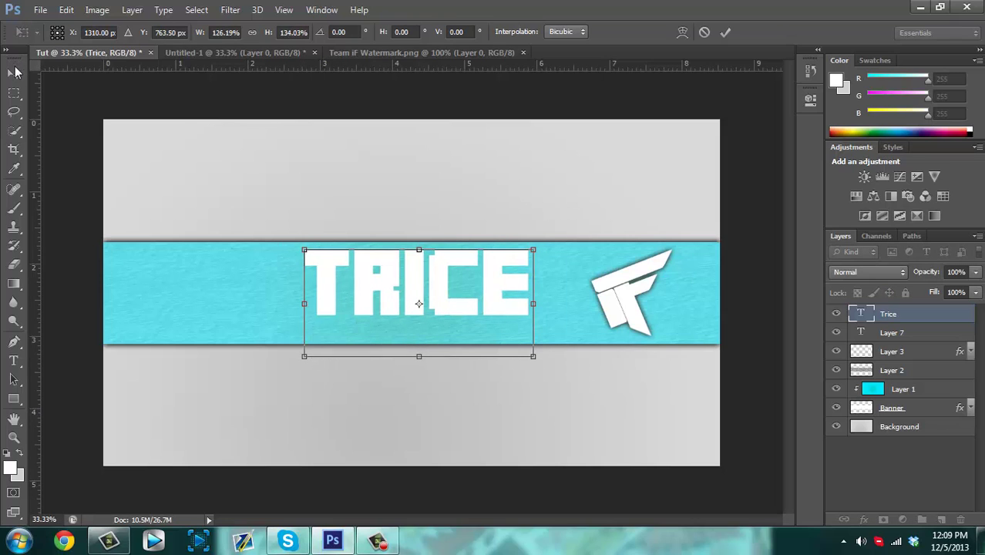
left_click(14, 73)
left_click(423, 200)
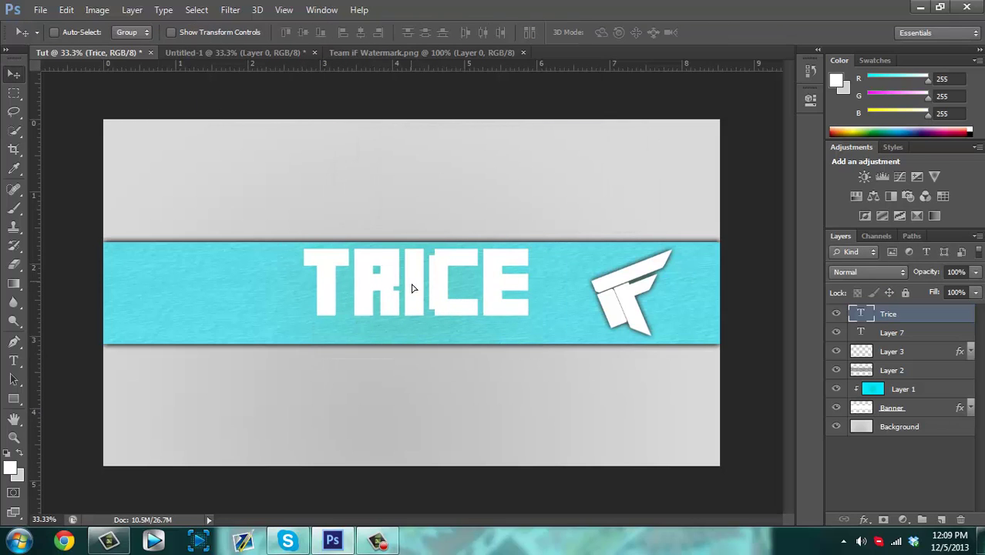
left_click_drag(413, 288, 420, 294)
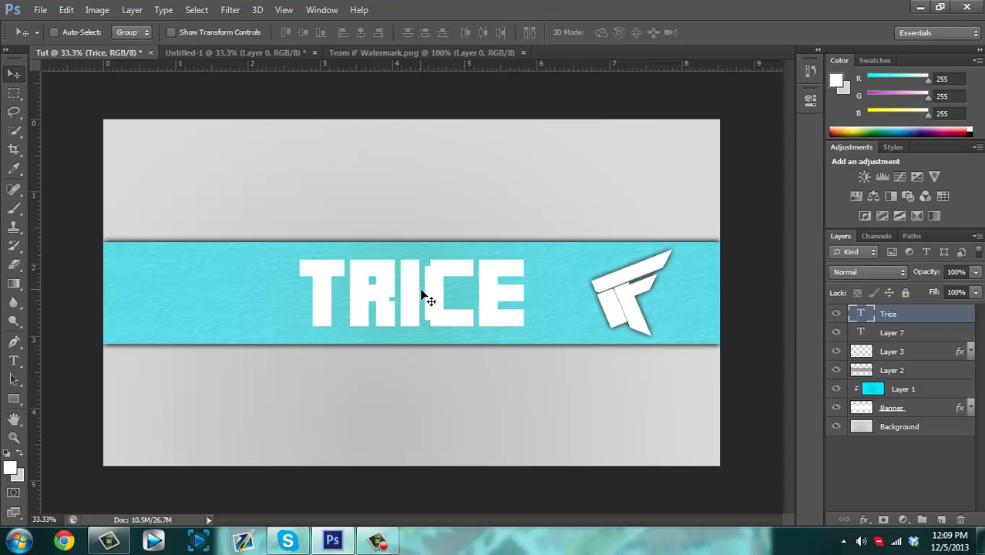
- Delete the empty text layer Layer 7 and select the Trice text layer
left_click(947, 333)
key("Delete")
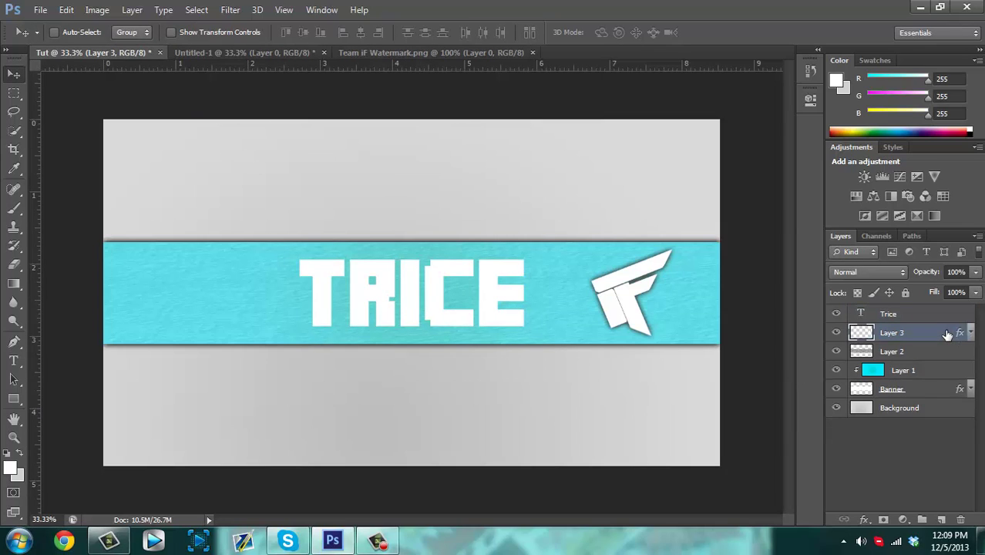
left_click(909, 316)
double_click(905, 314)
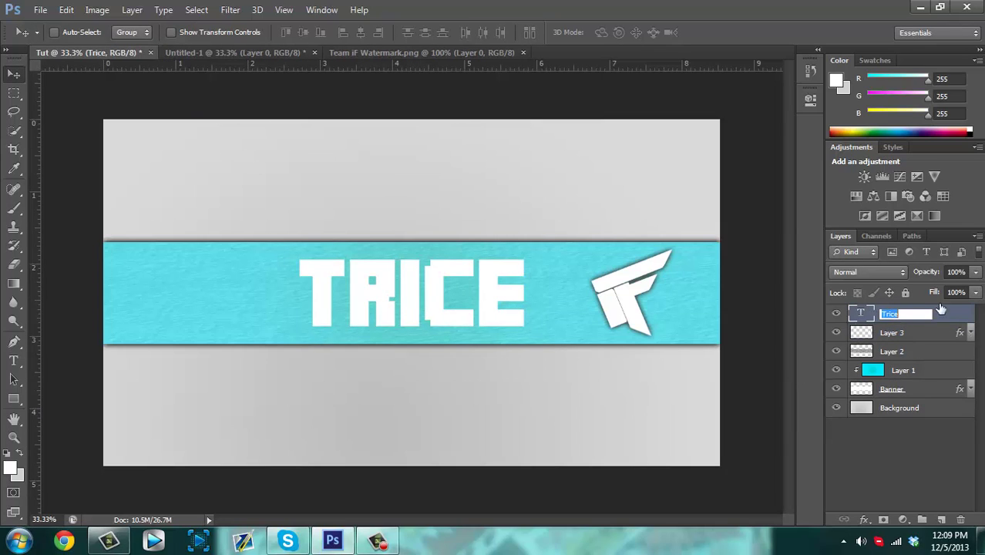
left_click(956, 318)
- Open the layer style of the Trice text layer and add an Outer Glow with blend mode Normal
double_click(917, 314)
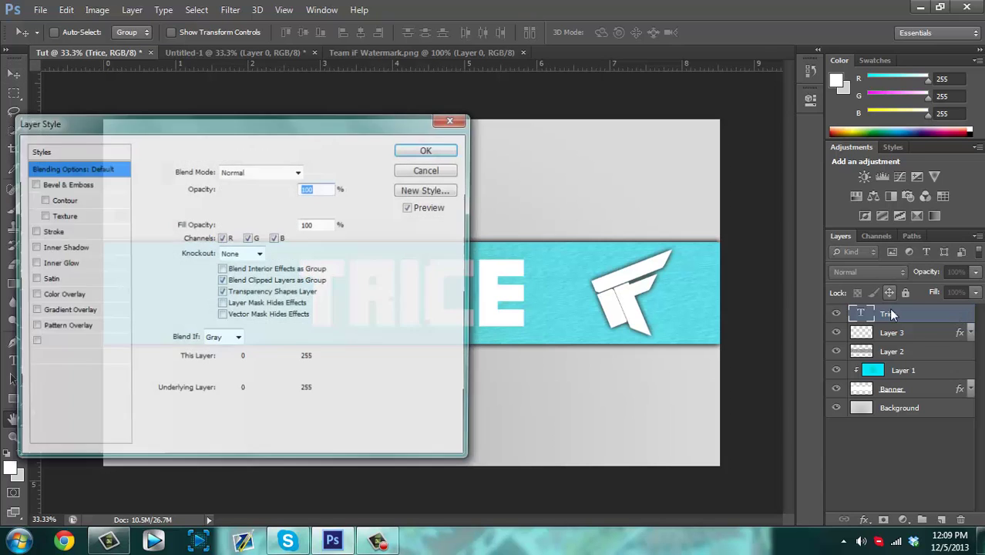
left_click_drag(277, 129, 664, 158)
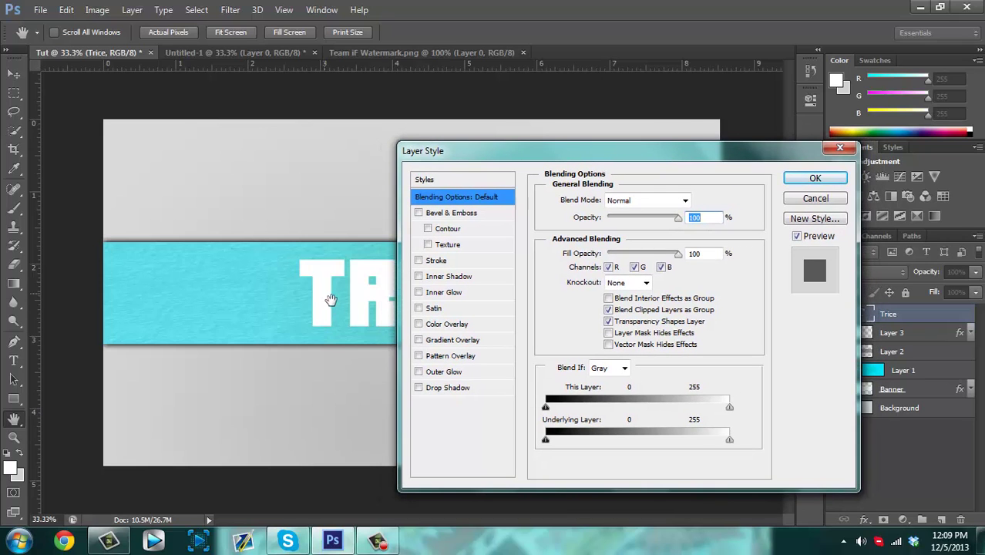
left_click(440, 372)
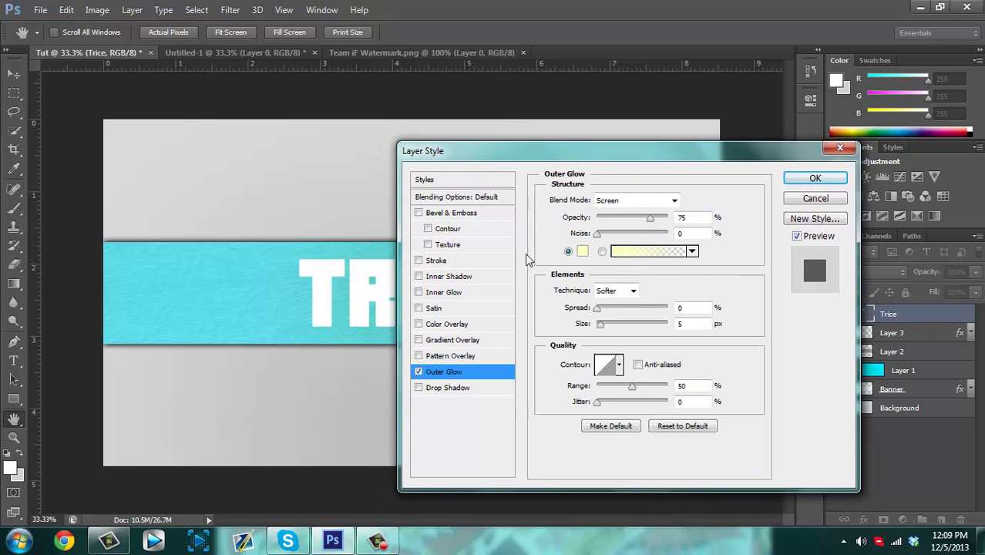
left_click(637, 202)
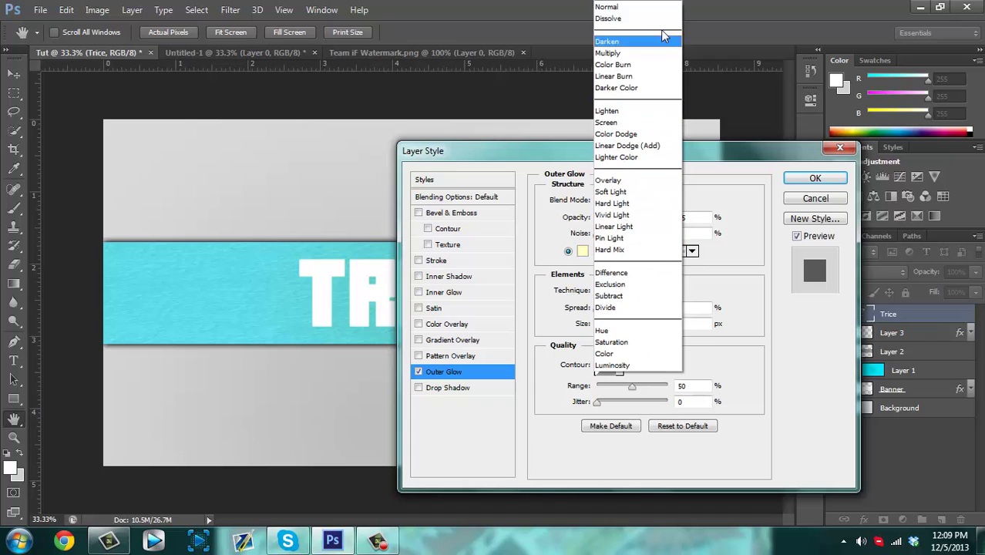
left_click(608, 7)
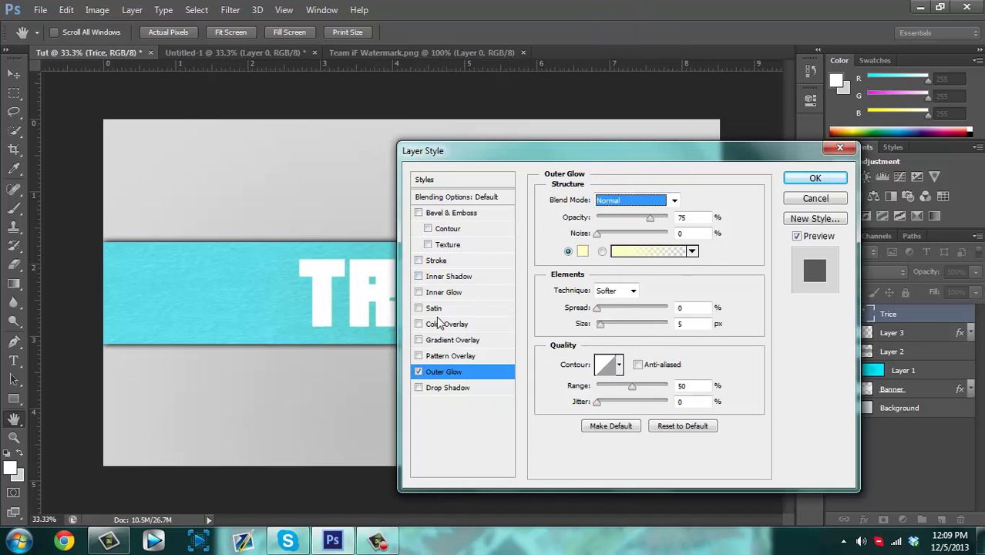
- Set the colour of the Trice text's outer glow to black (#000000)
left_click(581, 251)
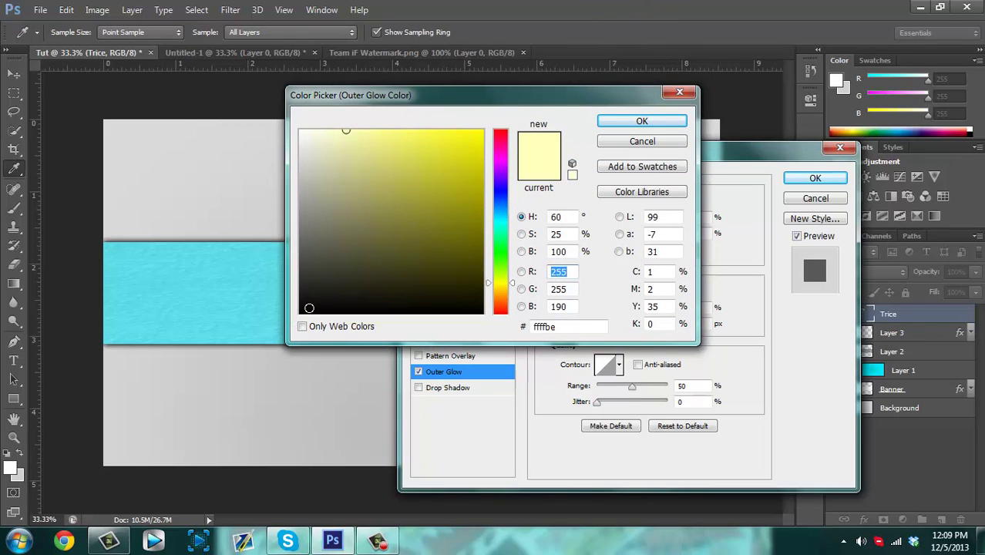
left_click(284, 322)
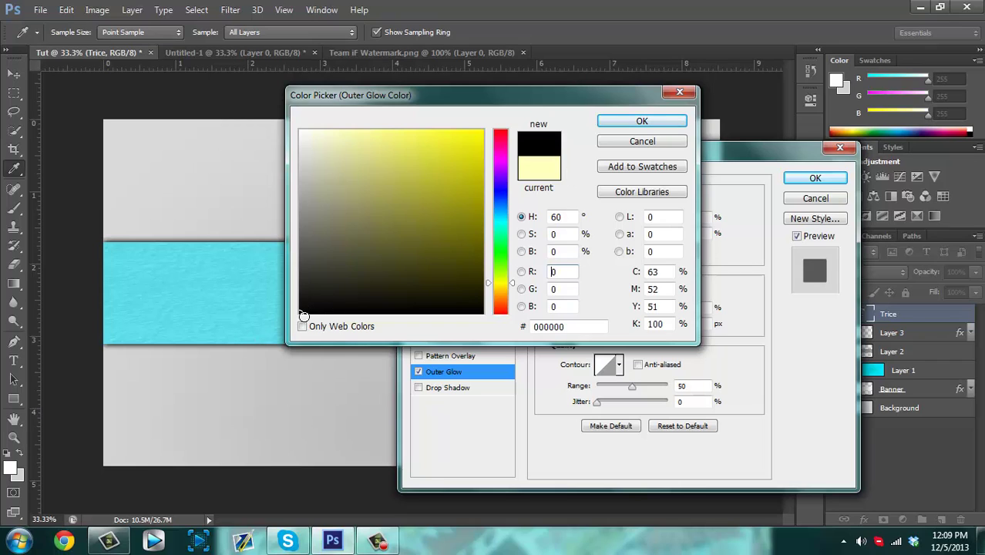
left_click(300, 312)
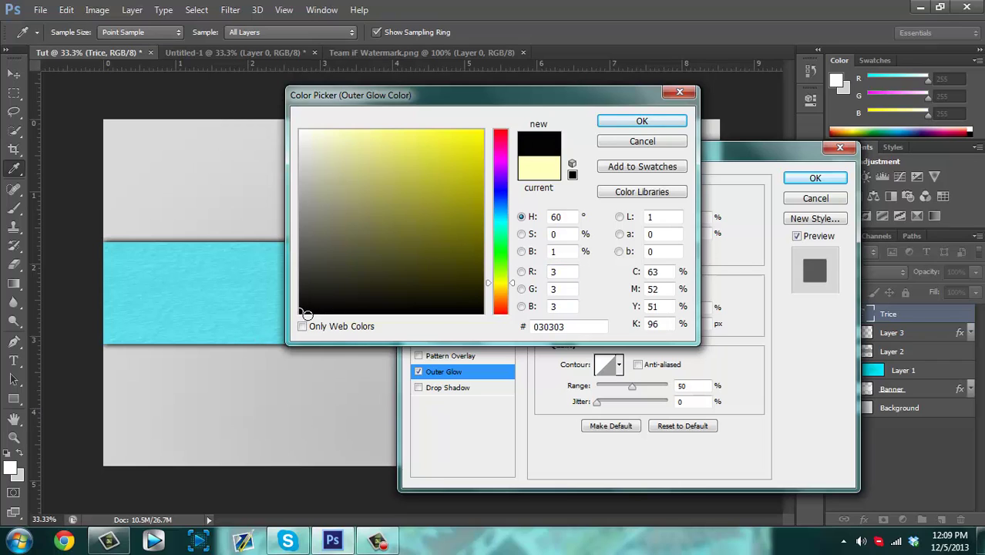
left_click_drag(306, 314, 257, 347)
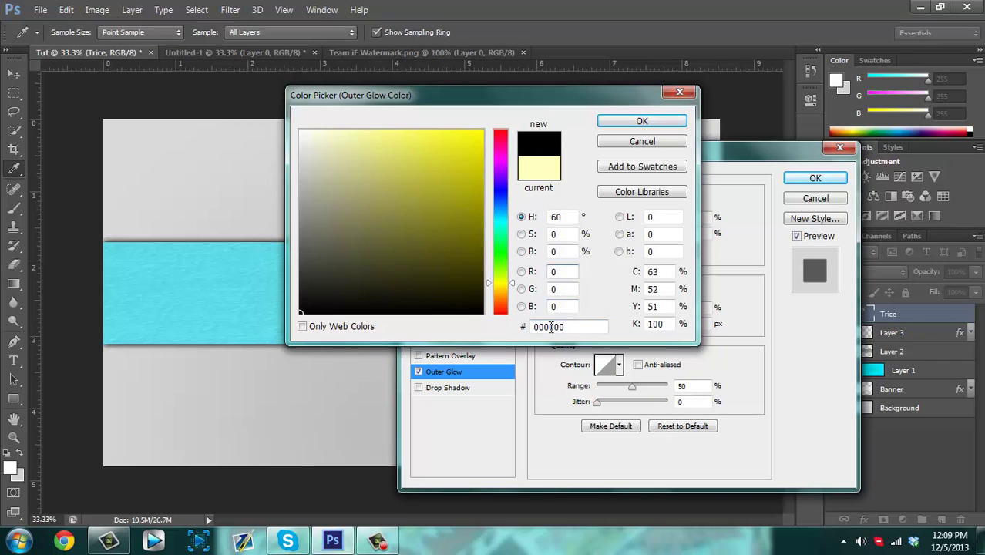
left_click(649, 125)
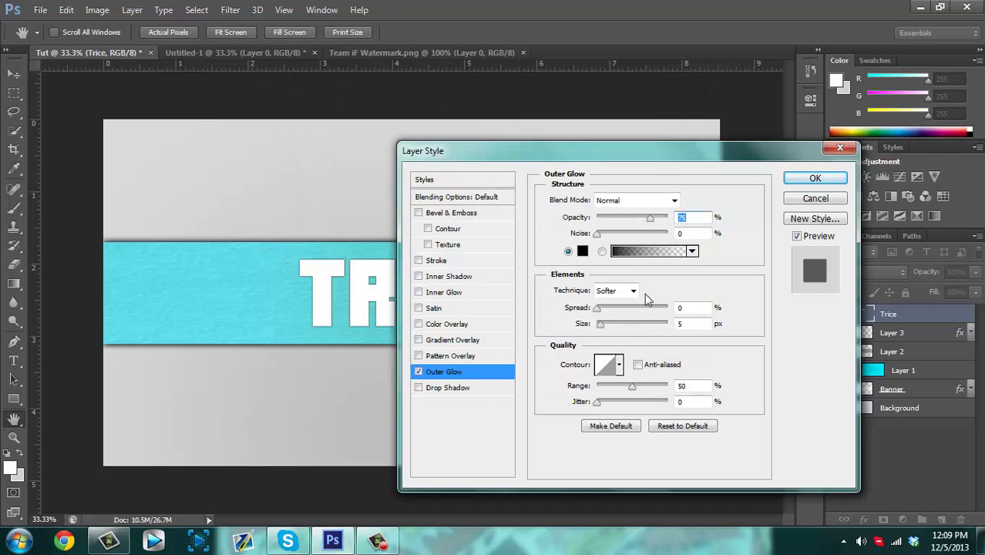
- Try different outer glow sizes, settle on 39 px, and set the glow technique to Precise
left_click(684, 324)
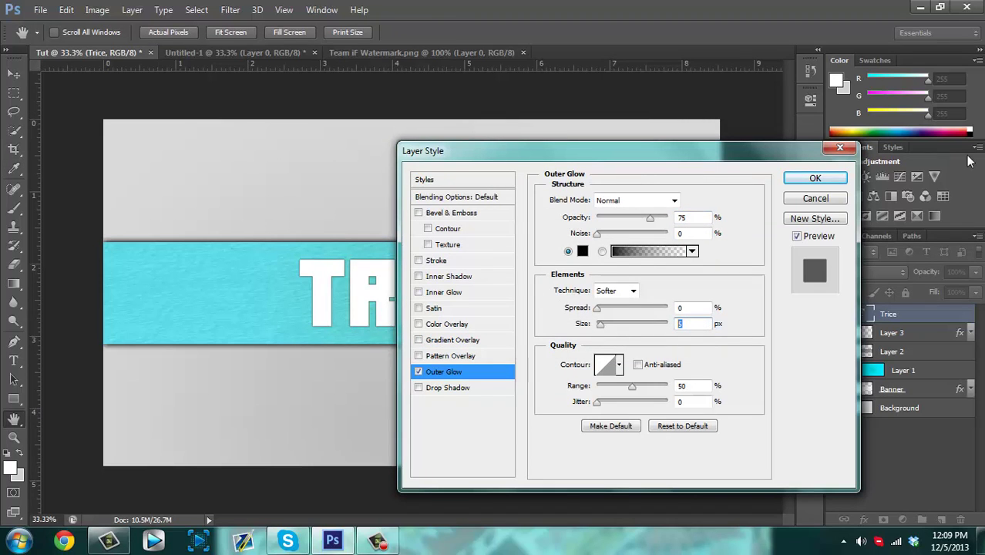
type("38")
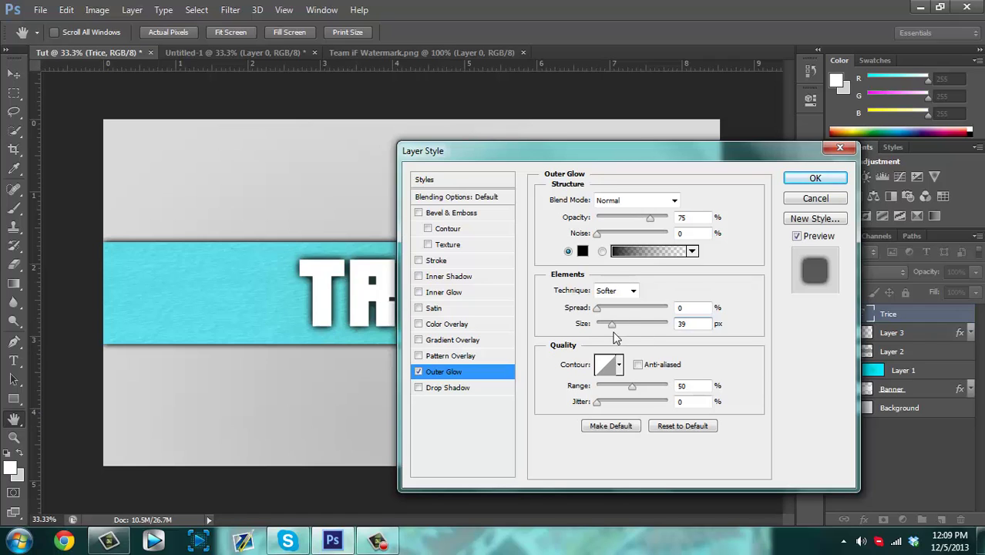
left_click_drag(611, 326, 638, 342)
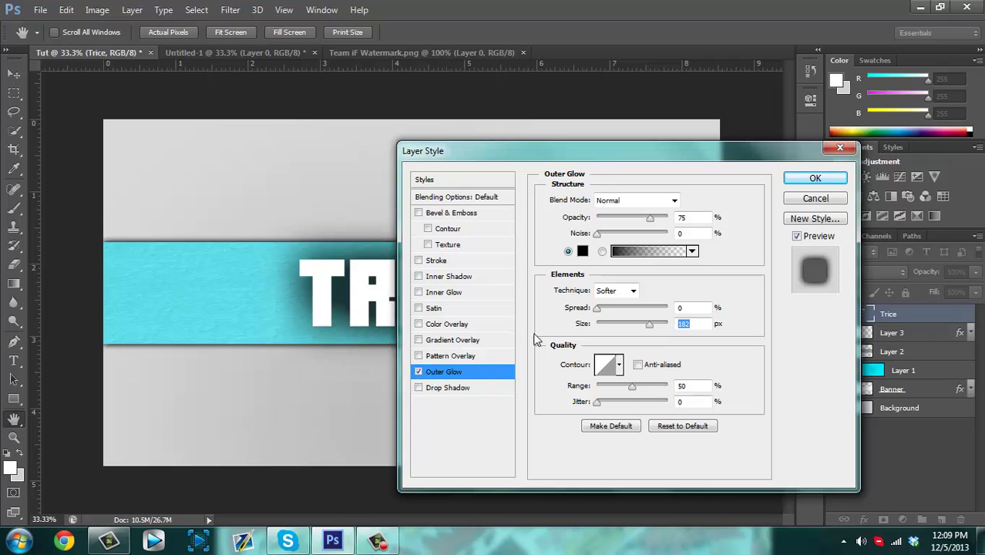
left_click_drag(651, 325, 625, 325)
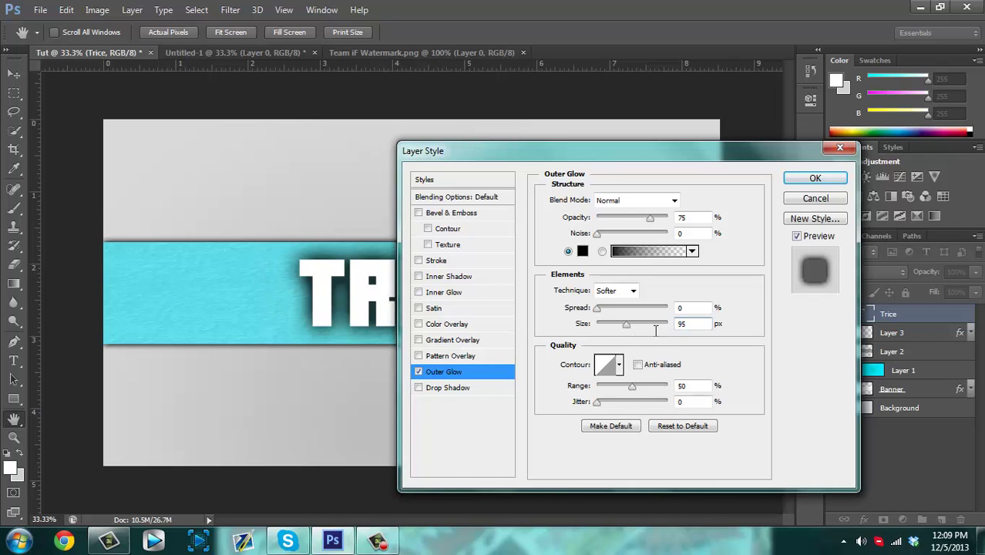
type("35")
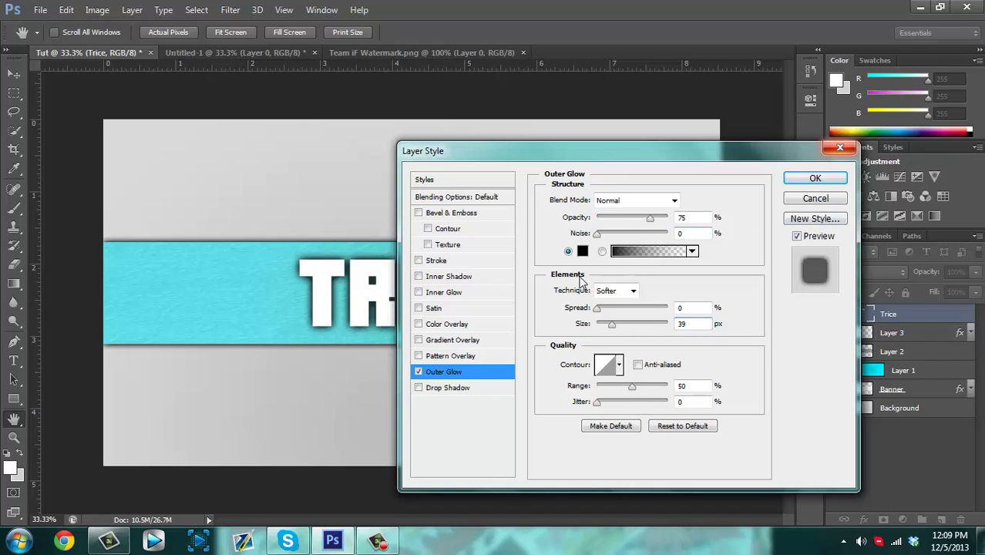
left_click(637, 291)
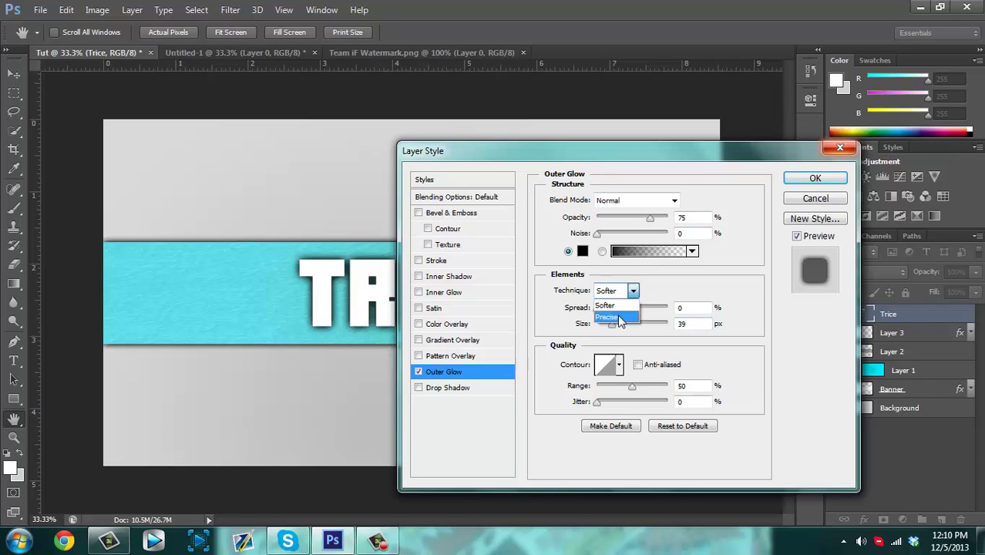
left_click(622, 317)
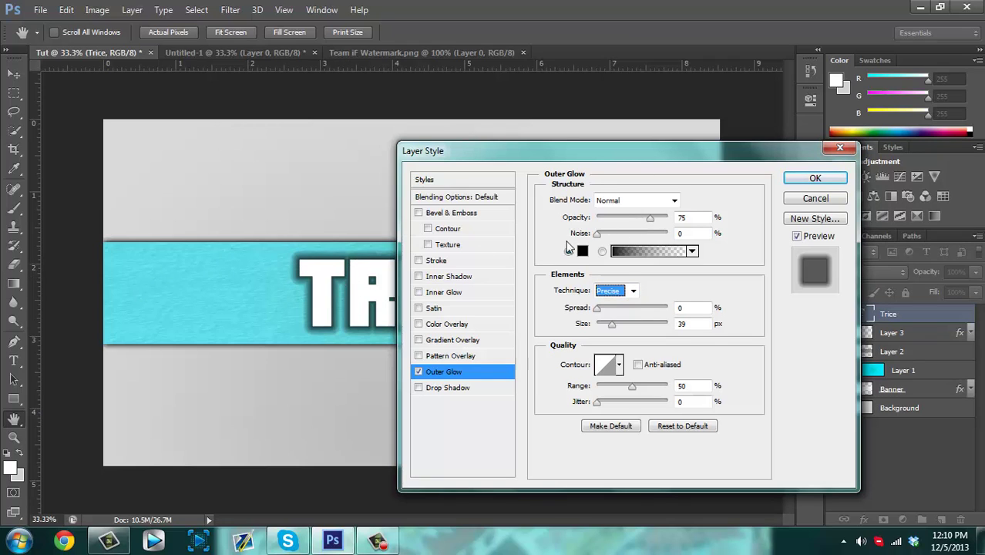
- Add a 5 px black outside Stroke to the Trice text with blend mode Overlay
left_click(418, 260)
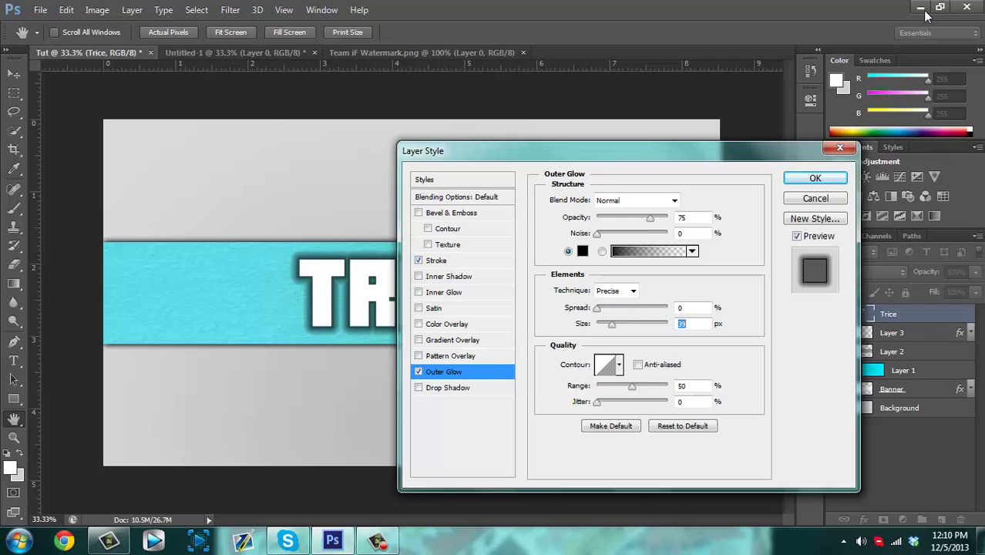
left_click(601, 251)
left_click(436, 261)
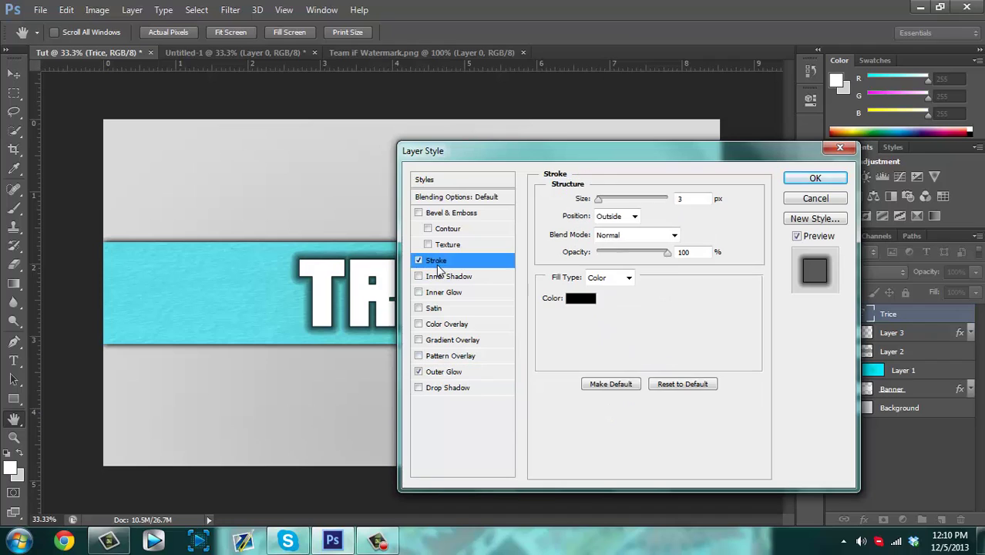
left_click(604, 202)
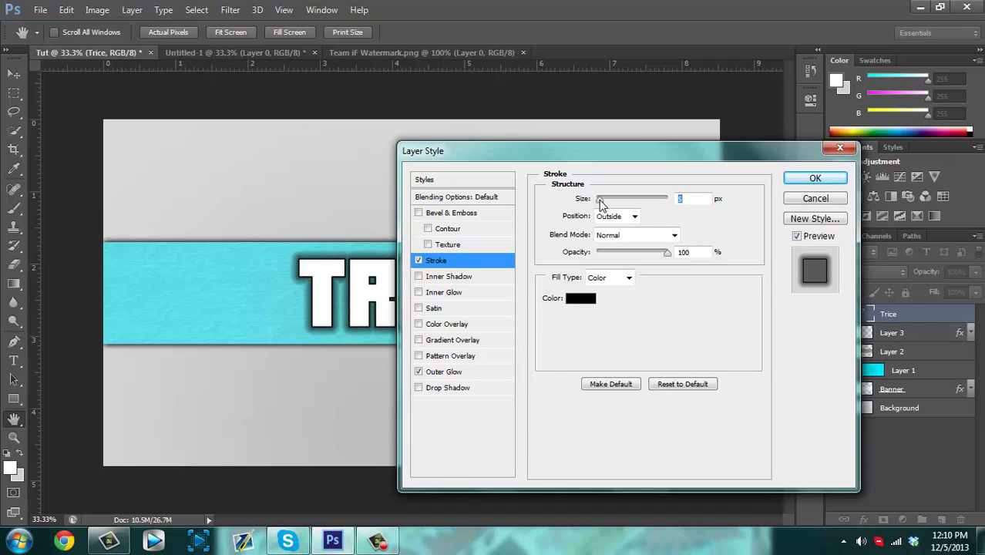
left_click(644, 238)
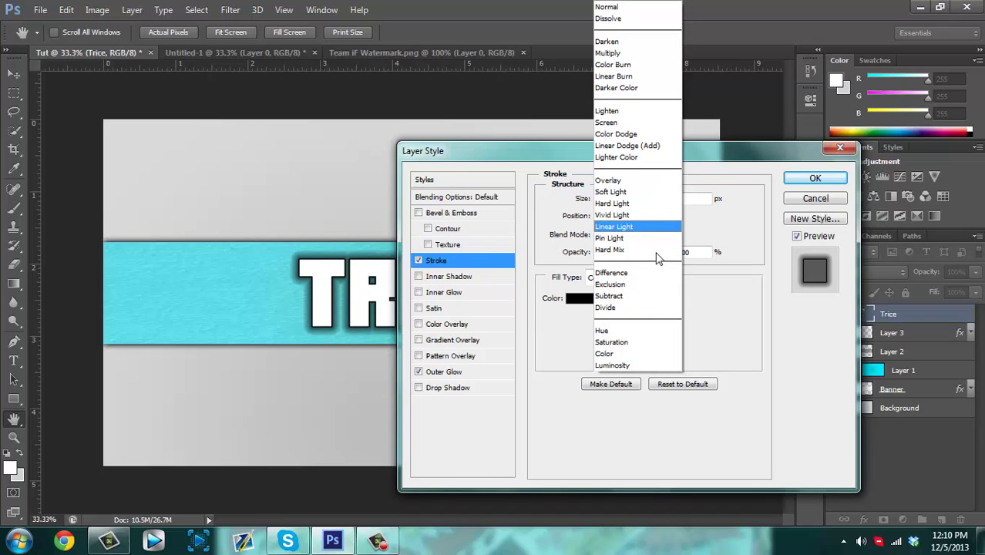
left_click(624, 181)
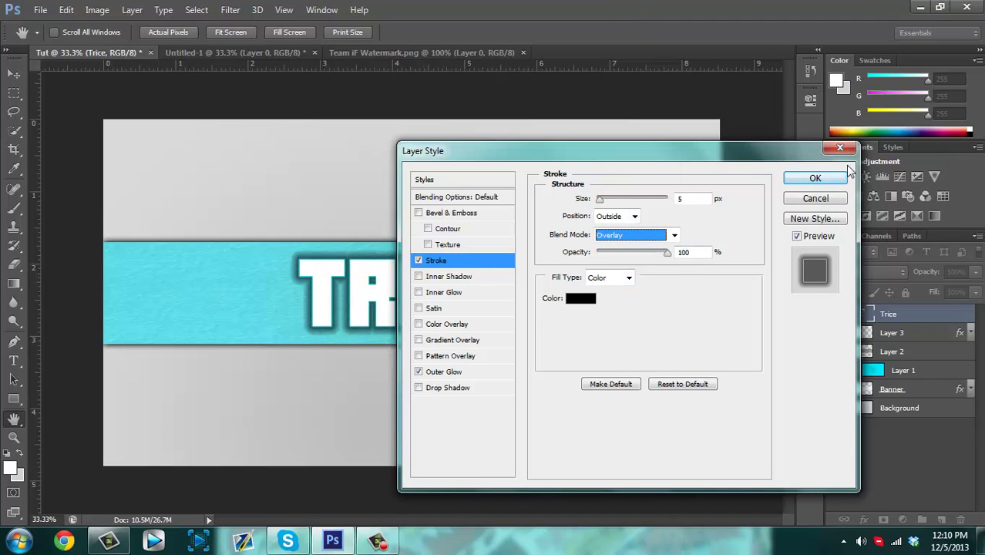
- Add a Satin effect to the Trice text, trying blend mode Normal and settling on Overlay
left_click(418, 310)
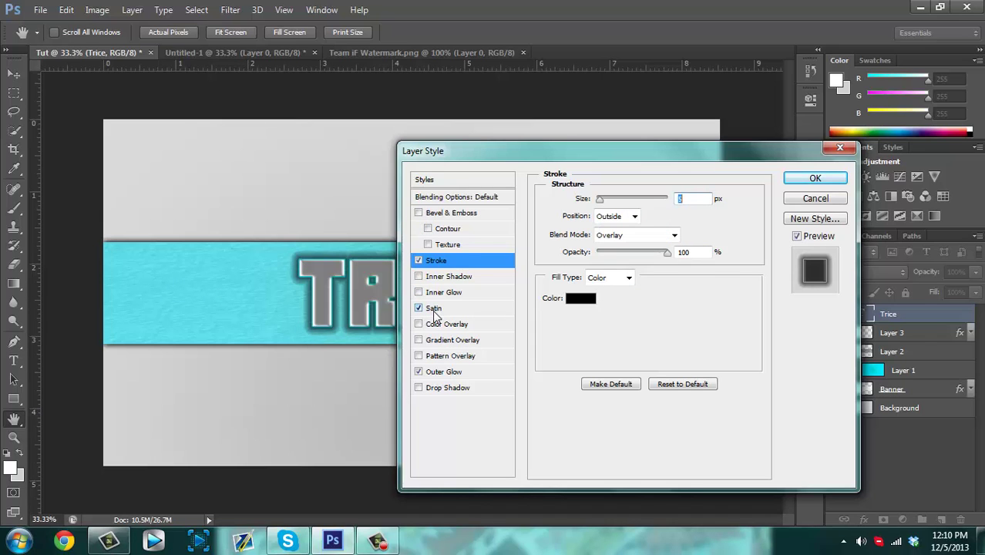
left_click(433, 309)
left_click(652, 199)
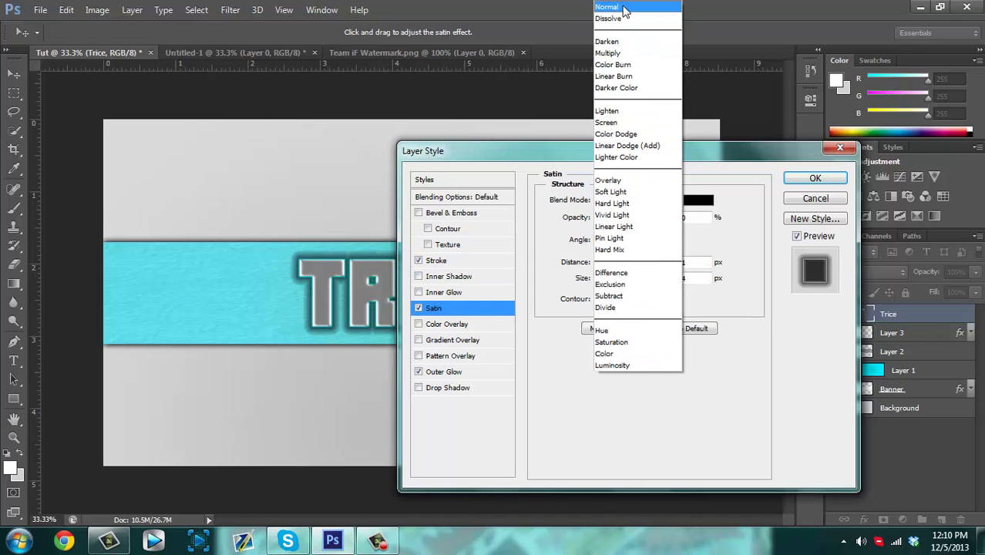
left_click(624, 9)
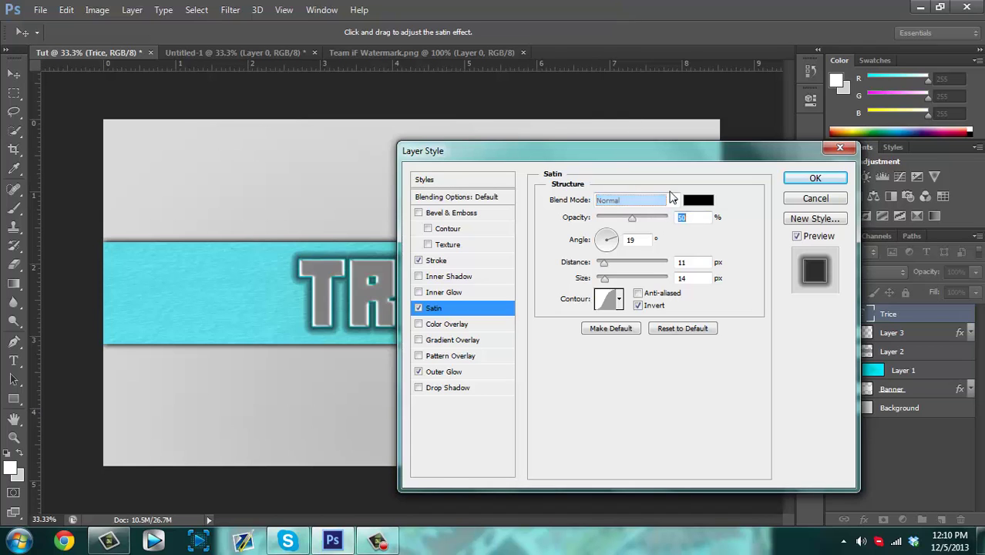
left_click(670, 198)
left_click(652, 185)
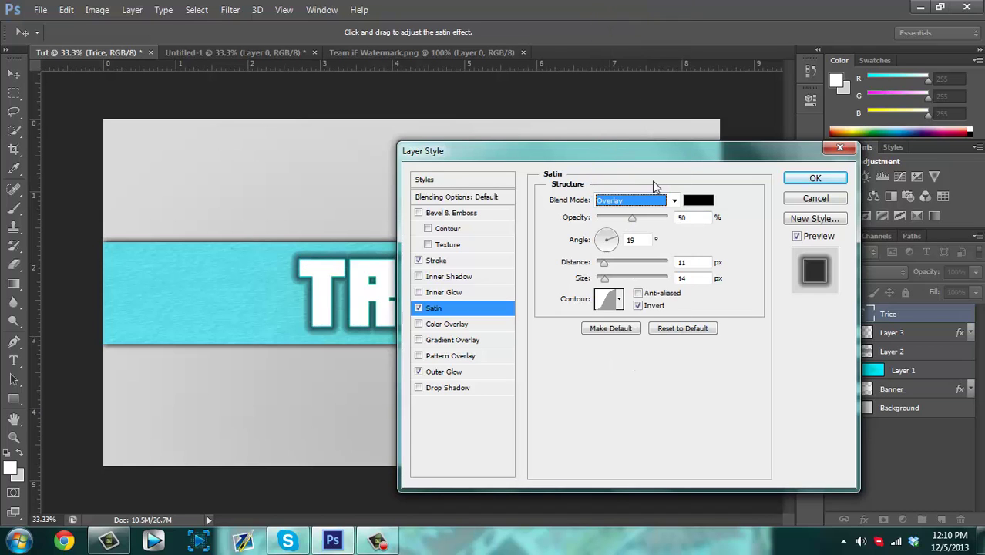
- Set the Satin angle to 90°, distance to 1 px and size to 25 px, and apply the layer style
double_click(631, 240)
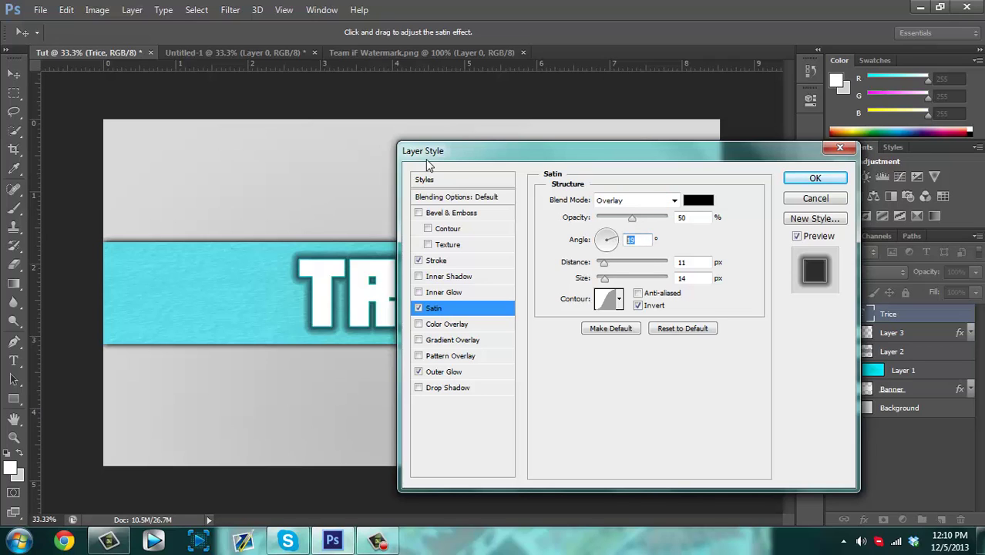
type("90")
left_click_drag(603, 262, 597, 262)
double_click(696, 264)
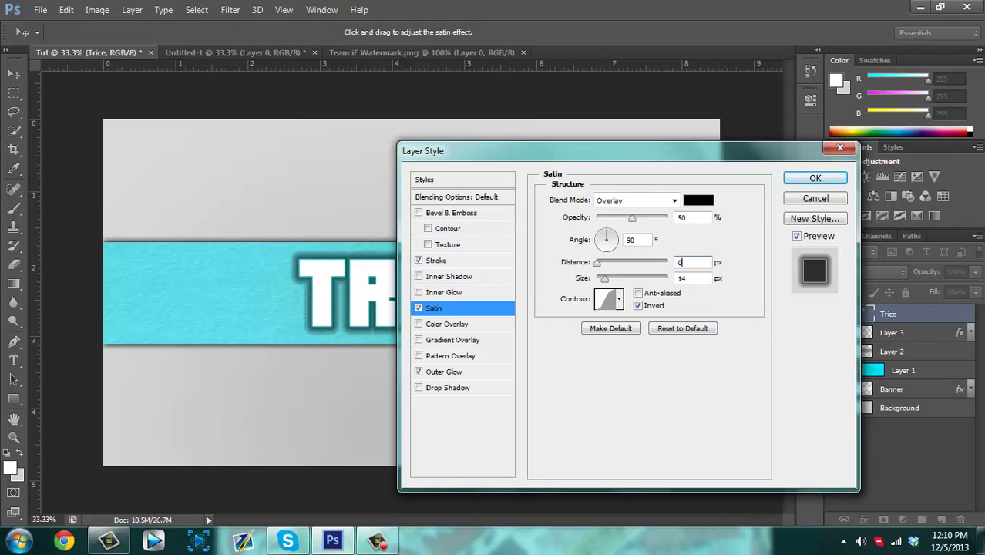
type("0")
key("Return")
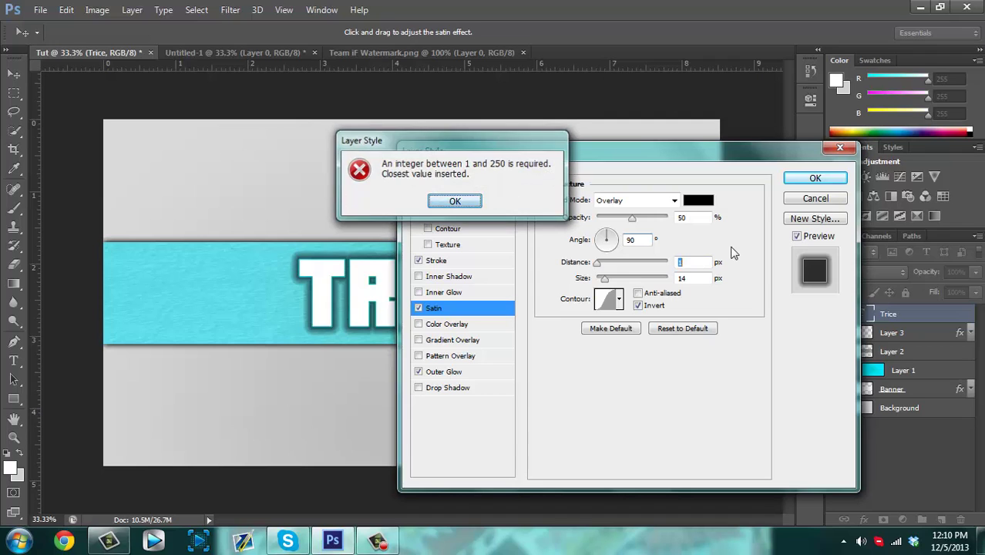
key("Return")
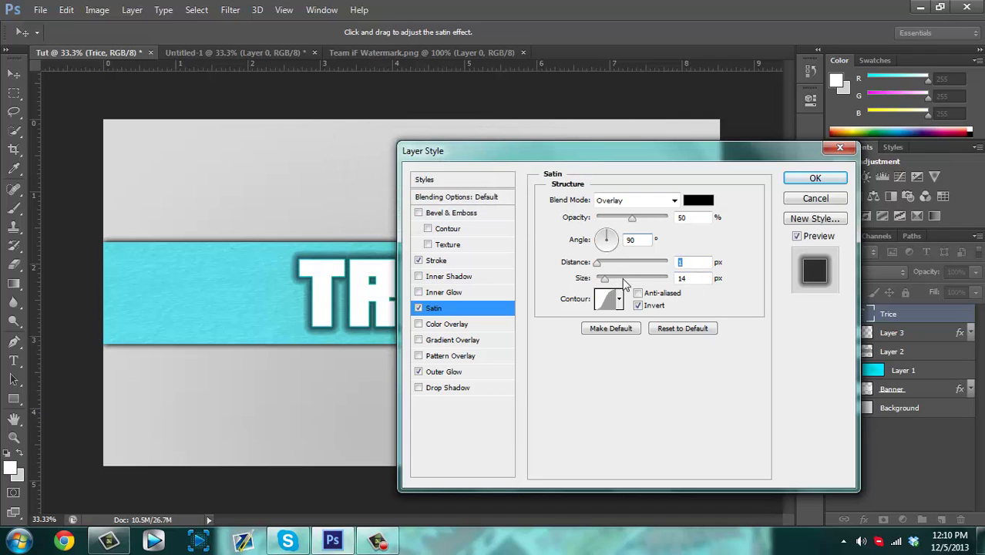
key("Tab")
type("25")
key("Return")
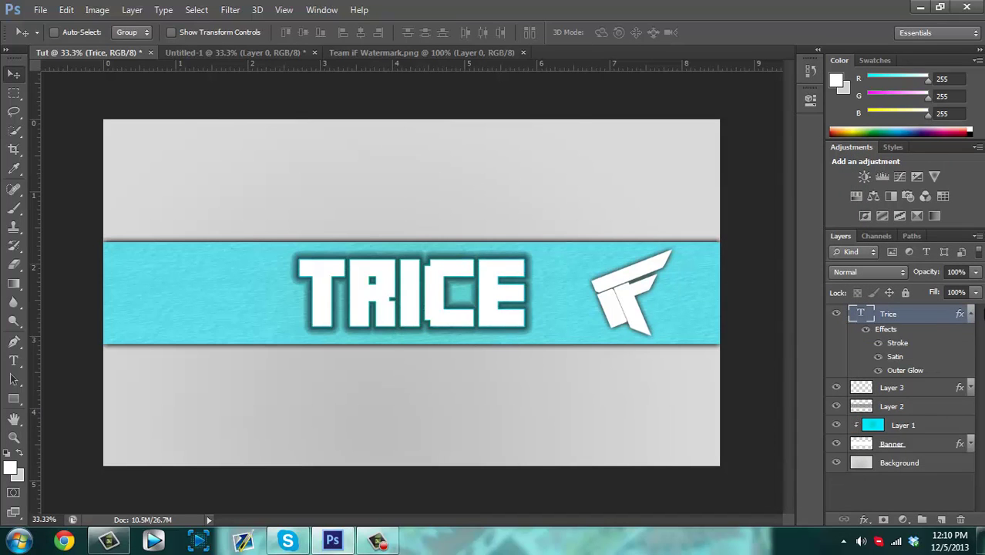
- Add a Gradient Overlay to the Trice text and load the Neutral Density preset in the gradient editor
double_click(970, 315)
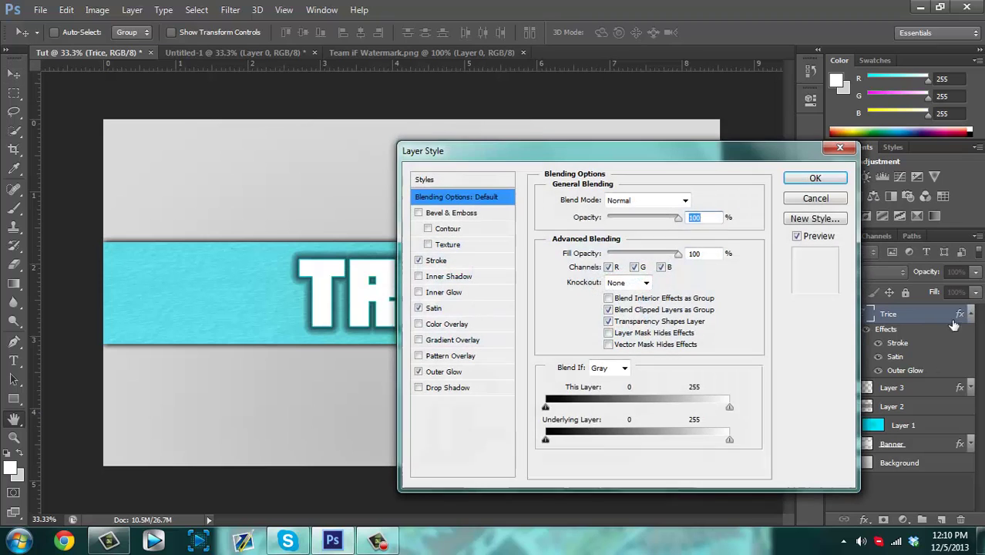
left_click(433, 308)
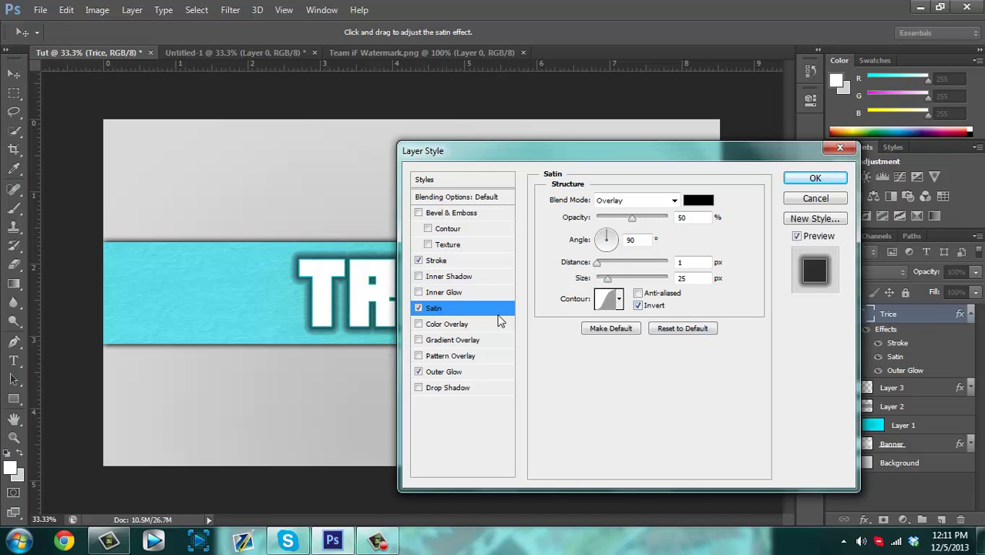
left_click(454, 342)
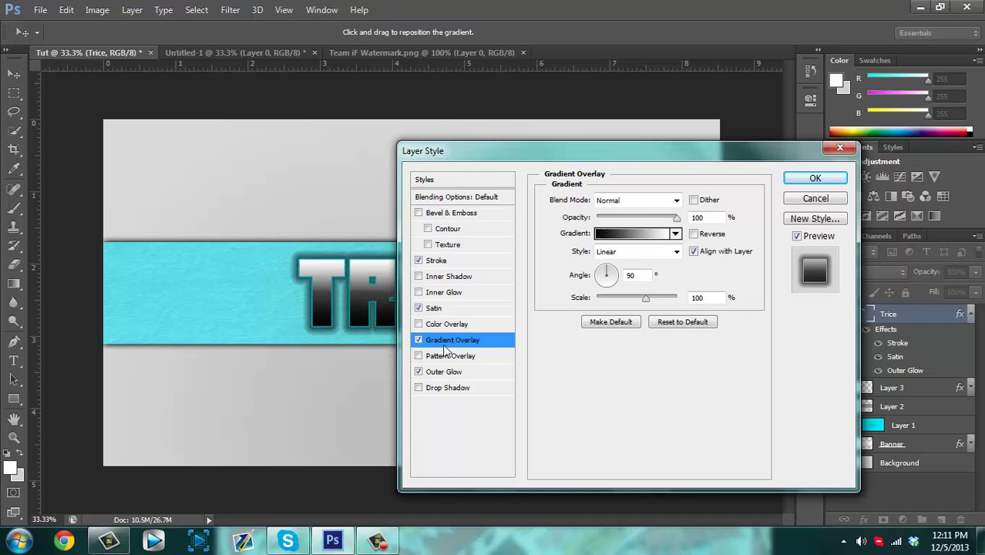
left_click(633, 240)
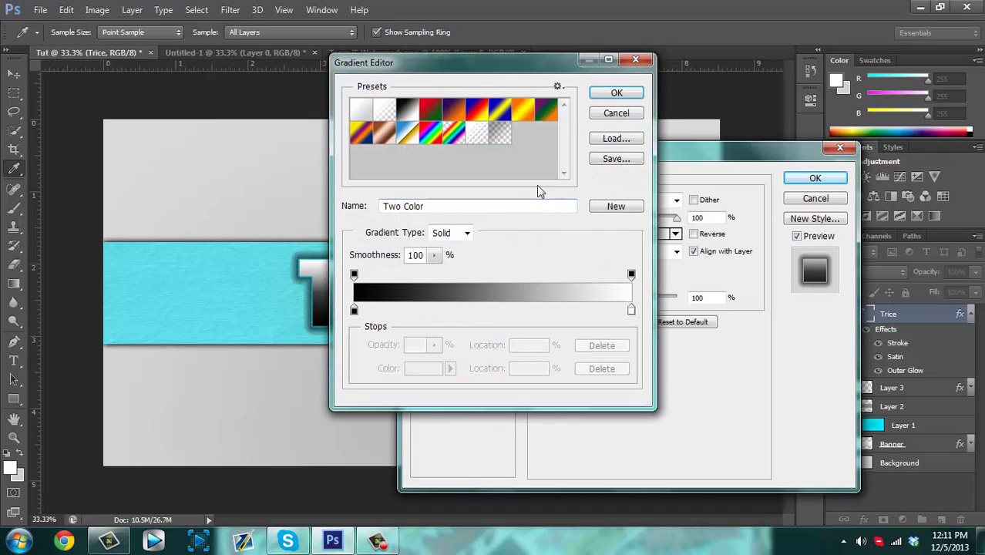
left_click(505, 138)
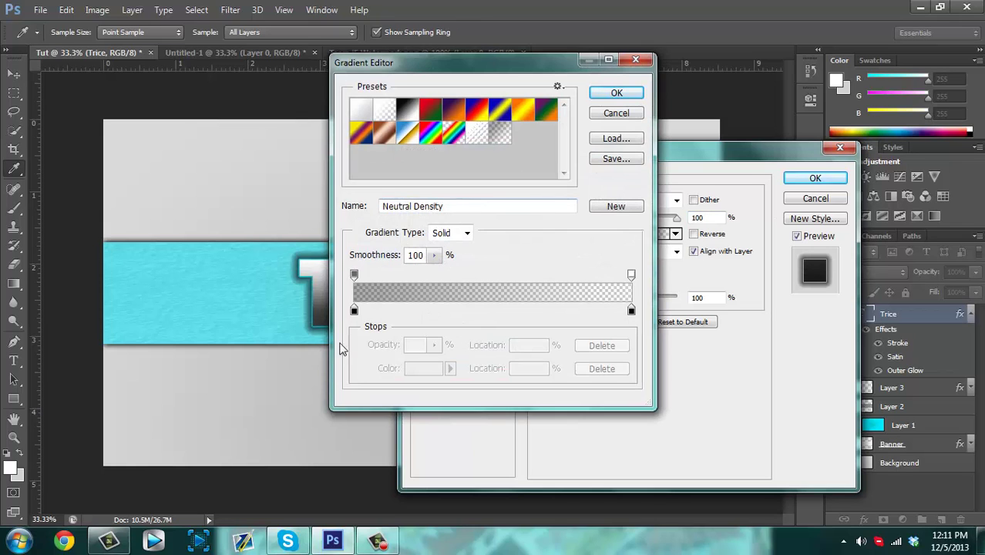
- Set the gradient's end color stop at 100% to white
double_click(631, 312)
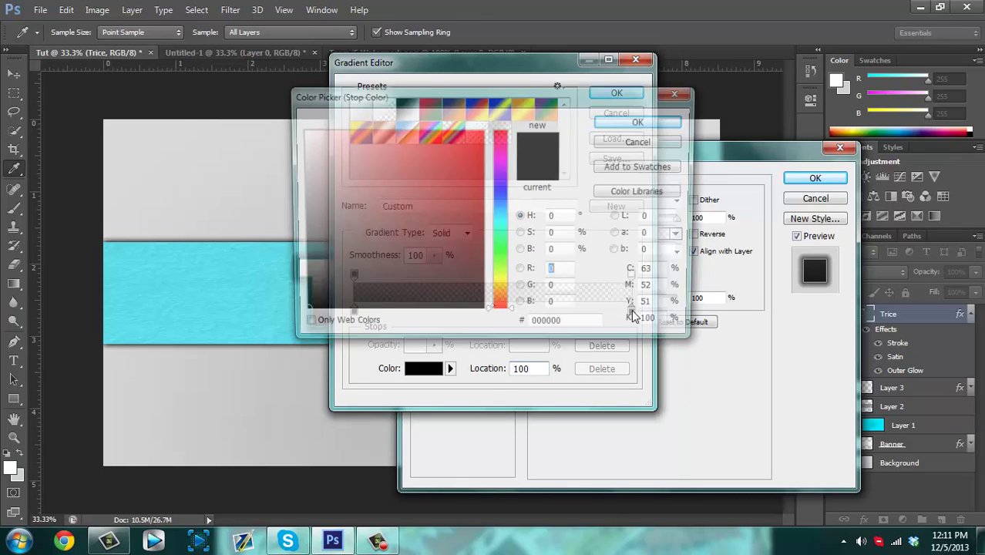
left_click_drag(313, 163, 290, 95)
left_click(613, 122)
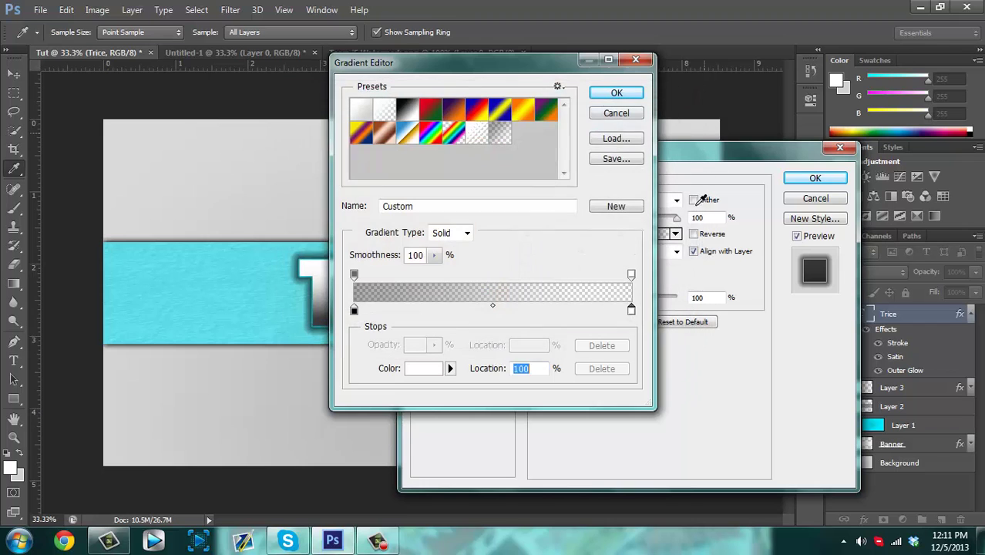
- Set the gradient's start color stop at 0% to light grey #c8c8c8 after trying near-white, and accept the gradient
double_click(354, 310)
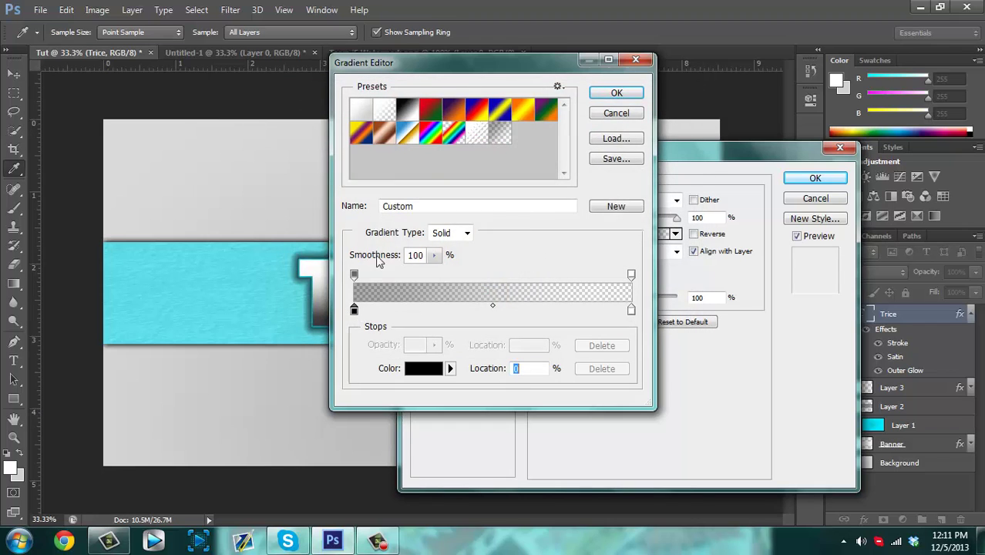
left_click(320, 130)
left_click(640, 122)
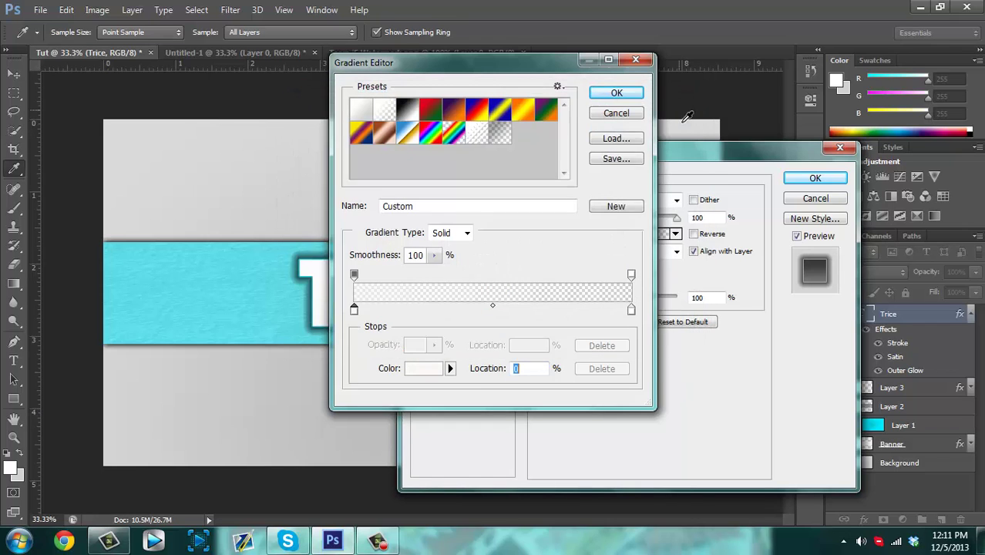
double_click(354, 310)
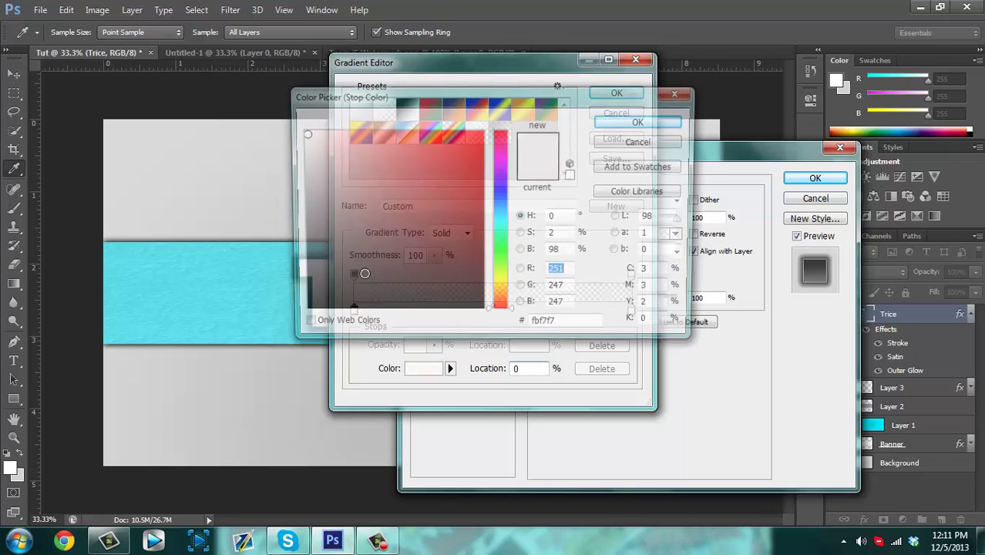
left_click(302, 170)
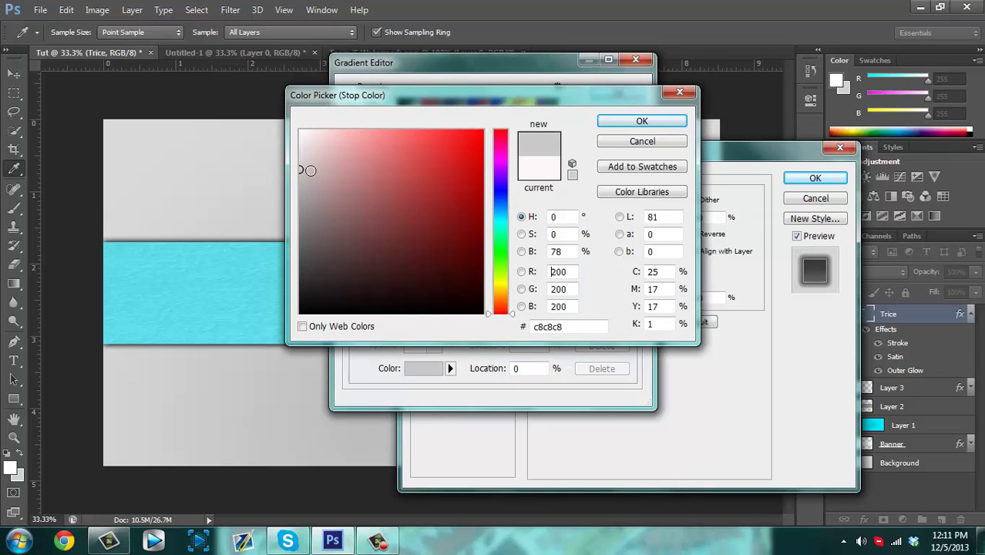
left_click(636, 124)
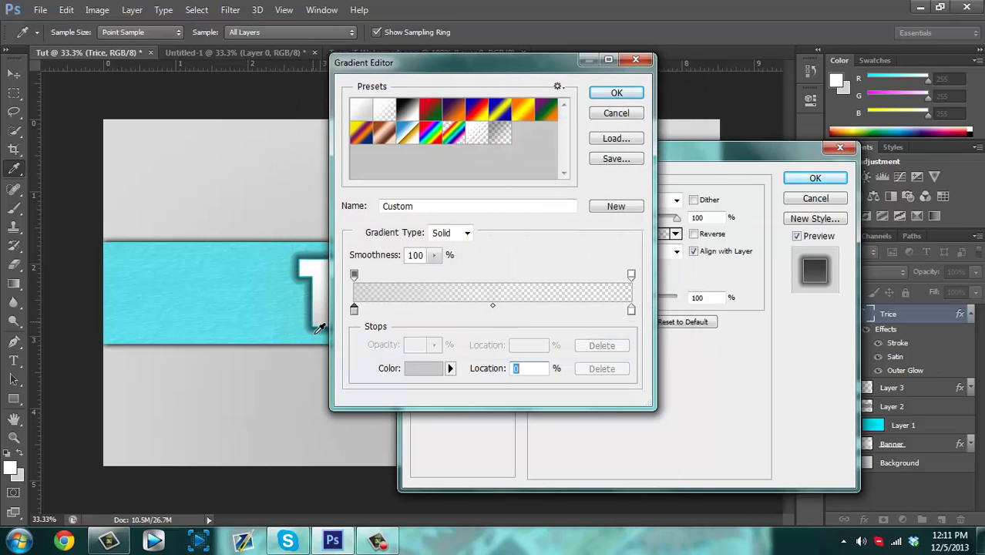
left_click_drag(508, 71, 565, 66)
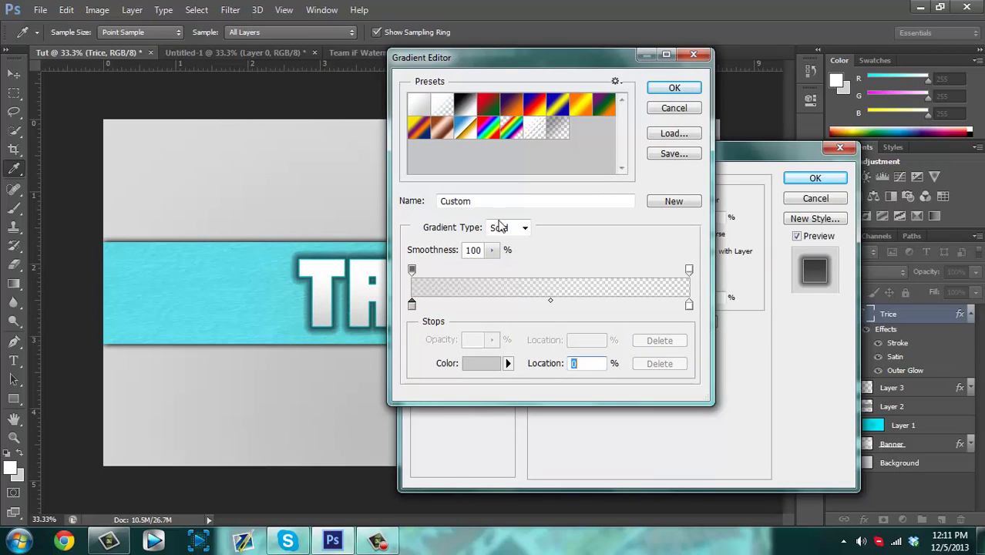
left_click(669, 90)
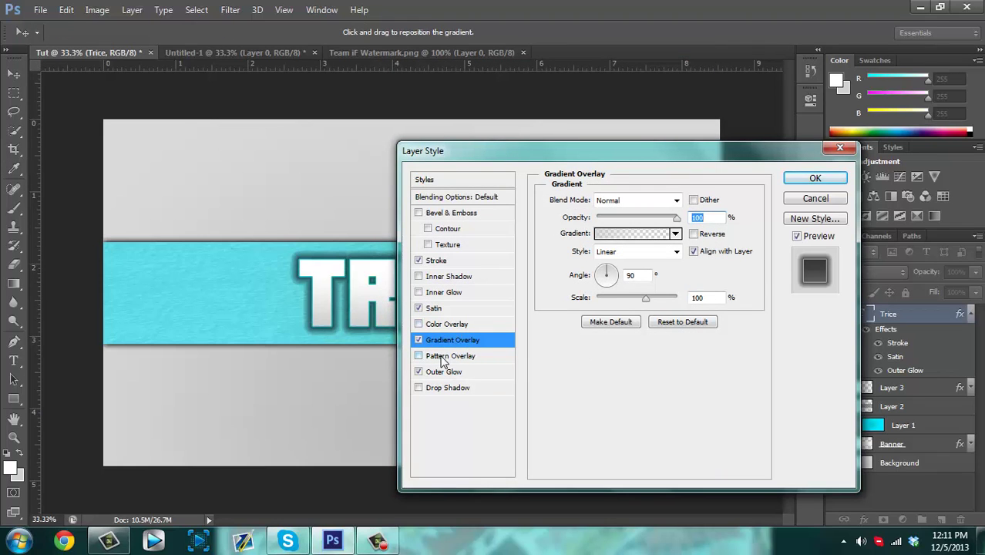
- Add a Pattern Overlay with the light grey paper-like pattern at about 30% opacity, apply the layer style and collapse the text layer's effects list
left_click(447, 356)
left_click(643, 249)
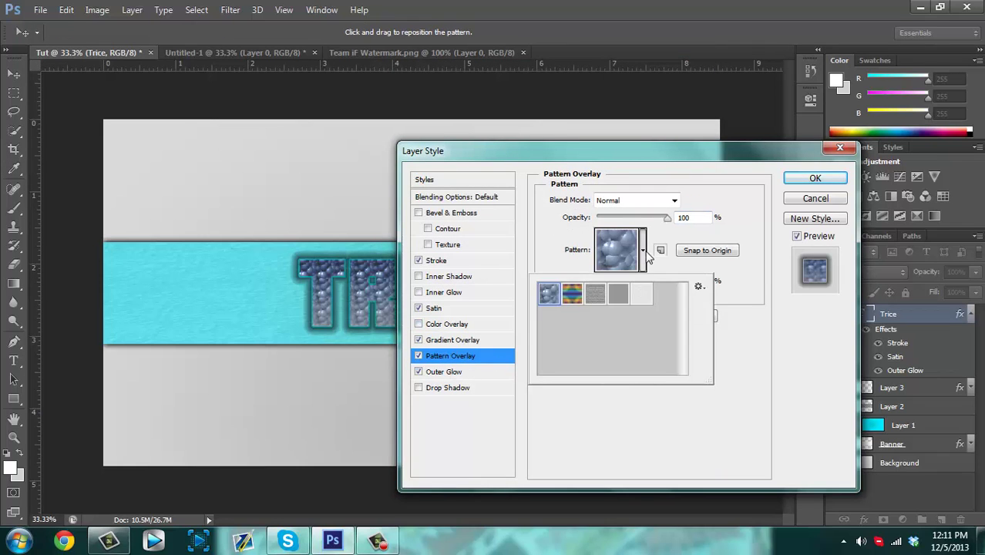
left_click(642, 293)
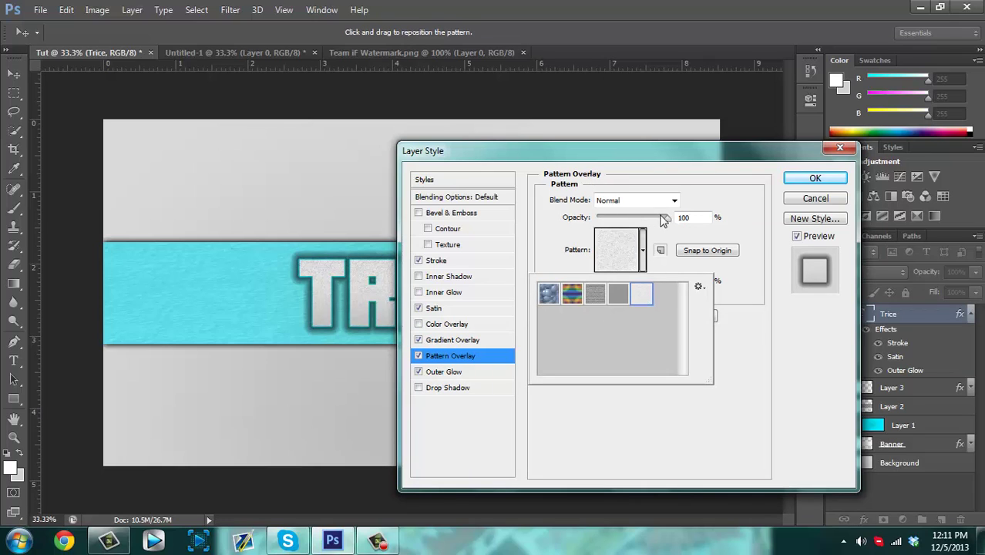
left_click_drag(667, 219, 619, 227)
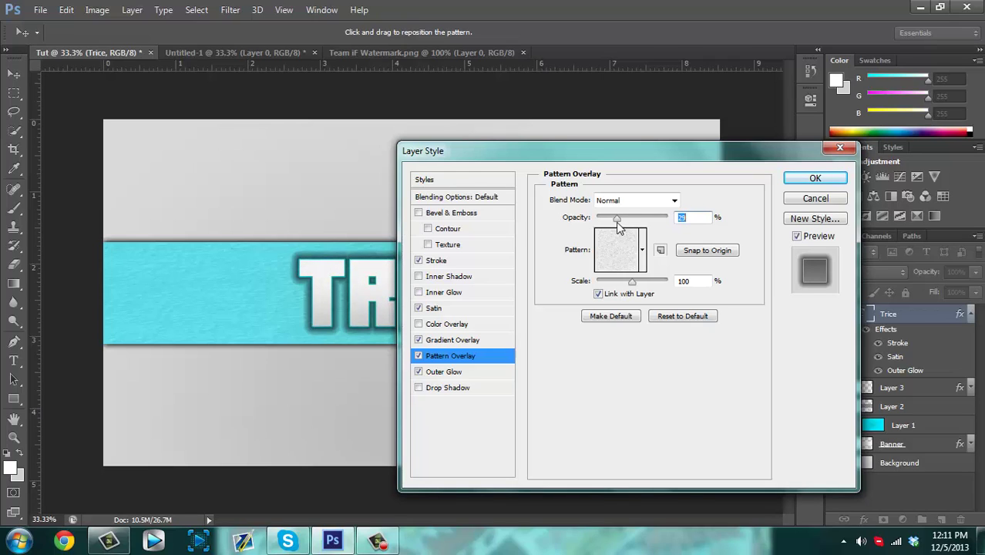
type("230")
key("Return")
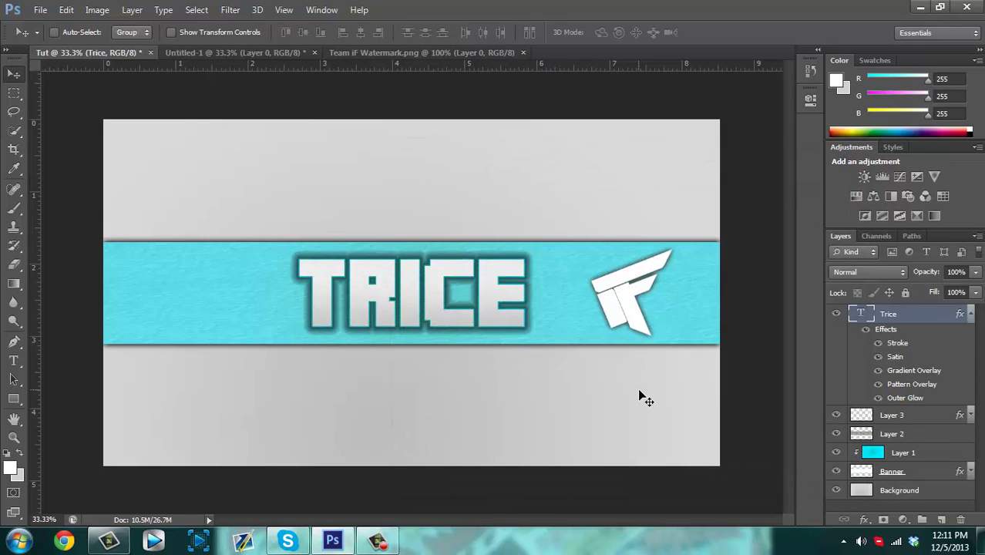
left_click(971, 315)
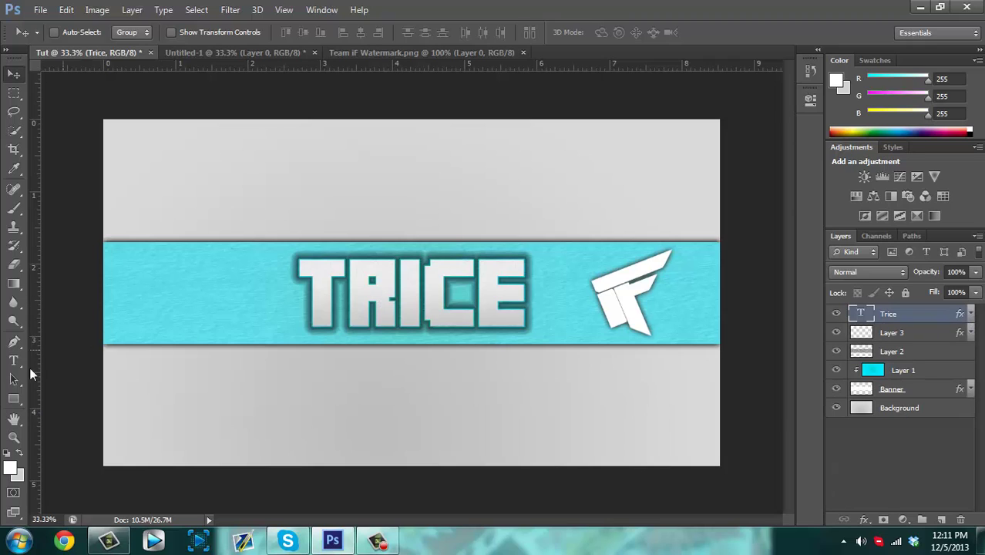
- Create a new layer above the Trice text and start a new text line at the cyan strip's left end
left_click(10, 362)
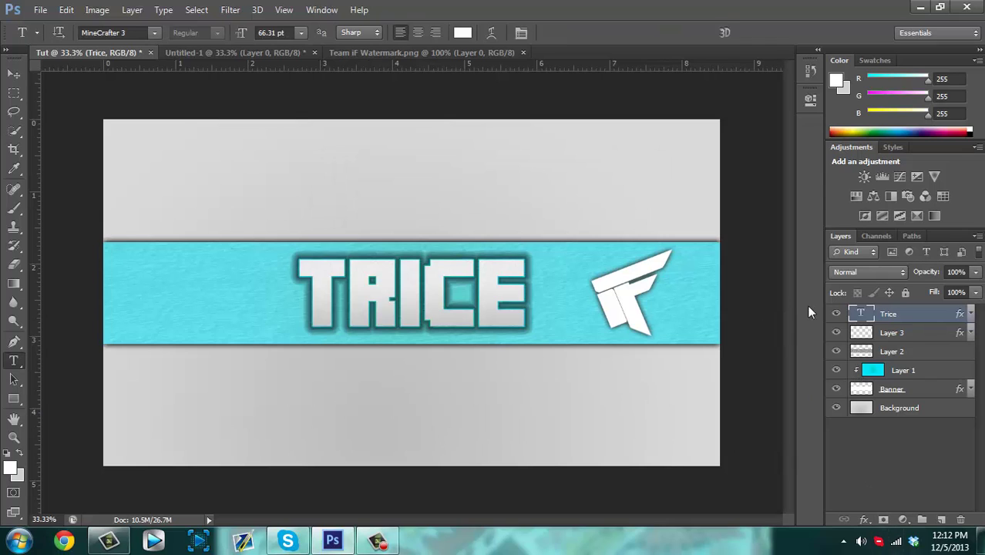
left_click(879, 452)
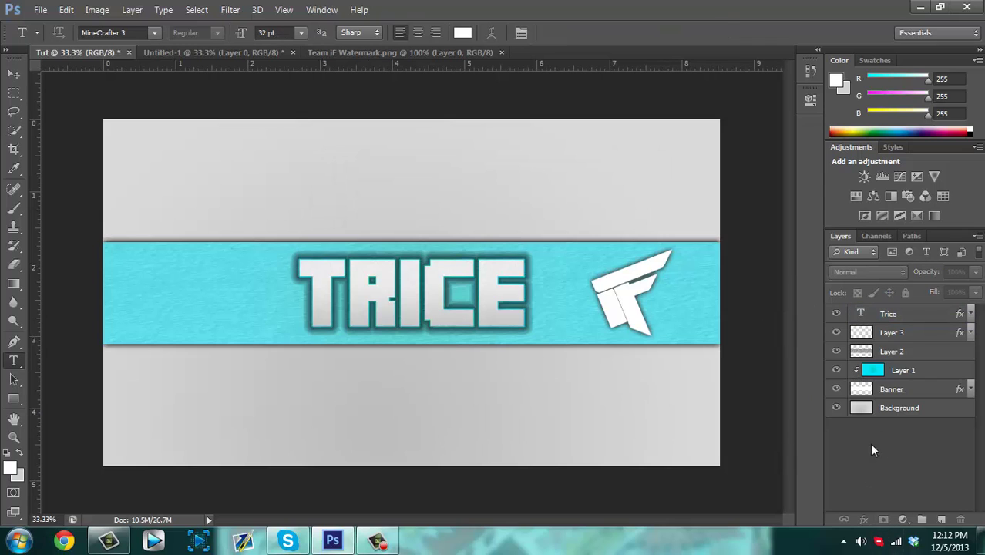
left_click(347, 345)
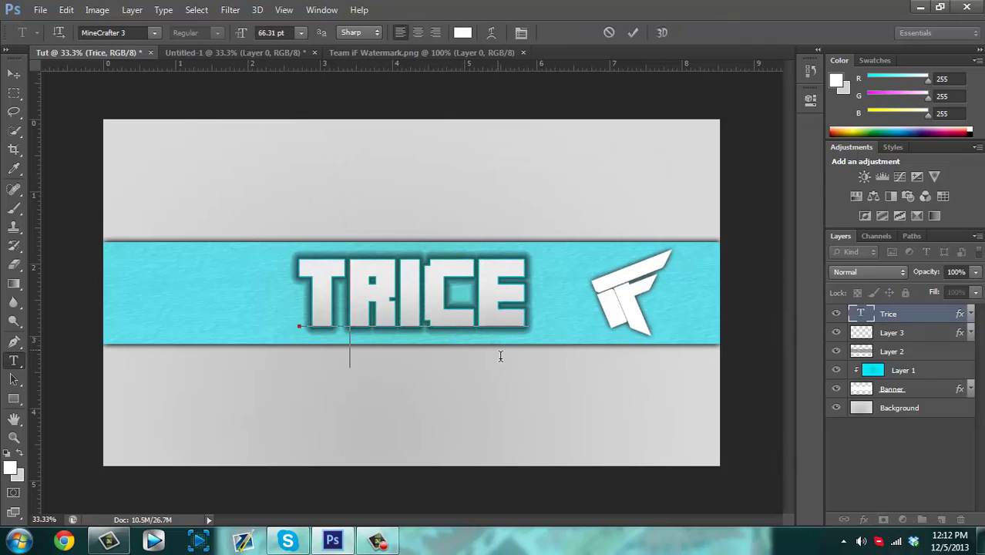
left_click(862, 463)
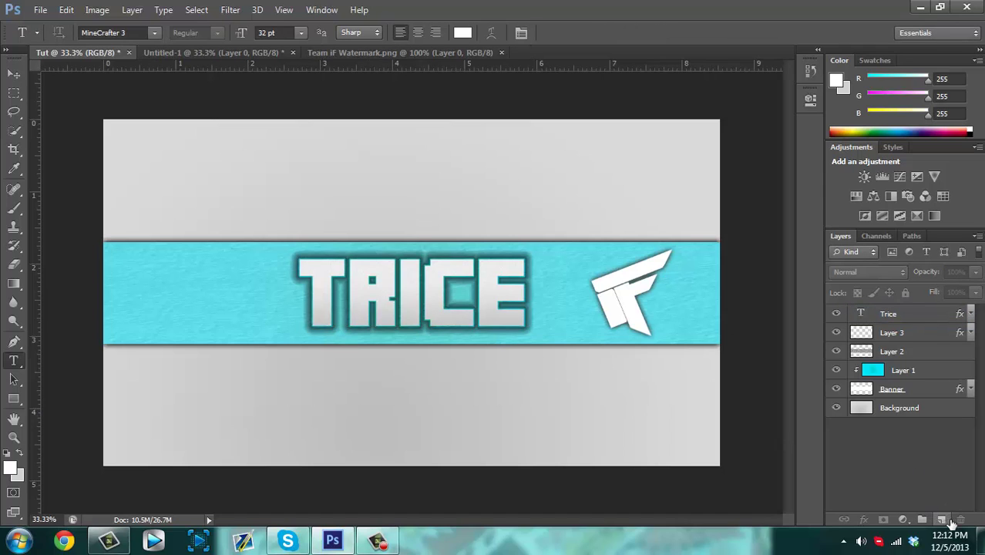
left_click(940, 519)
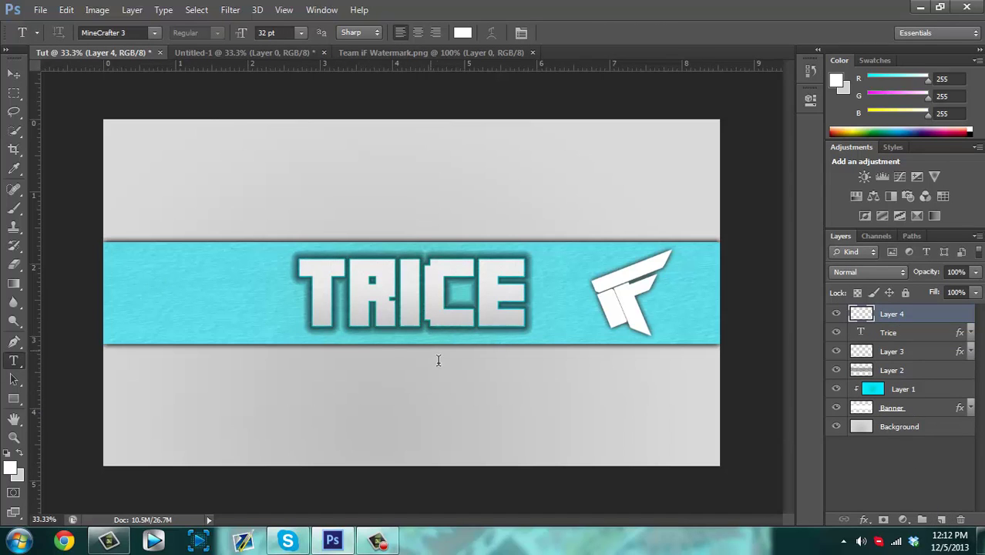
left_click(359, 346)
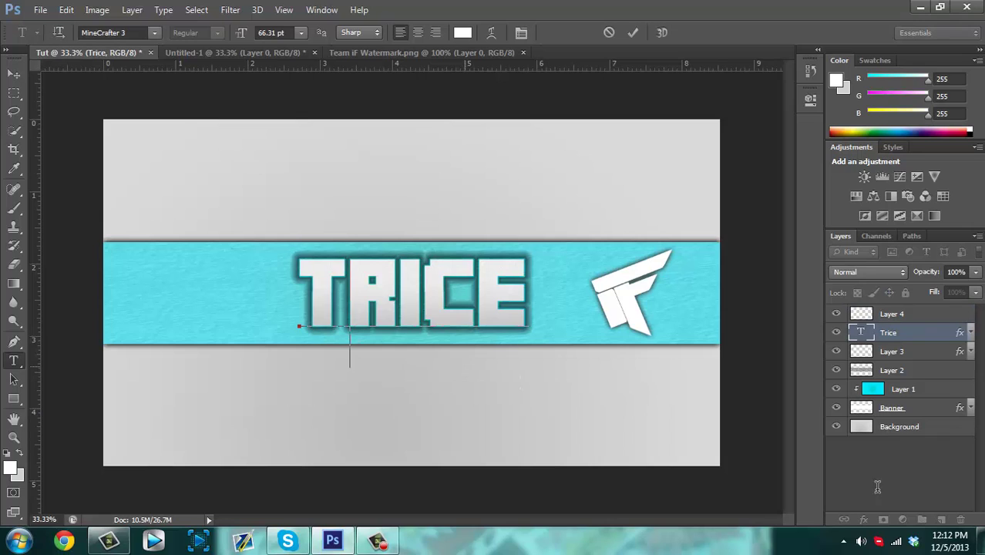
left_click(925, 315)
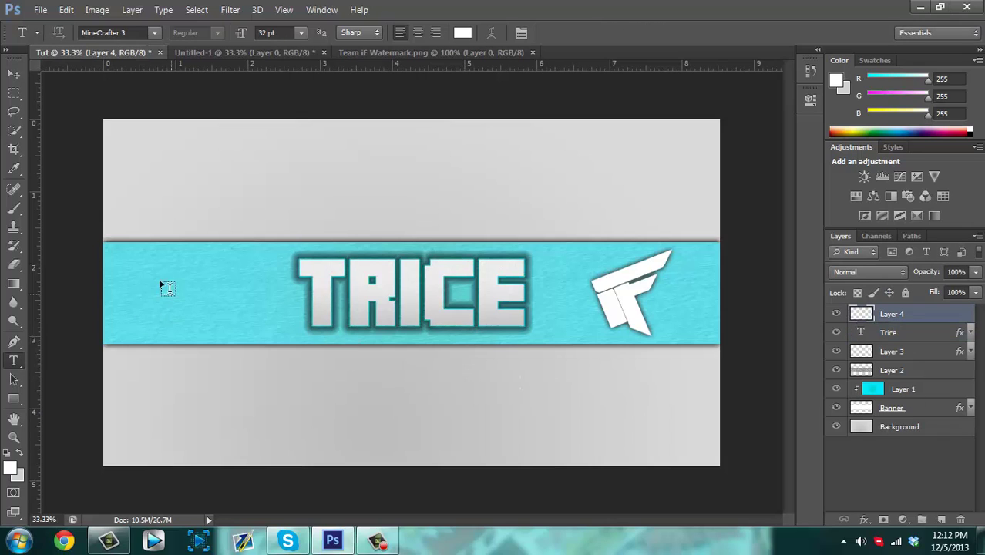
left_click(113, 275)
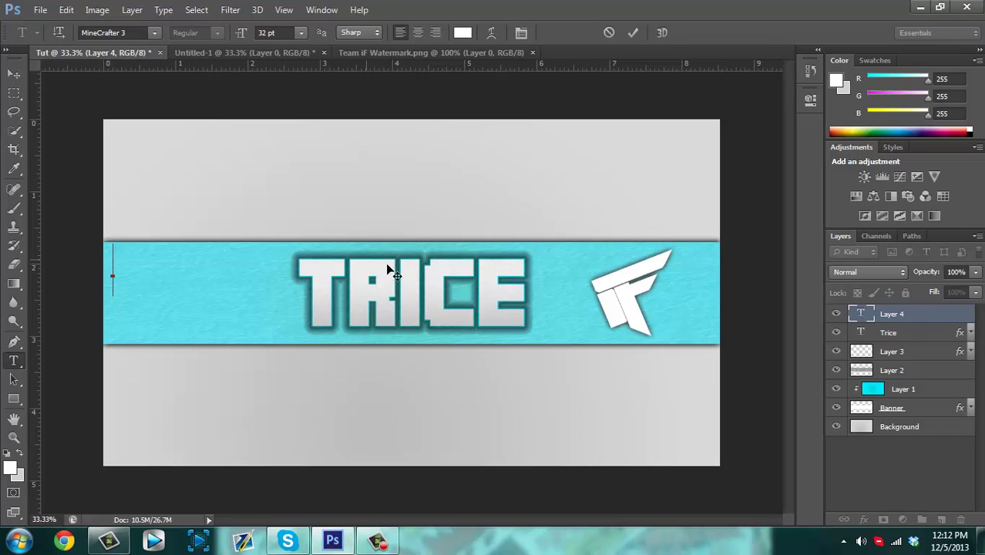
- Set the new text to 12 pt AgencyFB (OT1) and enter "Proud Member Of iFko"
left_click(272, 32)
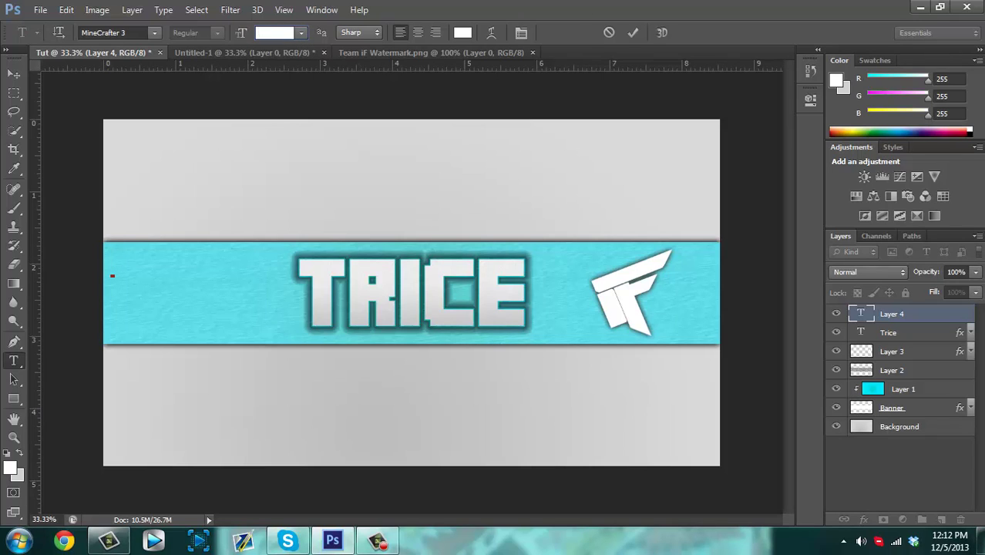
key("Return")
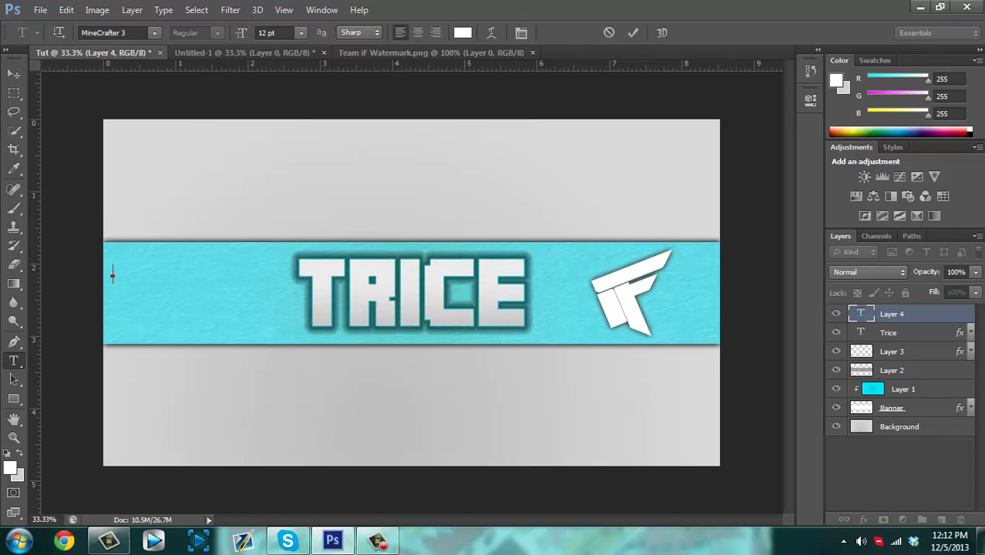
left_click(155, 32)
left_click_drag(312, 277, 308, 74)
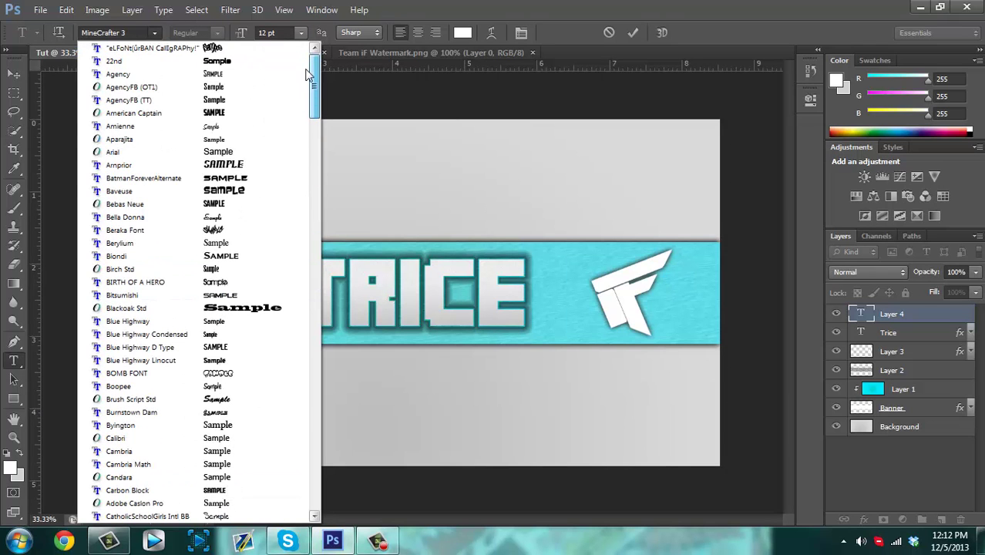
left_click(247, 87)
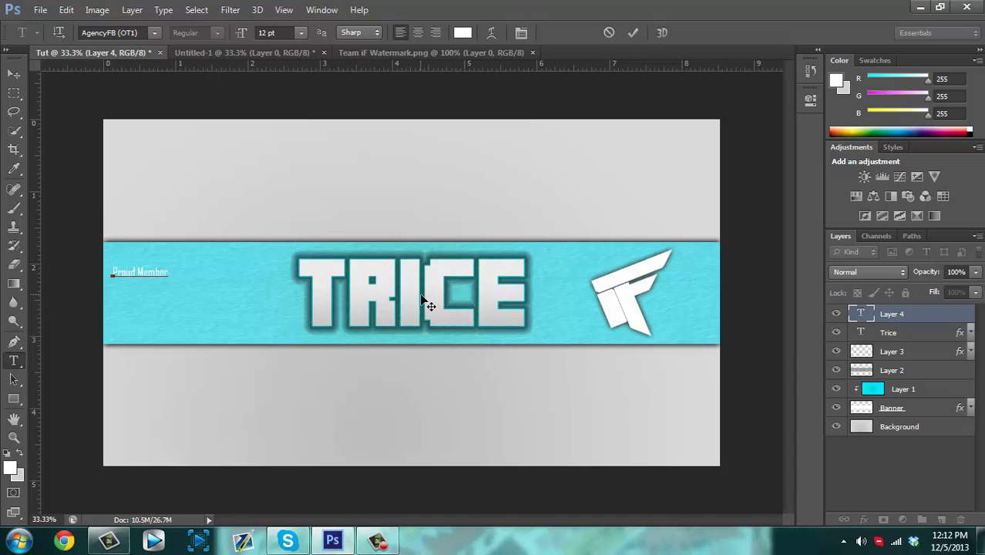
type("Of iFko")
- Warp the tagline text with a horizontal Bulge style and set its bend to 10%
left_click(492, 33)
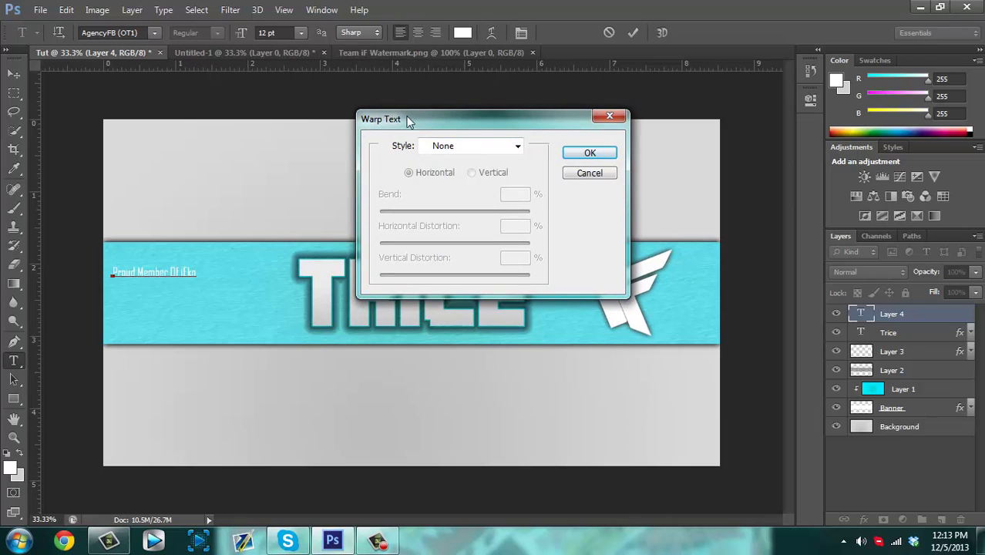
left_click(477, 146)
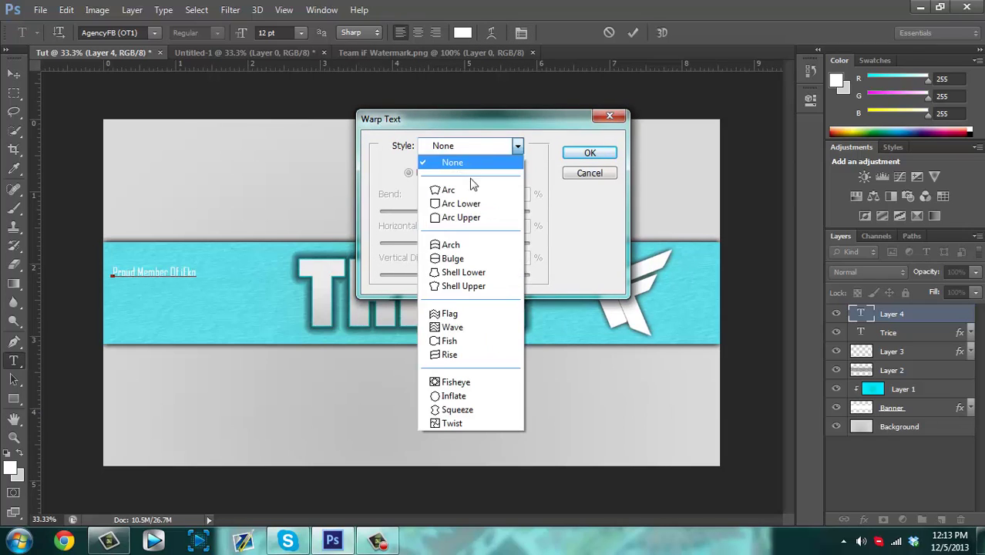
left_click(472, 262)
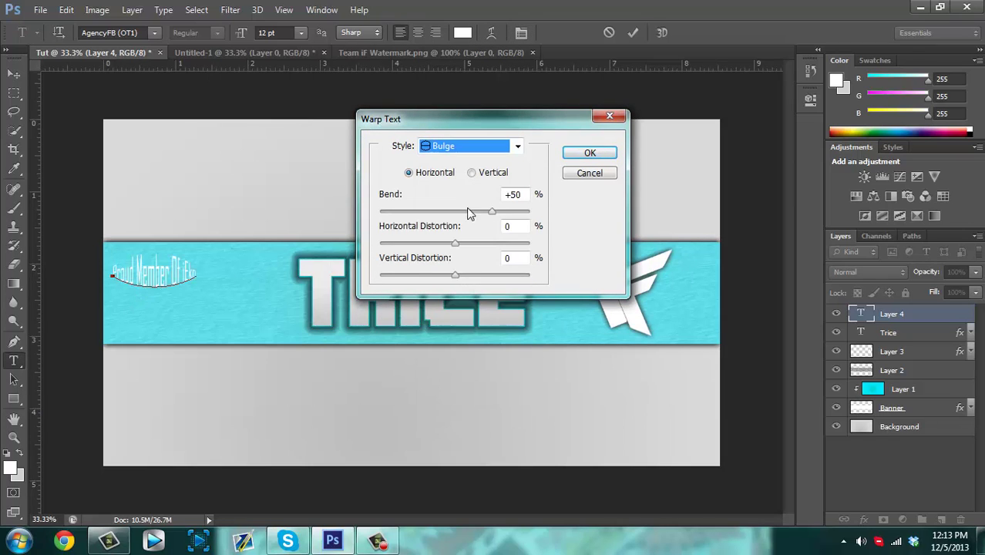
mouse_move(491, 212)
left_mouse_down()
mouse_move(455, 214)
mouse_move(477, 214)
left_mouse_up()
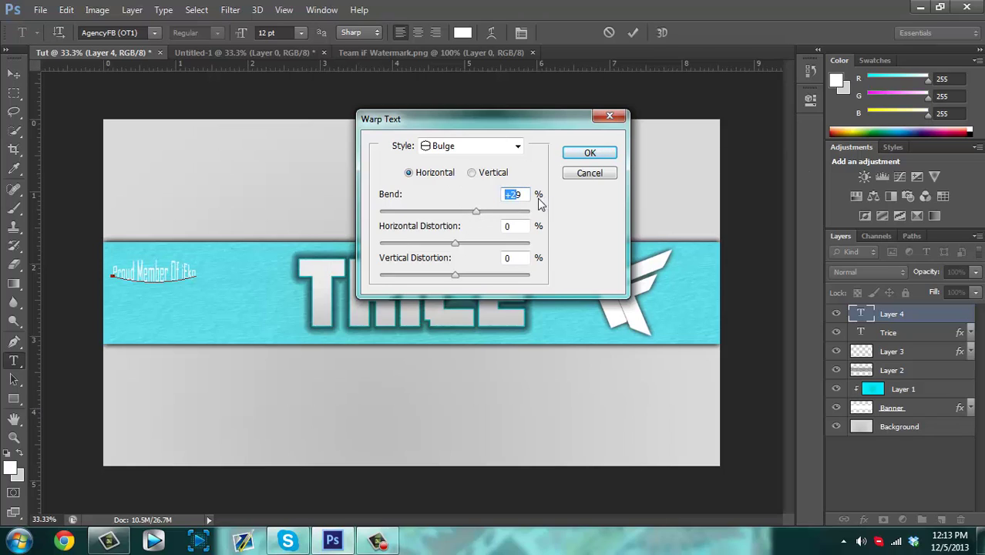
key("BackSpace")
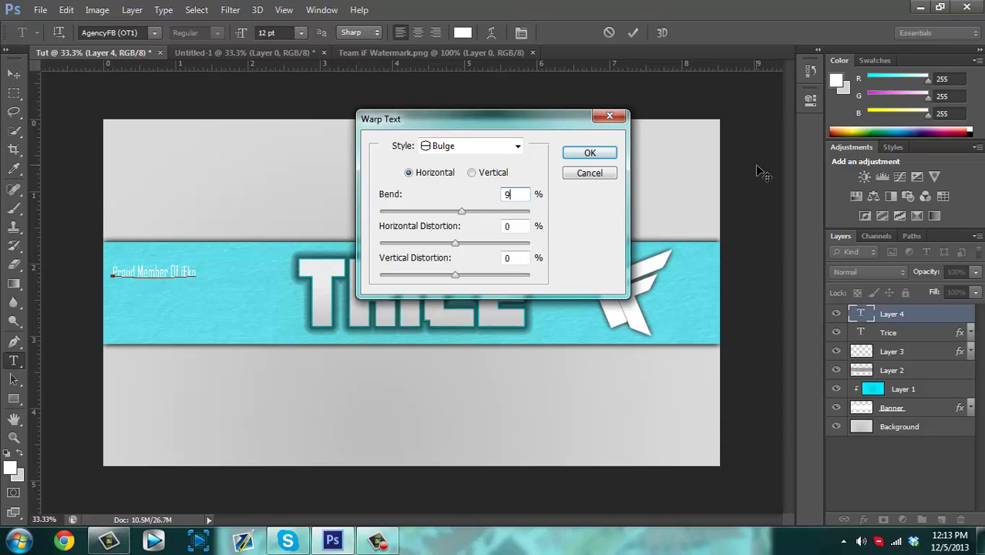
key("BackSpace")
type("10")
key("Return")
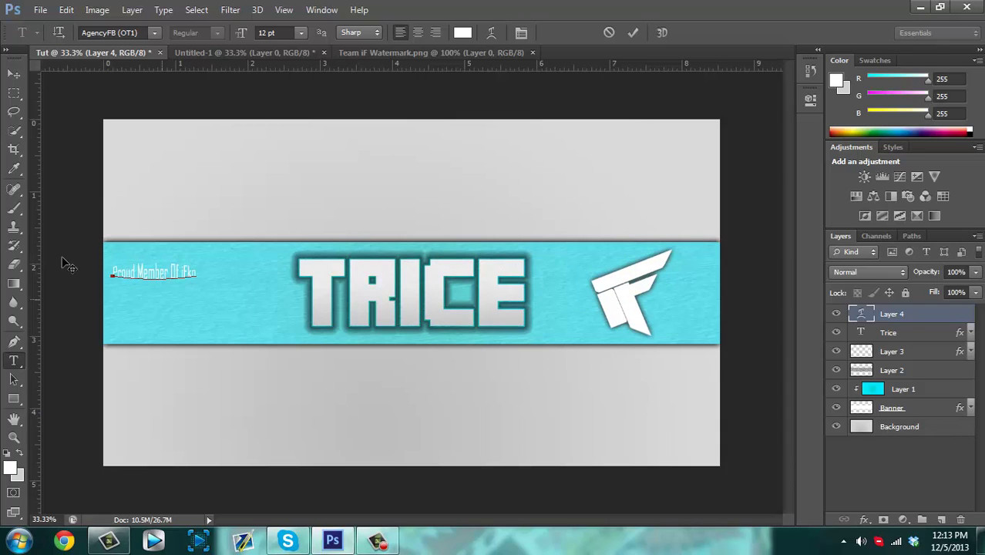
- Move the tagline to sit centred just beneath the Trice text, and delete the team logo layer, Layer 3
left_click(13, 74)
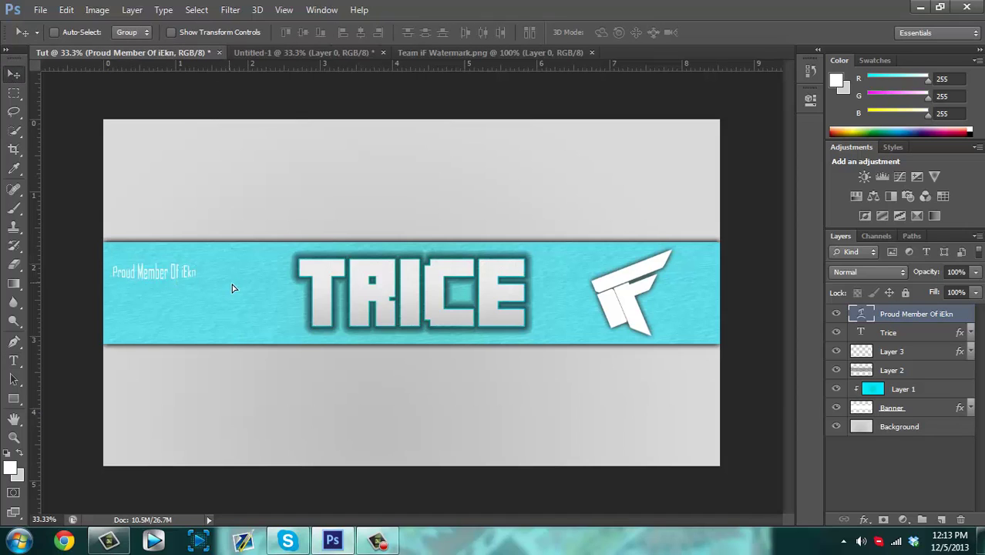
left_click_drag(232, 288, 423, 335)
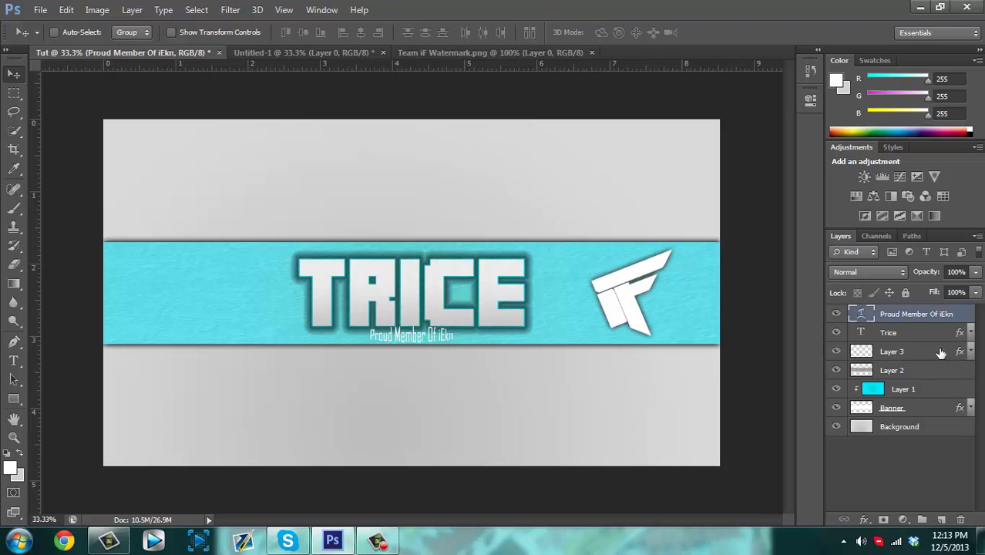
left_click(923, 360)
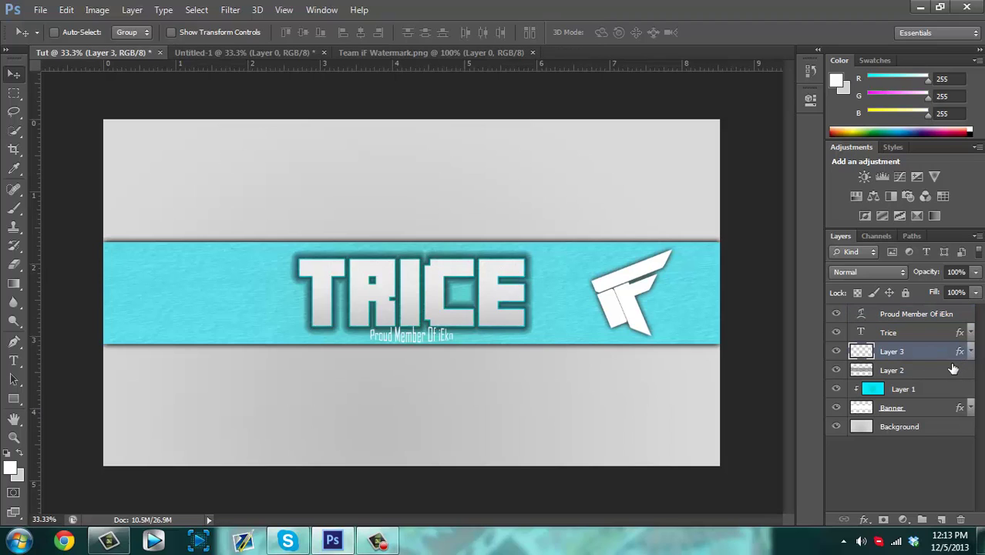
key("Delete")
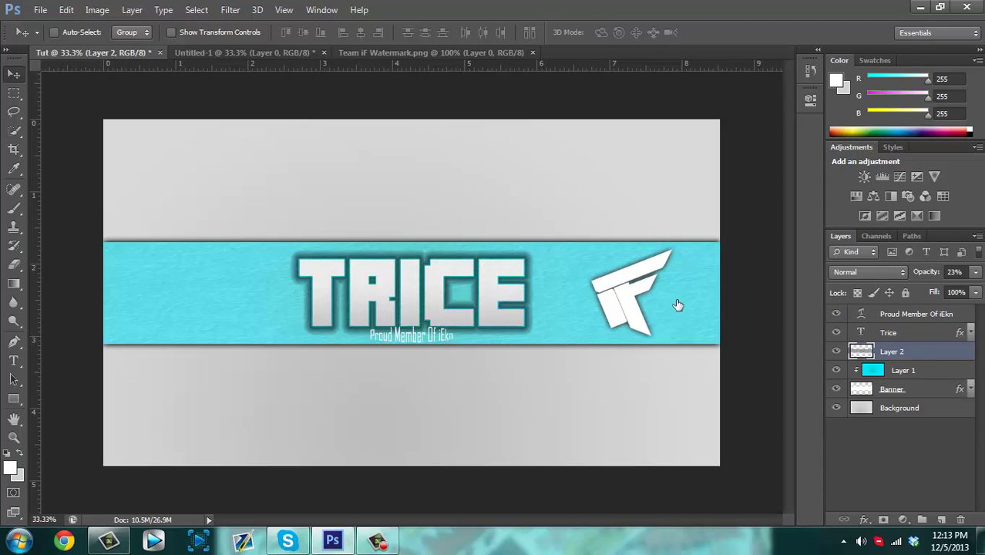
- Open Spex.png from the Gfx Folder inside the desktop's Everything folder
left_click(40, 9)
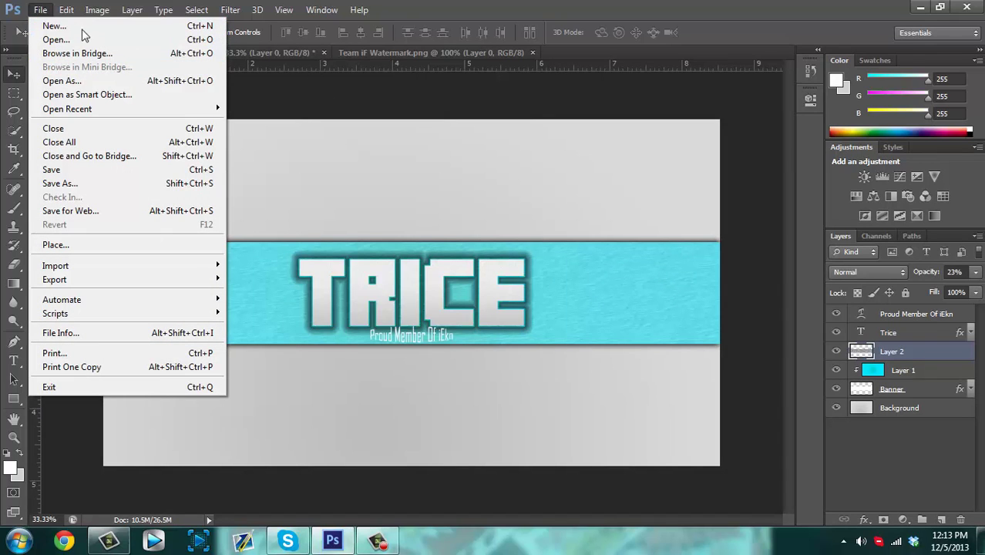
left_click(61, 39)
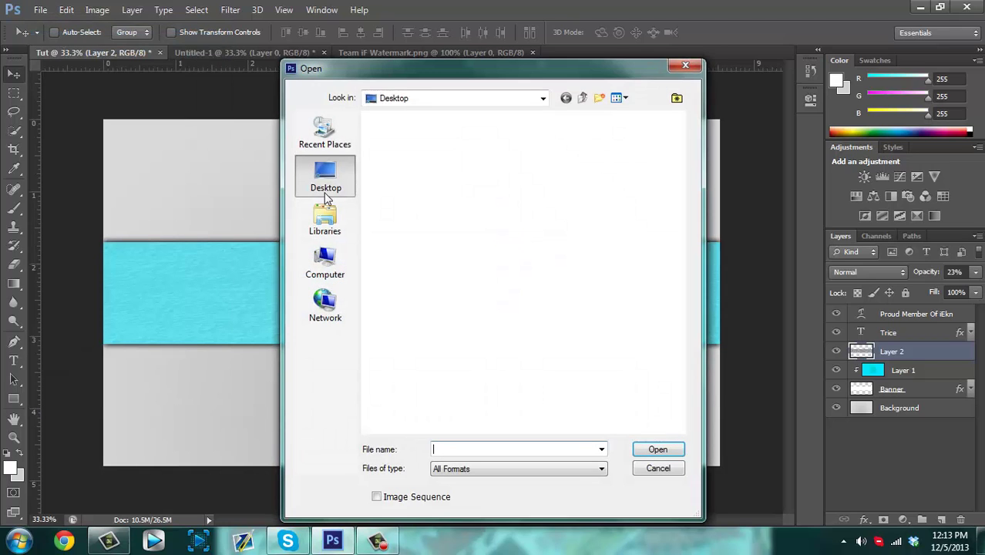
left_click(618, 216)
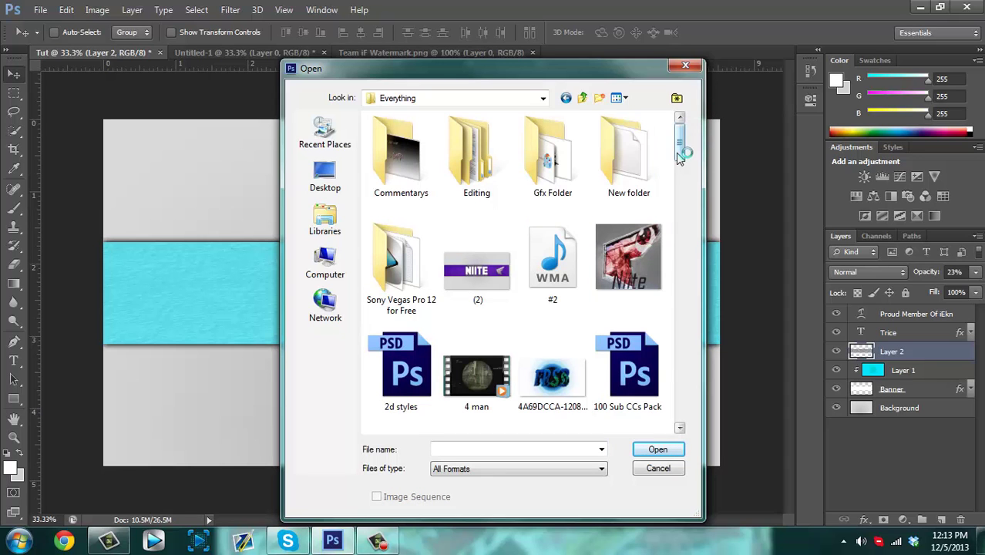
left_click_drag(682, 156, 705, 114)
double_click(532, 154)
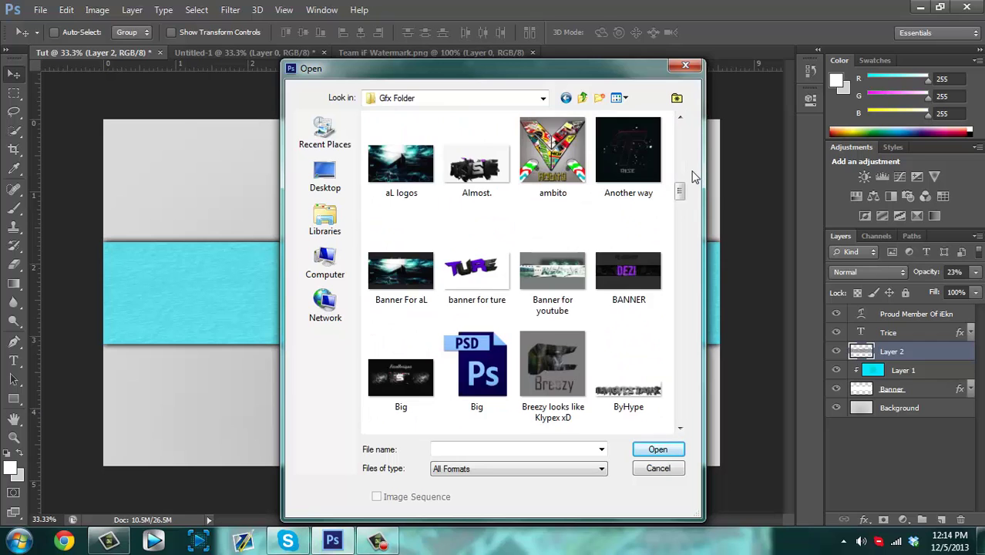
left_click_drag(679, 191, 742, 222)
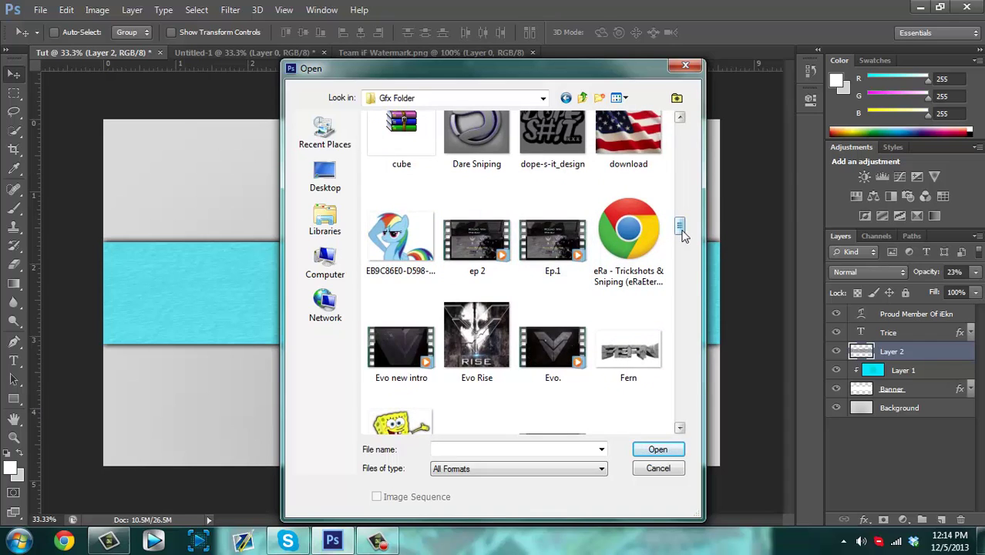
left_click_drag(682, 228, 680, 350)
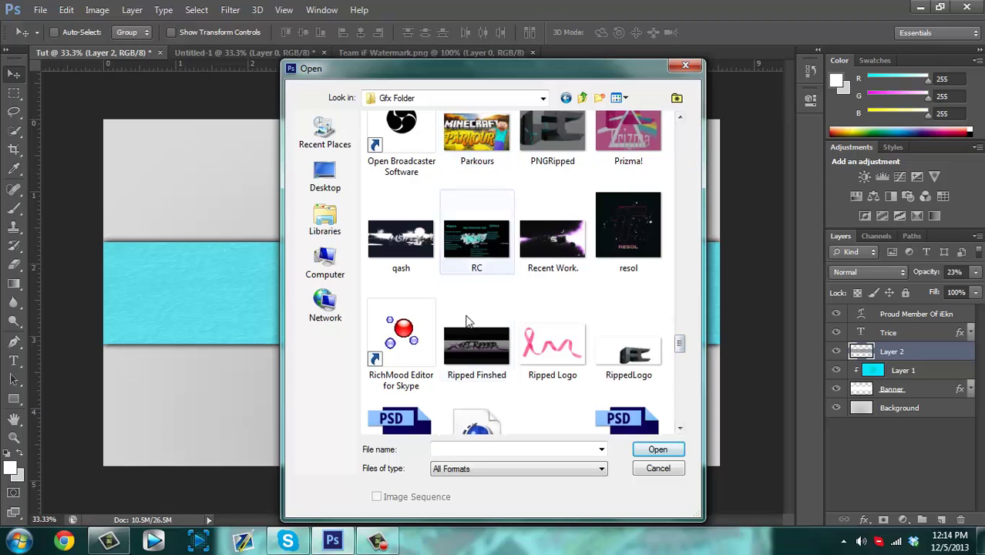
left_click(462, 449)
type("Spex")
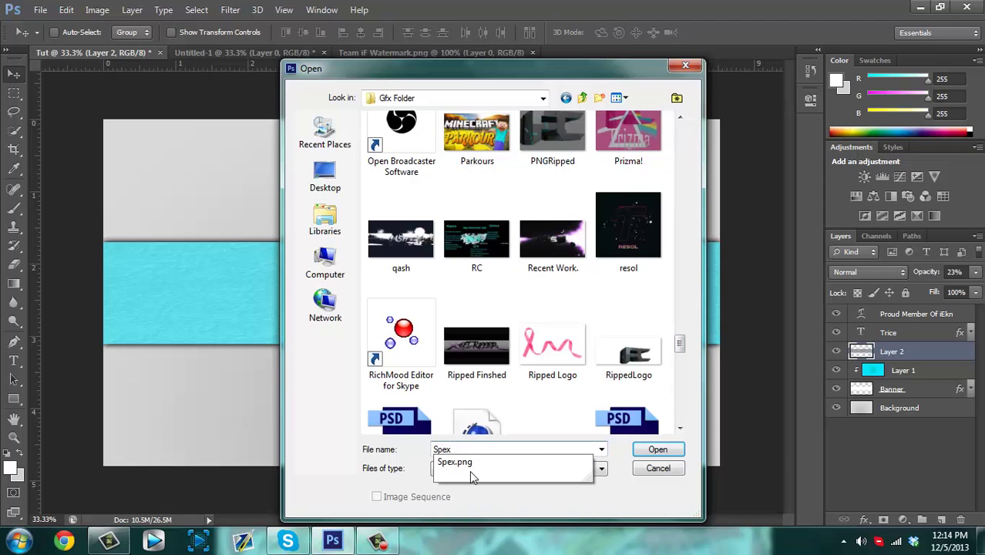
left_click(476, 465)
left_click(657, 450)
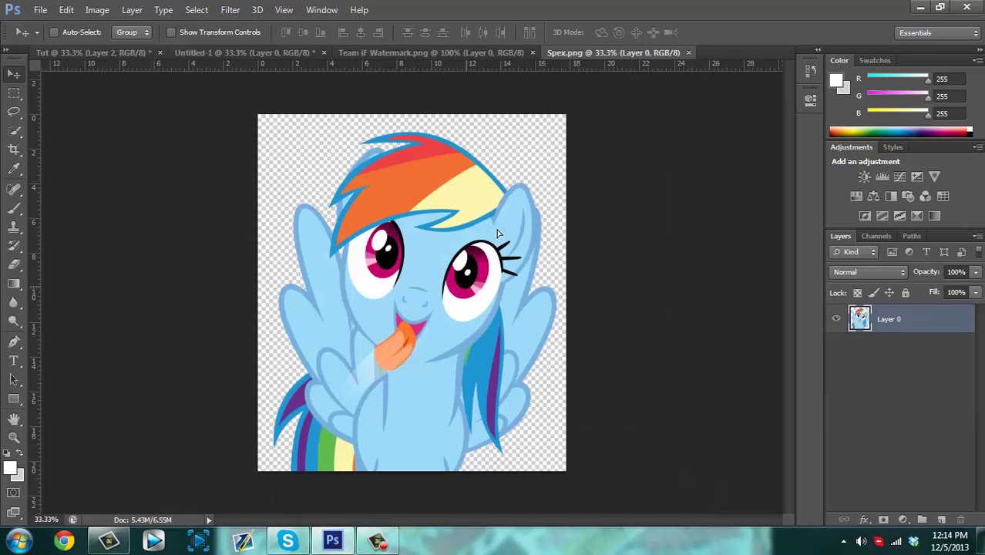
- Copy the pony image from Spex.png into the Tut banner document, placing it over the strip's right end
left_click_drag(437, 269, 372, 60)
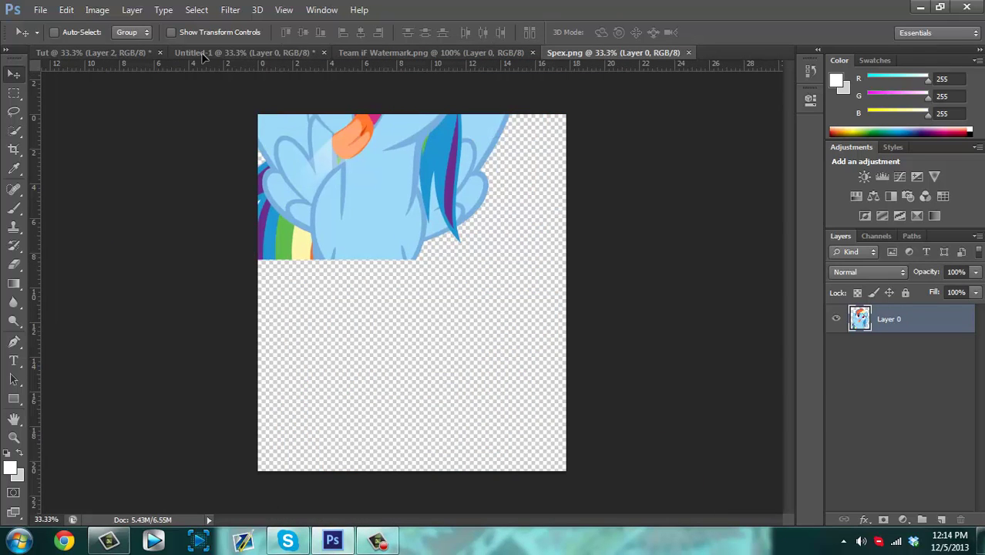
left_click_drag(53, 58, 672, 304)
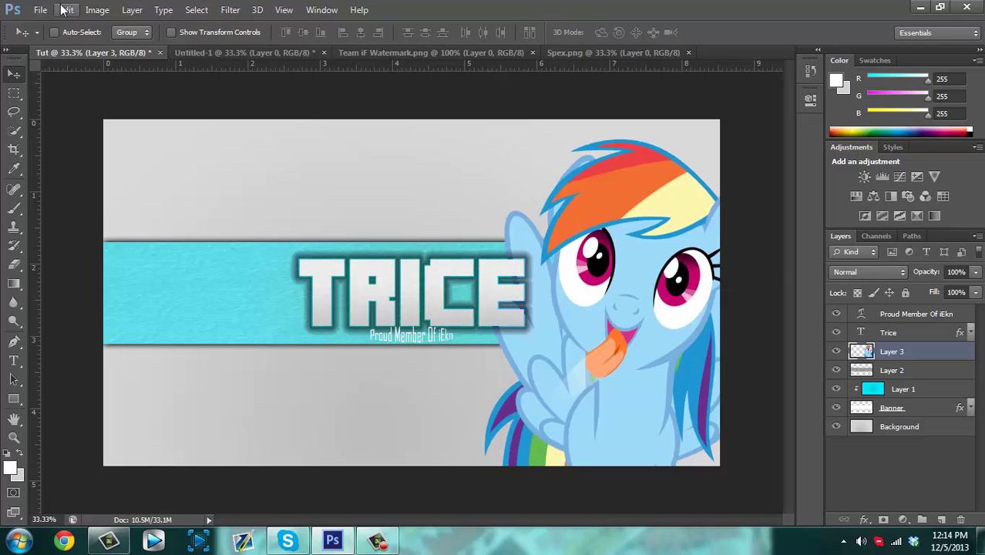
key("t")
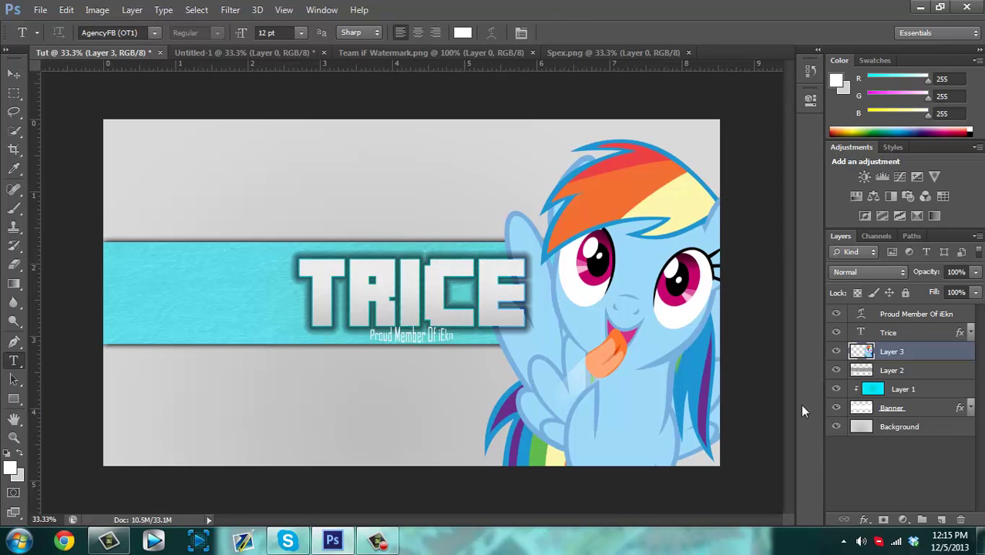
left_click(16, 74)
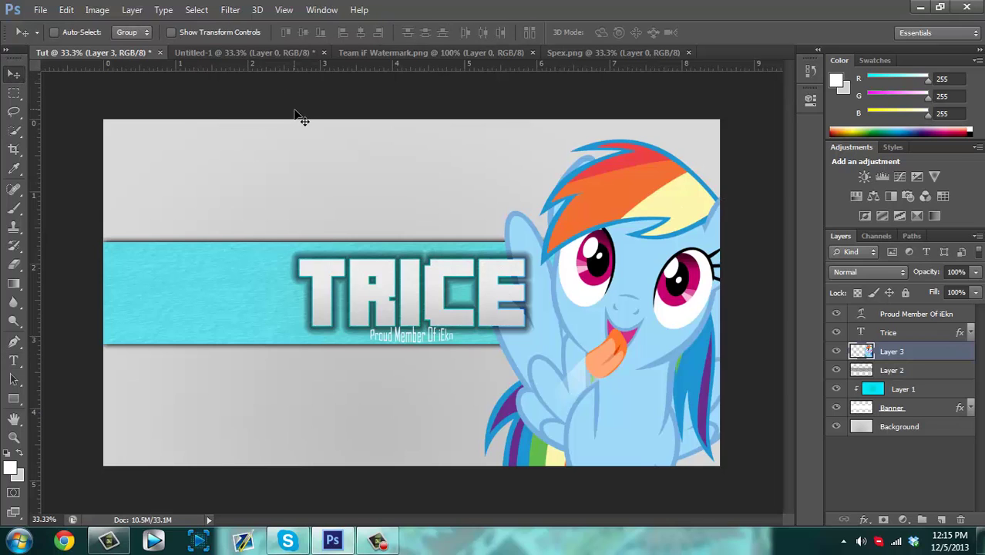
- Scale the pony to about 46% width and 40% height, apply the transformation and move it onto the strip against the Trice text
key("ctrl+t")
left_click_drag(491, 142, 636, 349)
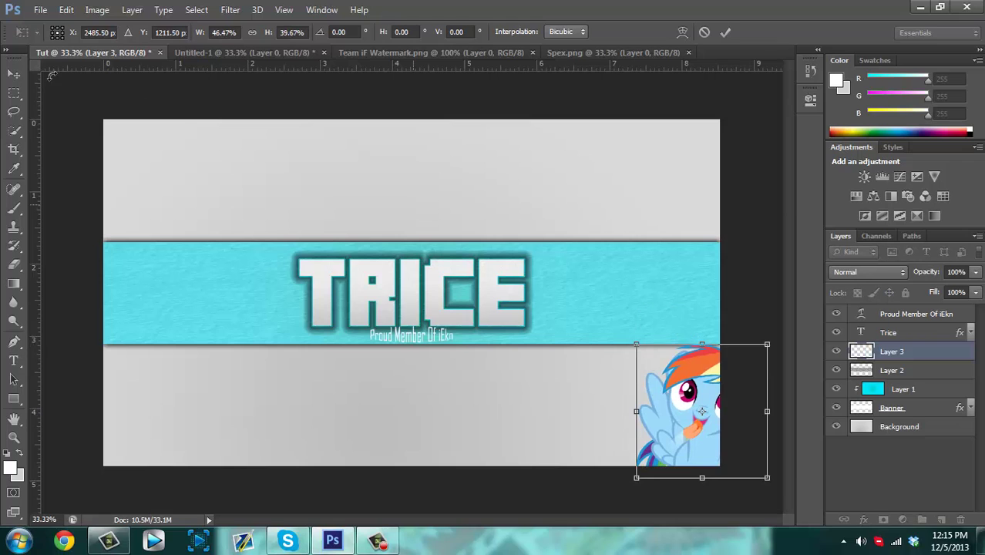
left_click(23, 74)
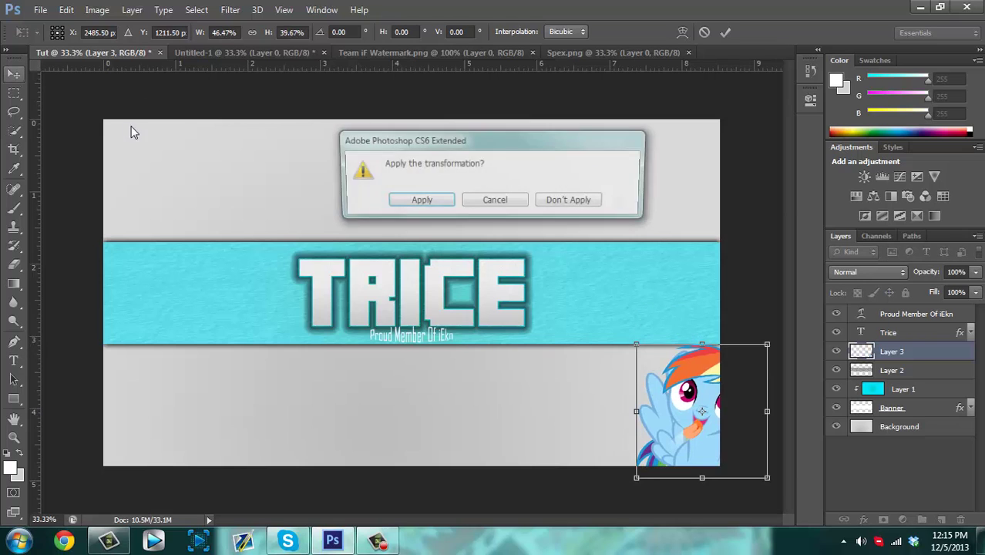
left_click(417, 198)
left_click_drag(682, 409, 644, 289)
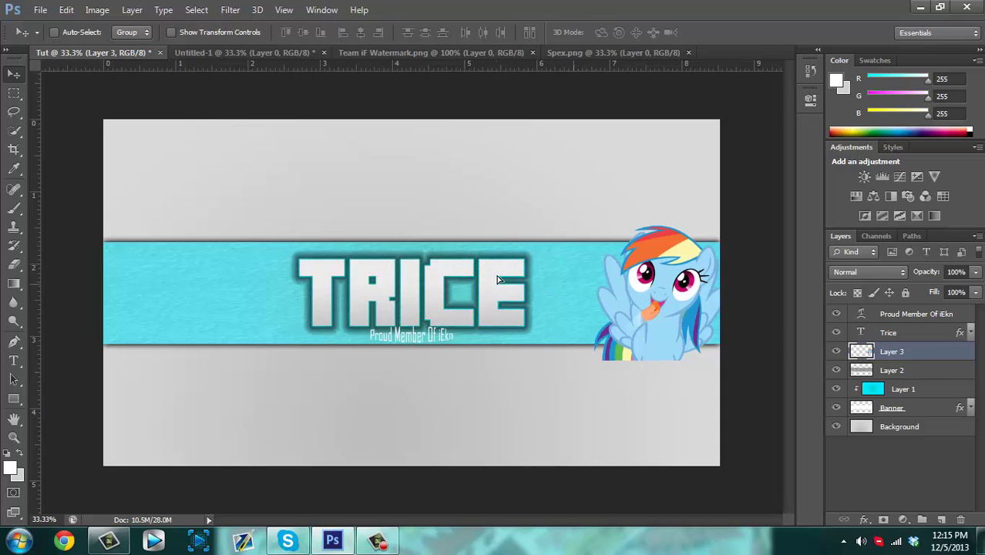
left_click_drag(634, 291, 545, 286)
- Shrink the pony further to about 69% width and 68% height, fit it within the strip beside Trice and apply the transformation
key("t")
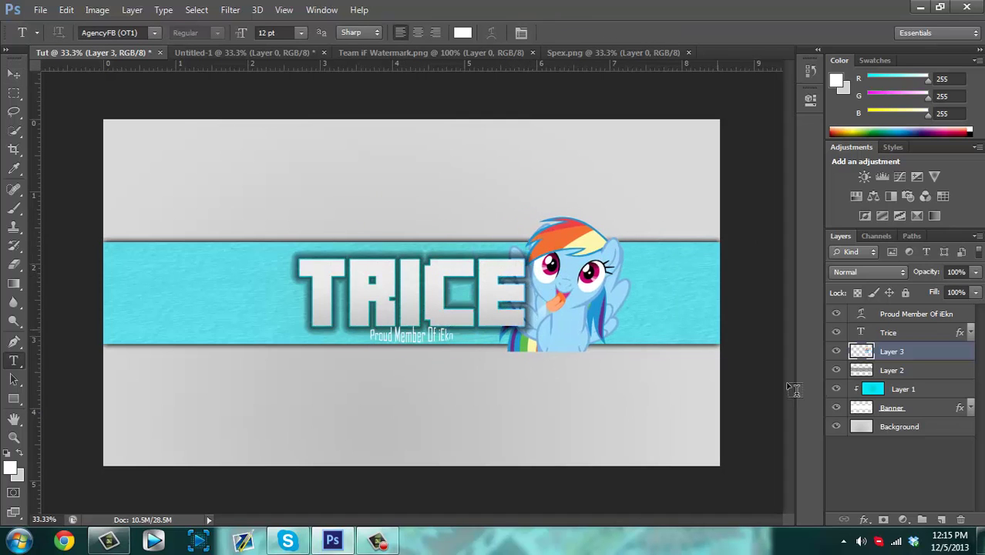
left_click(13, 74)
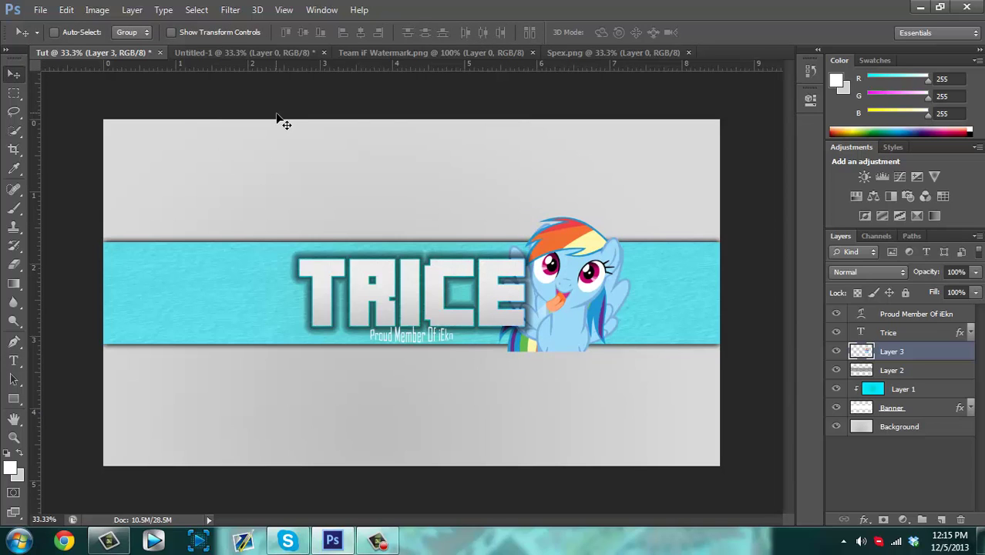
key("ctrl+t")
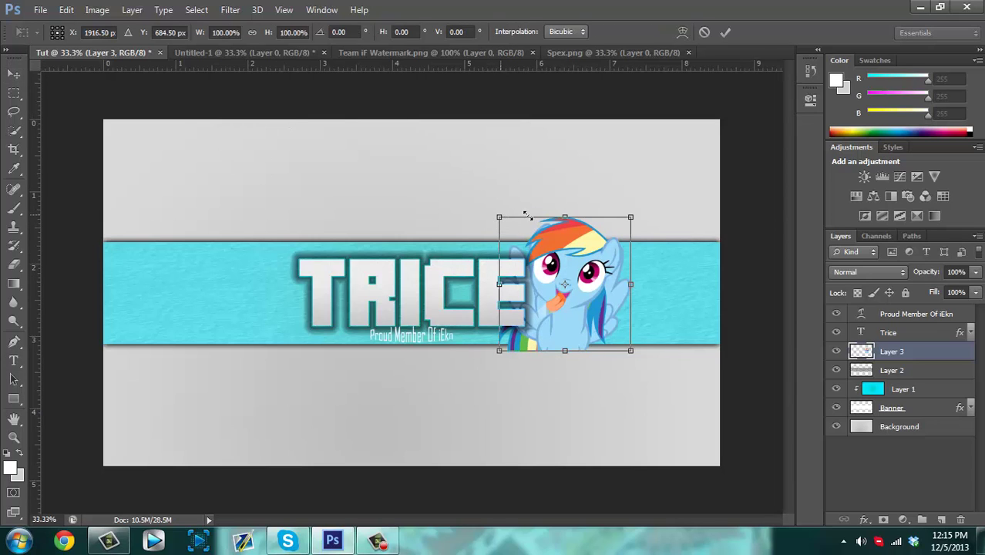
left_click_drag(527, 215, 543, 279)
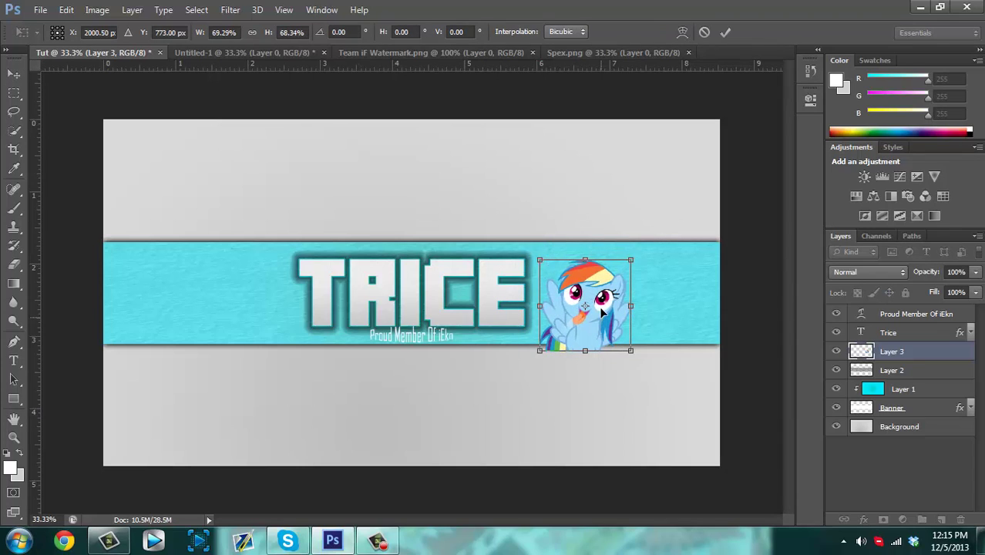
left_click_drag(599, 303, 621, 313)
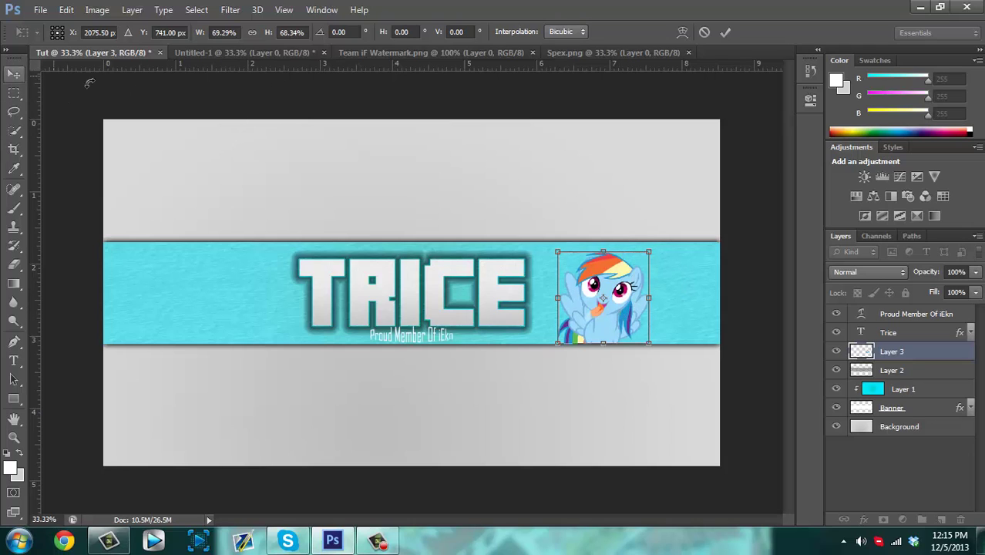
left_click(14, 75)
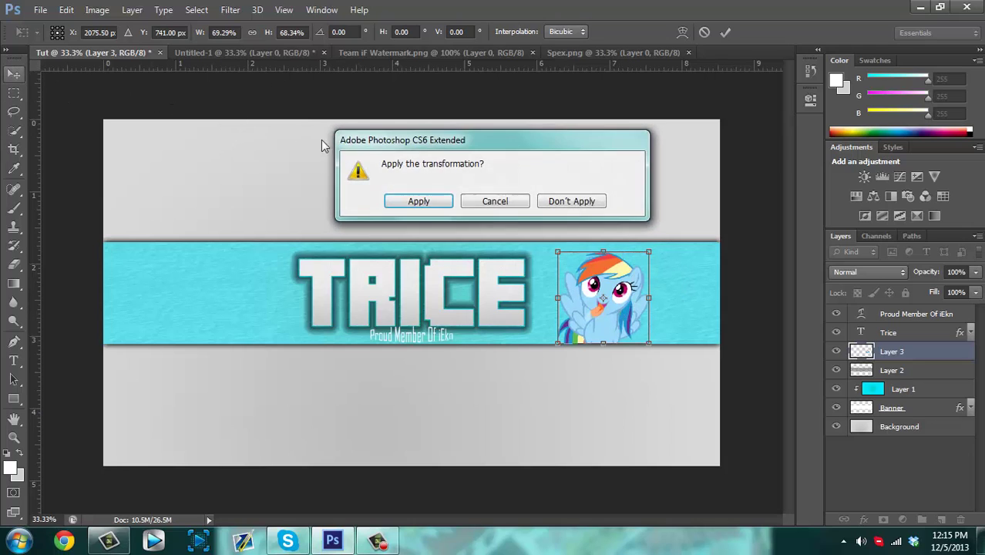
left_click(418, 201)
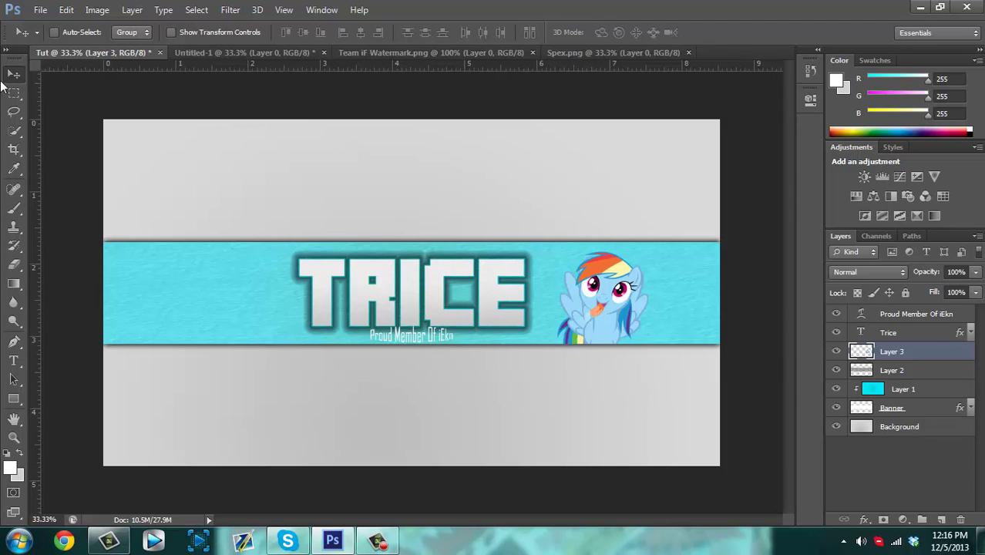
left_click(377, 542)
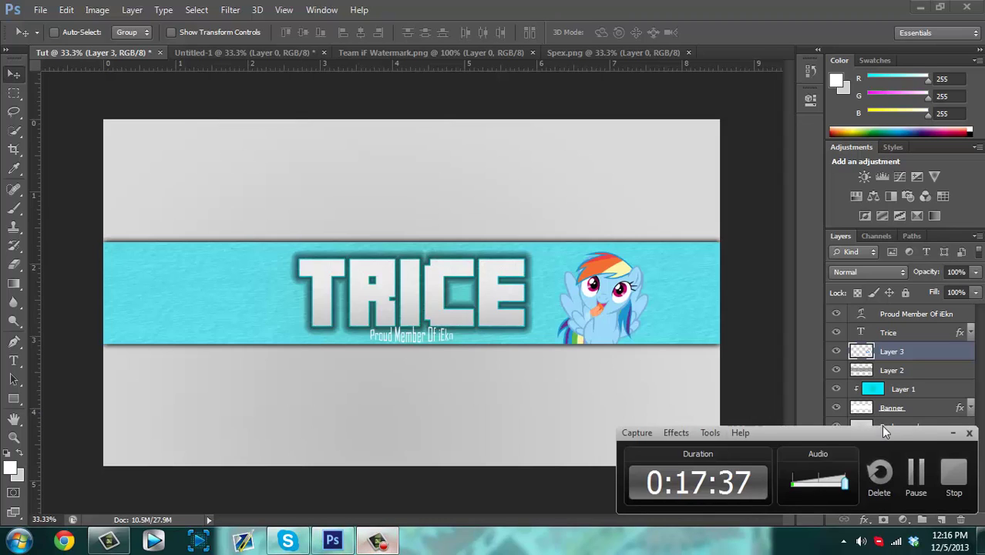
left_click(953, 433)
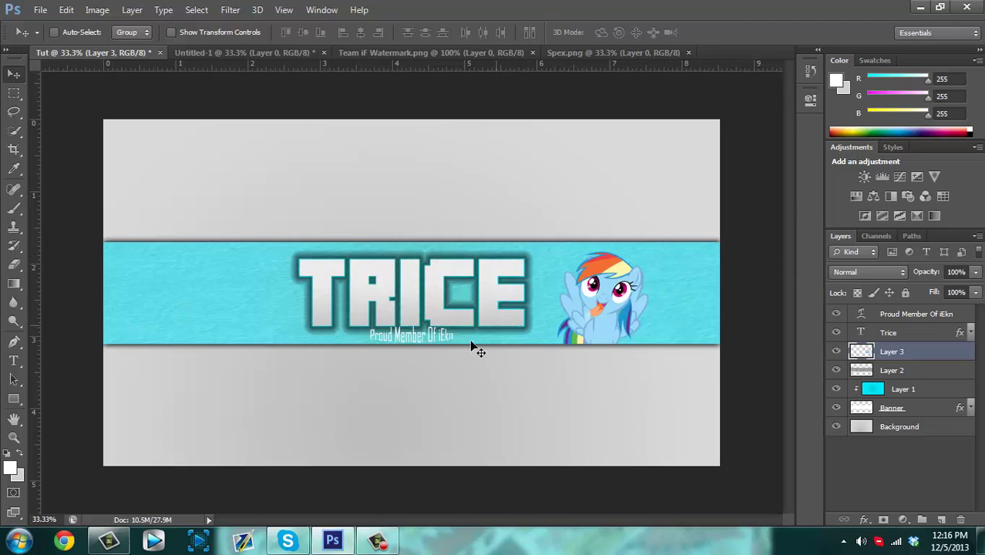
left_click(389, 544)
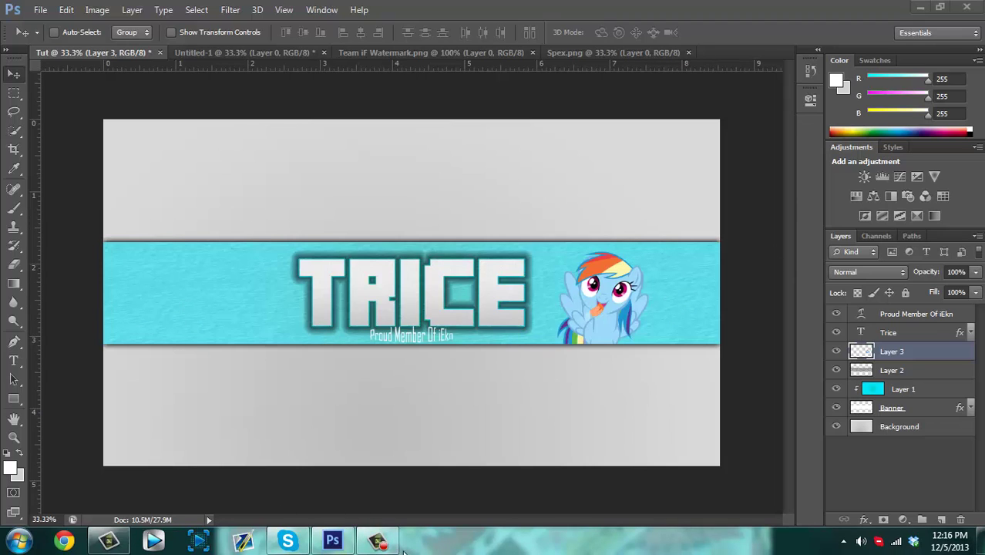